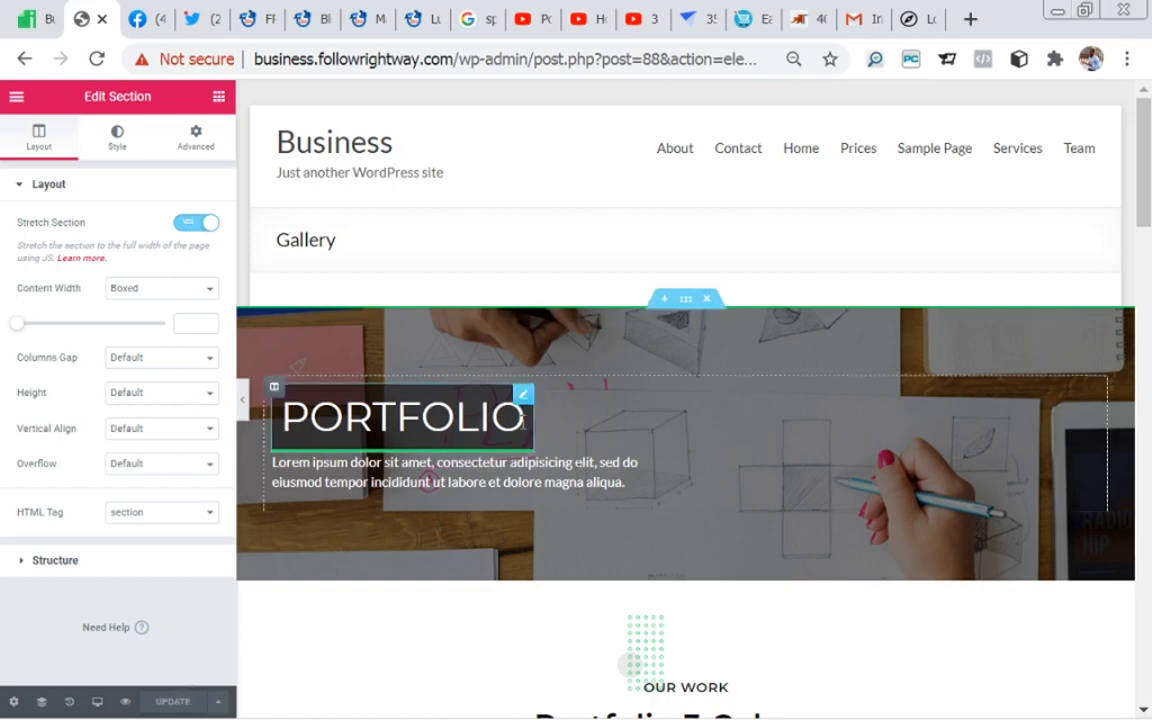
# Step: Try to place a Spacer widget between the two three-column portfolio galleries on the Gallery page
pyautogui.moveTo(1149, 177); pyautogui.dragTo(1150, 320)
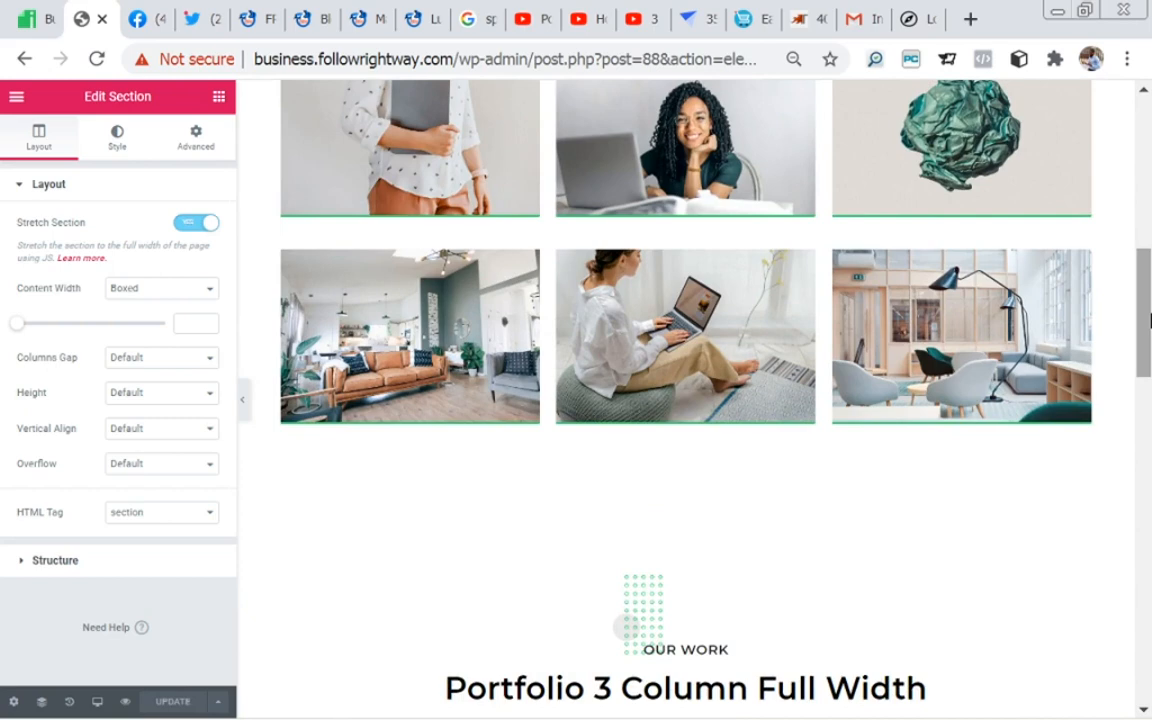
pyautogui.moveTo(1150, 320); pyautogui.dragTo(1150, 453)
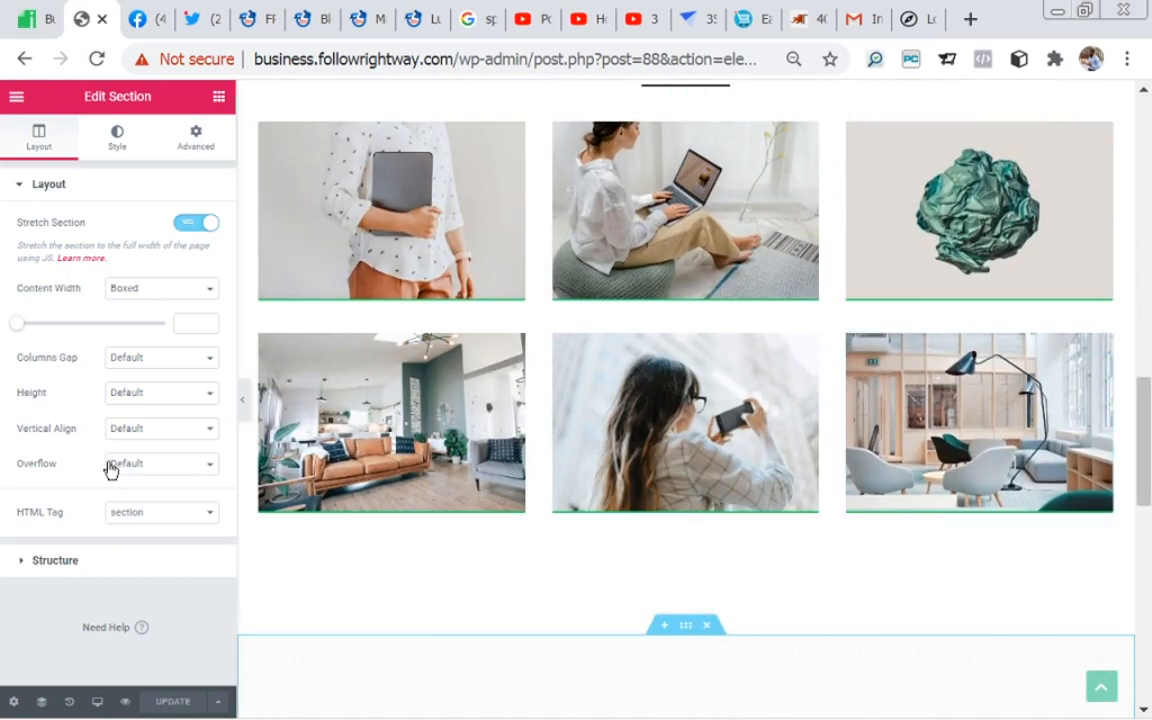
pyautogui.moveTo(1147, 458); pyautogui.dragTo(1131, 388)
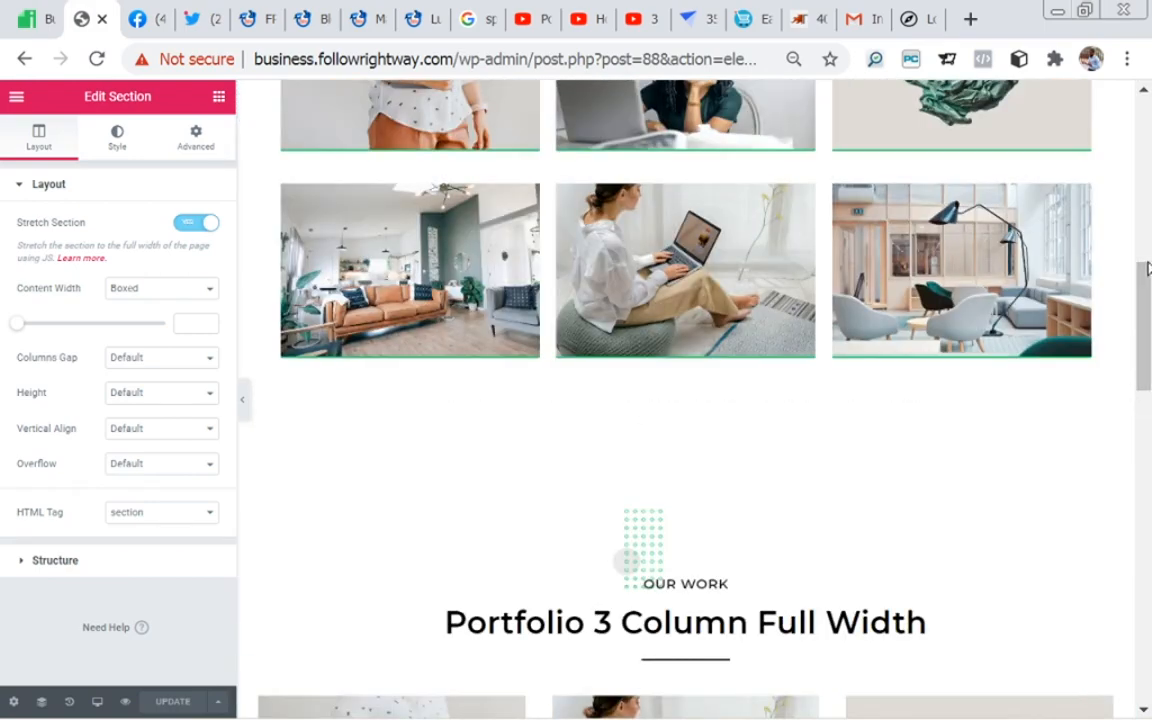
pyautogui.click(219, 99)
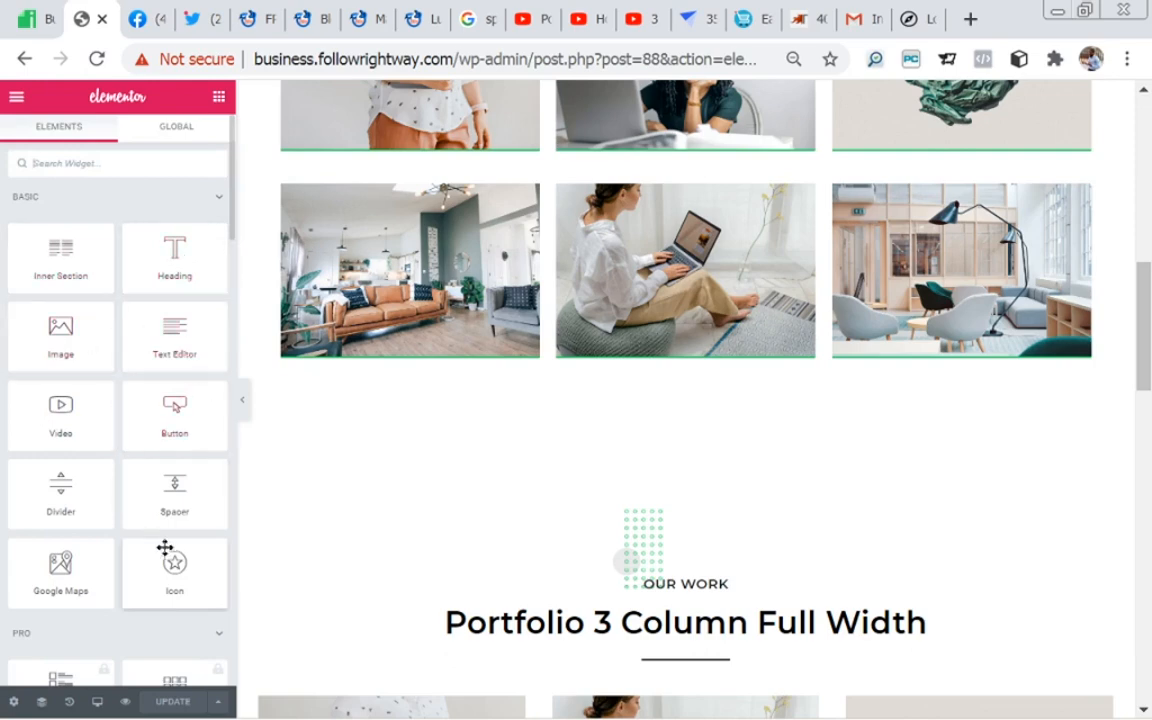
pyautogui.moveTo(150, 508); pyautogui.dragTo(367, 399)
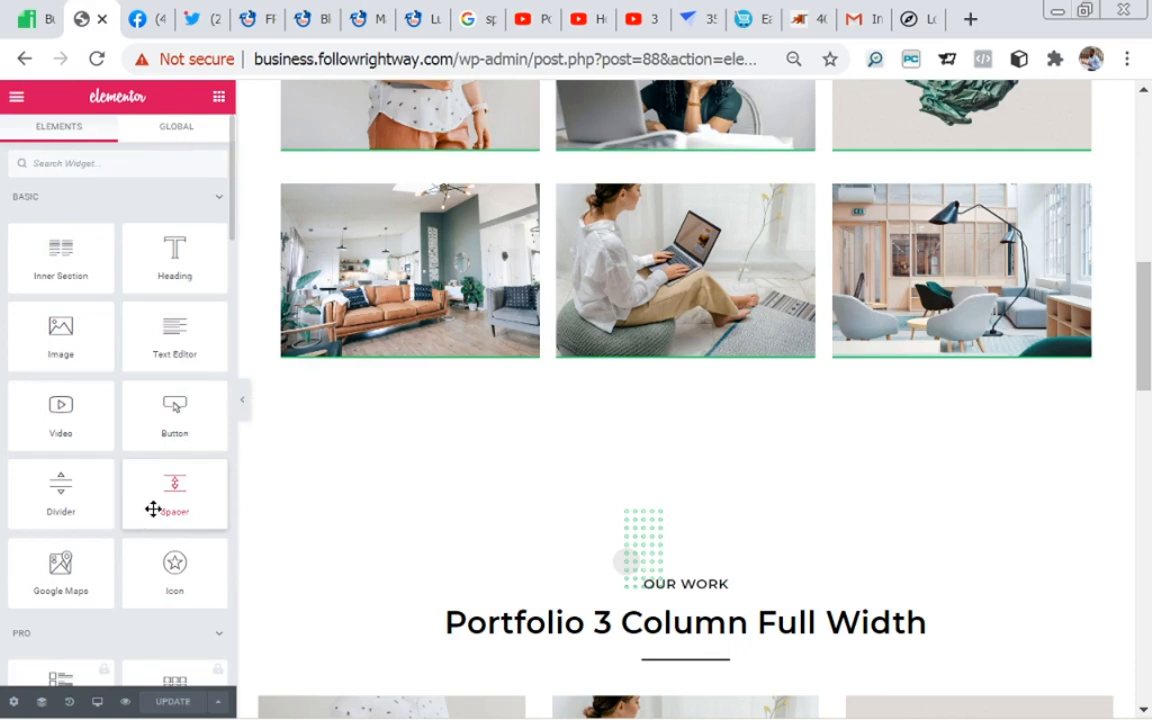
pyautogui.moveTo(157, 505); pyautogui.dragTo(645, 490)
# Step: Add a new single-column section at the end of the page, below the four-column portfolio
pyautogui.moveTo(1143, 378); pyautogui.dragTo(1146, 715)
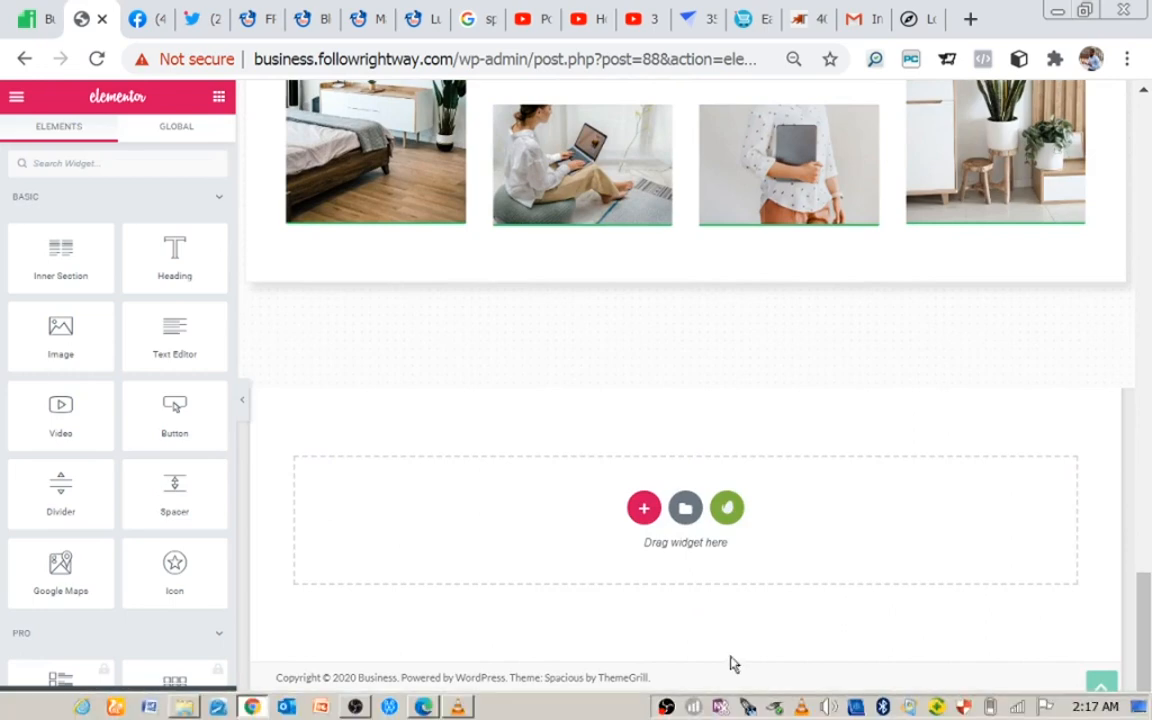
pyautogui.click(644, 508)
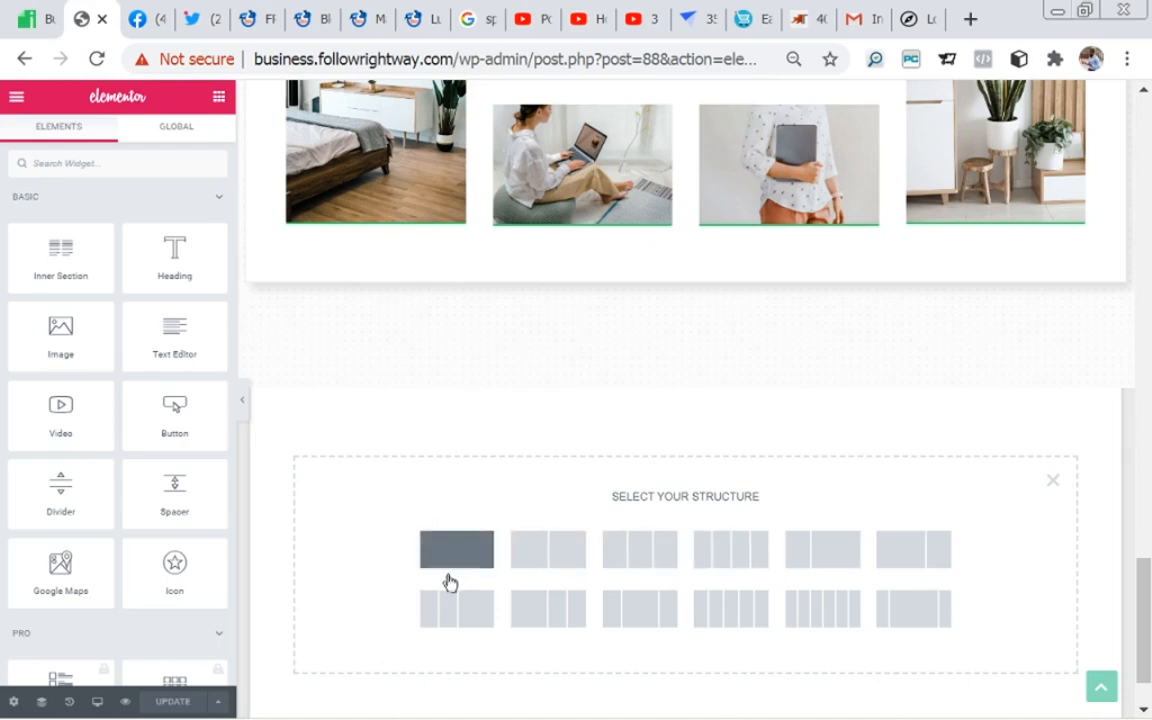
pyautogui.moveTo(1146, 586); pyautogui.dragTo(1146, 546)
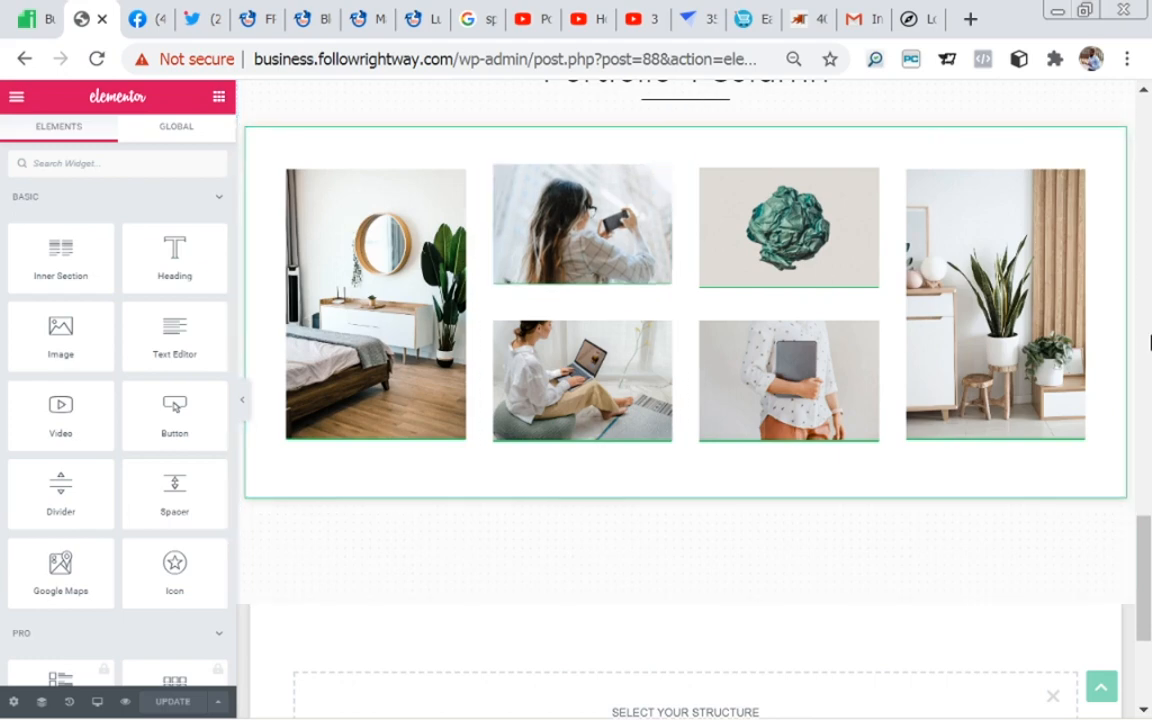
pyautogui.moveTo(1145, 563); pyautogui.dragTo(1144, 594)
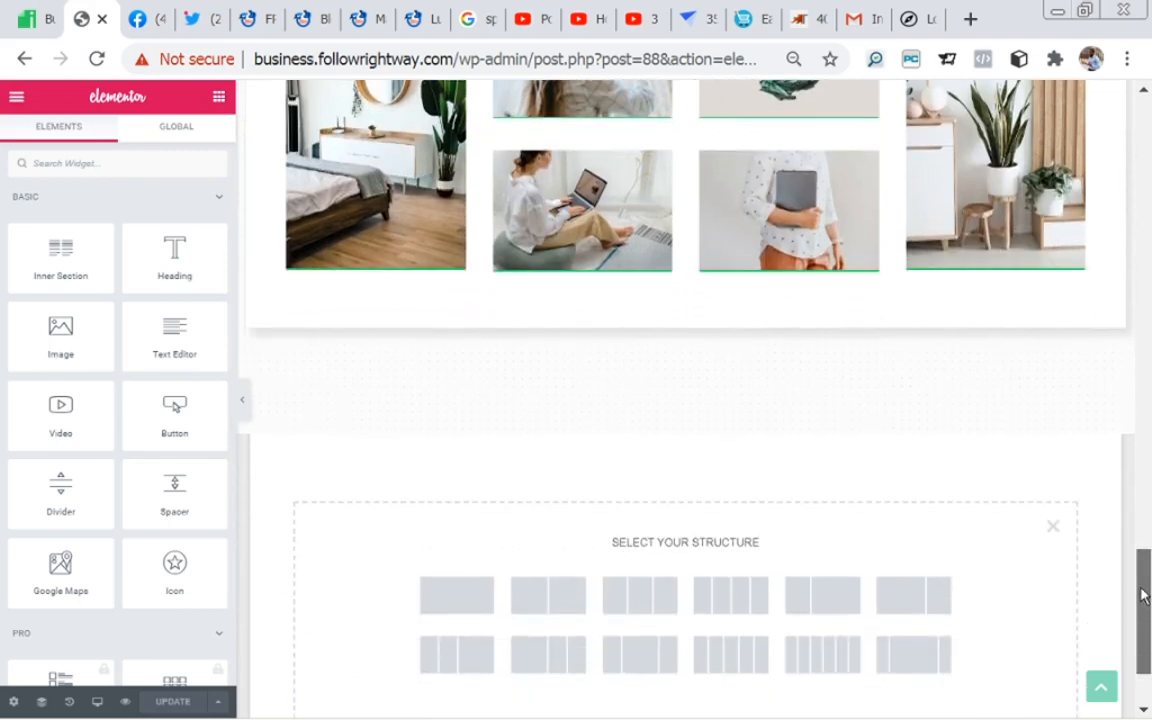
pyautogui.scroll(2, 856, 450)
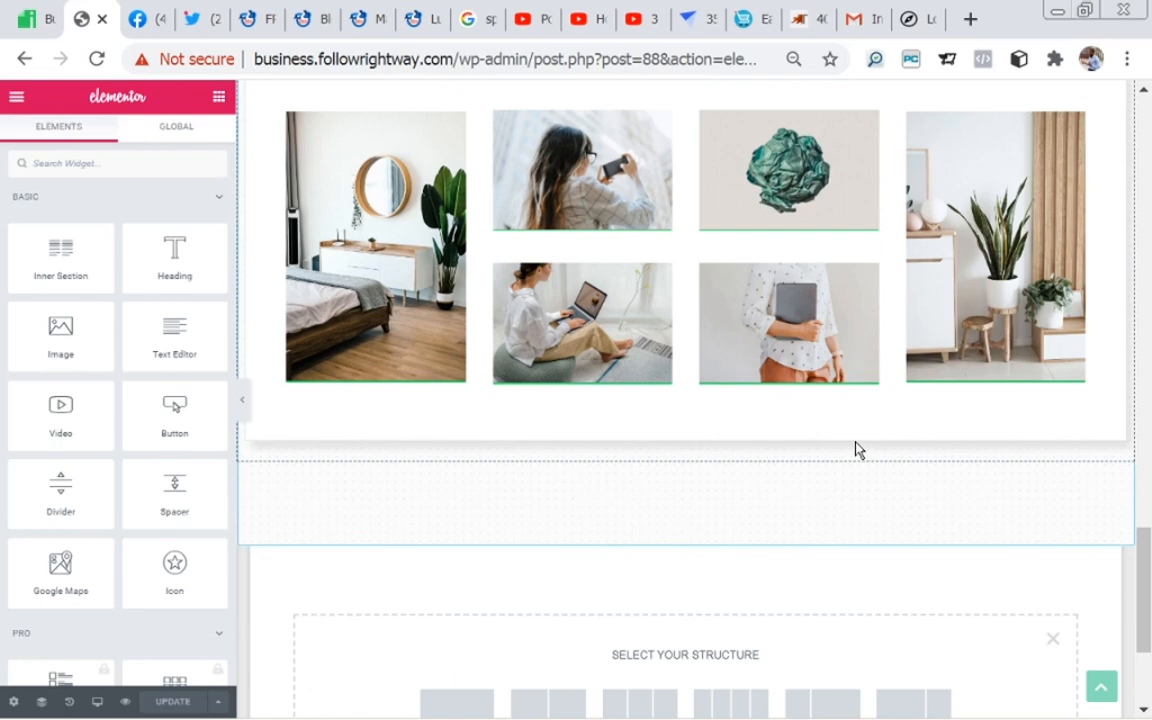
pyautogui.moveTo(1147, 566); pyautogui.dragTo(1147, 590)
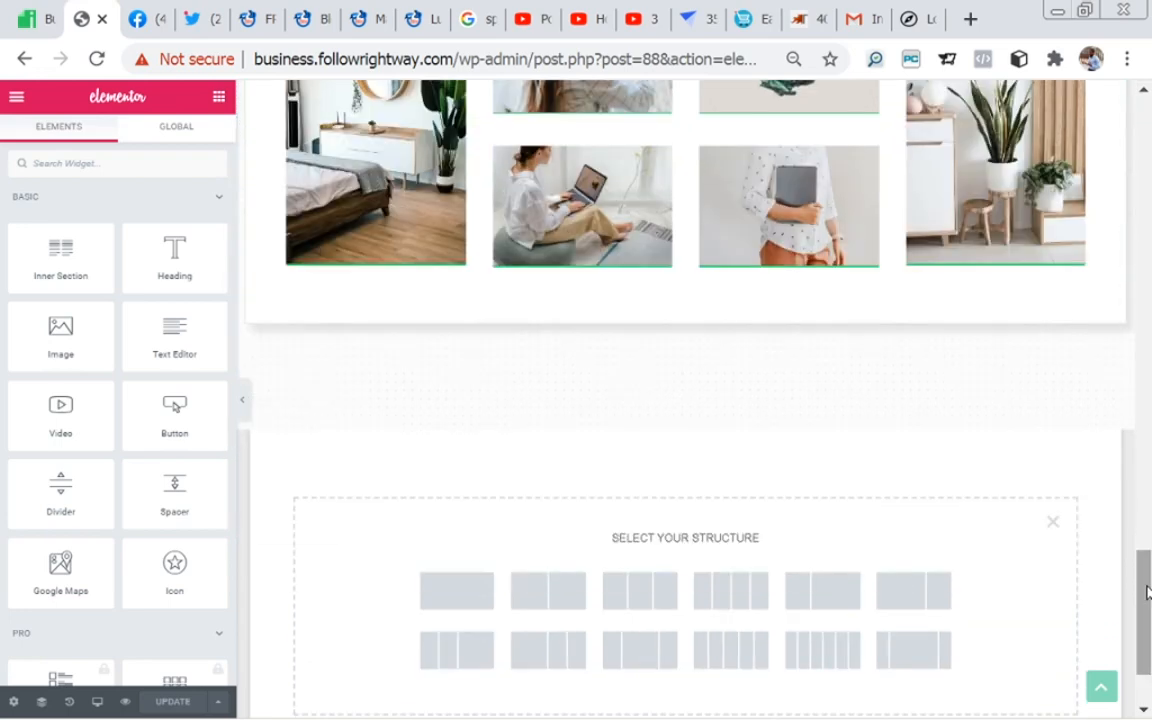
pyautogui.click(444, 600)
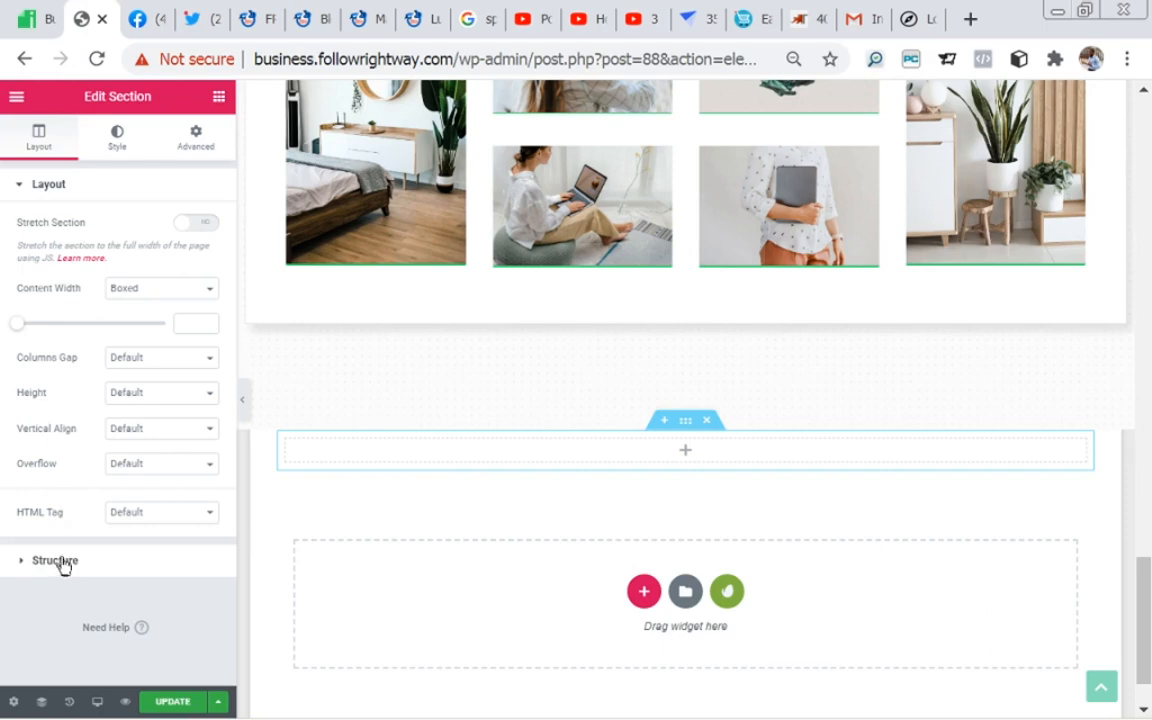
# Step: Give the new section a Classic background in the green colour #23A455
pyautogui.click(117, 145)
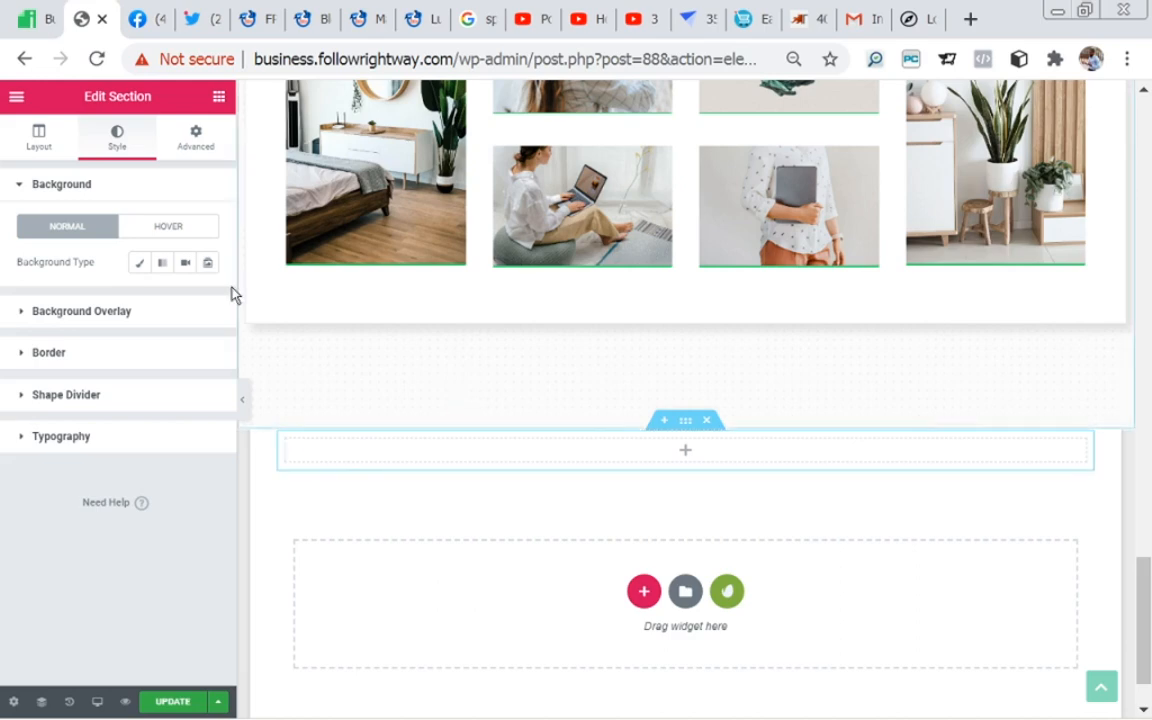
pyautogui.click(140, 264)
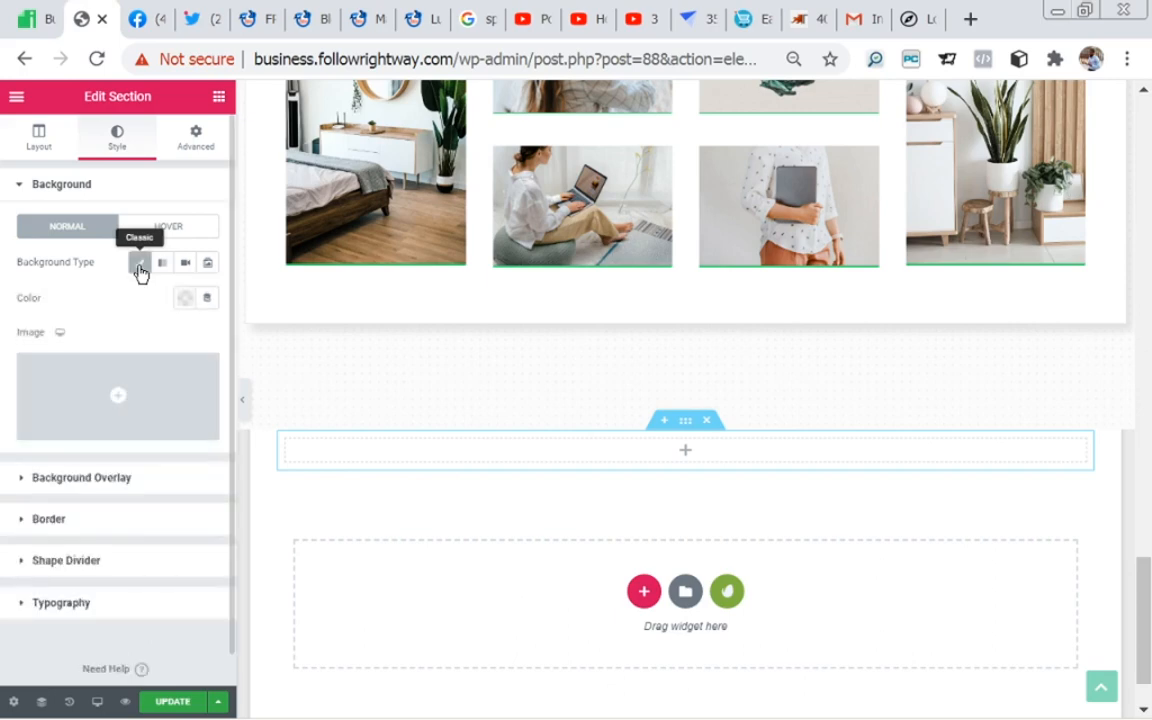
pyautogui.moveTo(97, 392)
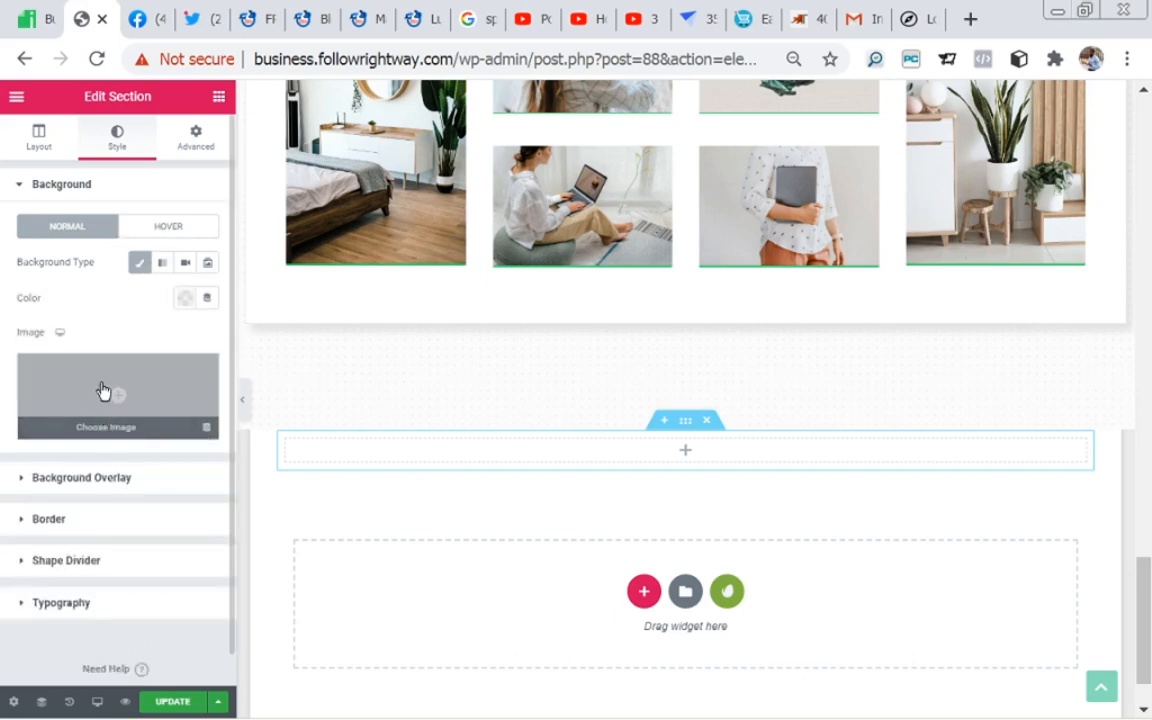
pyautogui.click(186, 298)
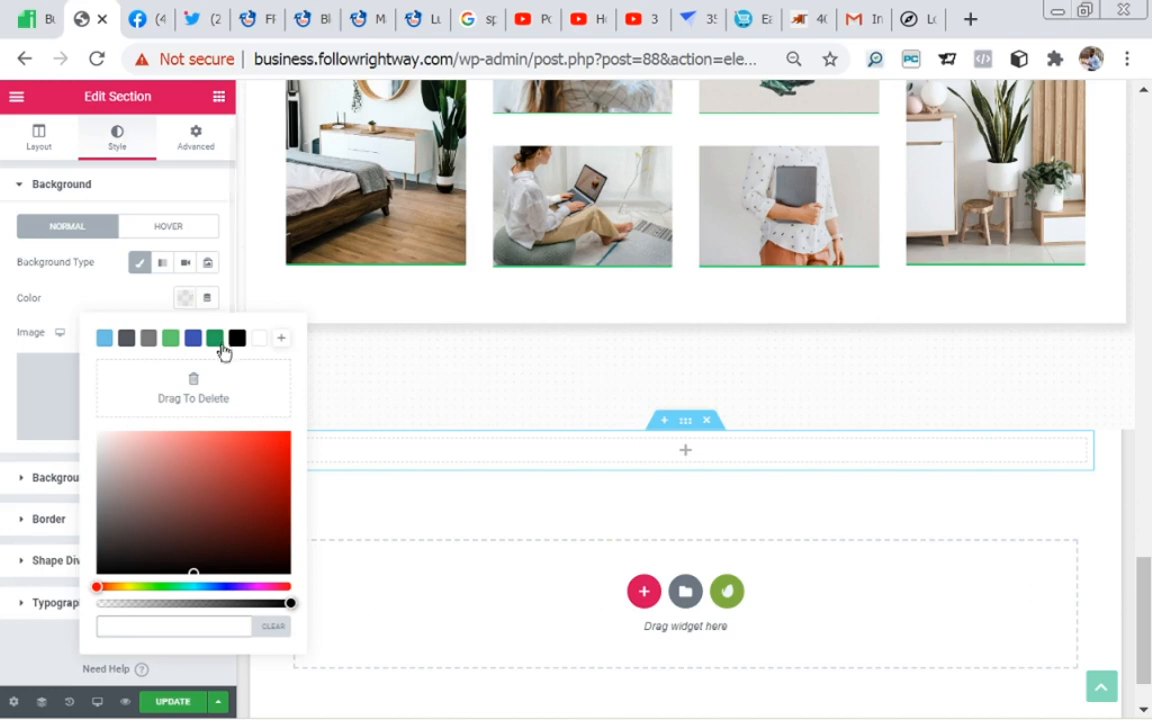
pyautogui.click(218, 343)
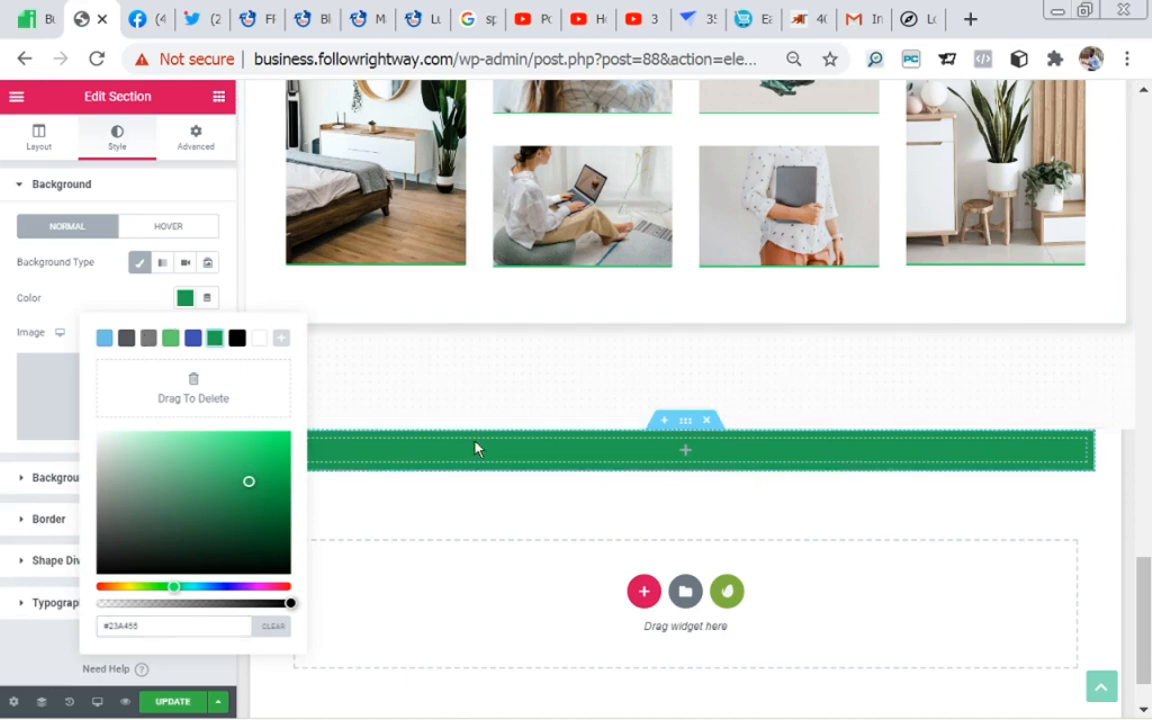
pyautogui.click(110, 301)
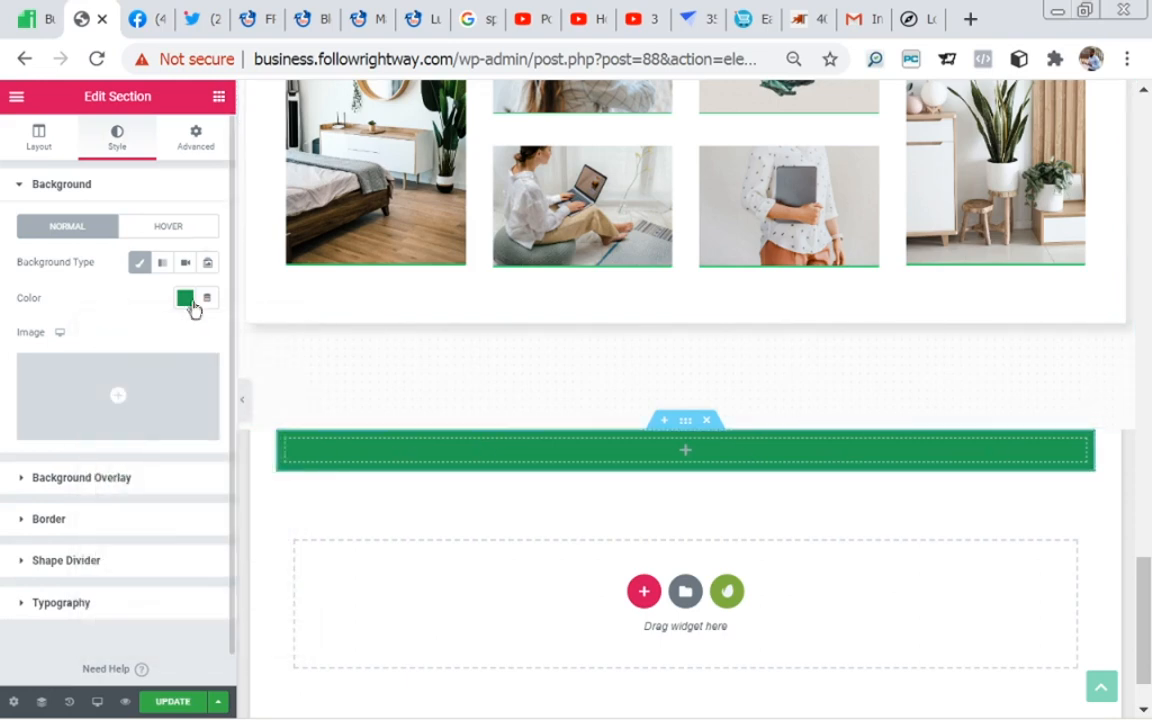
# Step: Look through the available widgets as far as the General group and review the portfolio galleries on the page
pyautogui.click(218, 100)
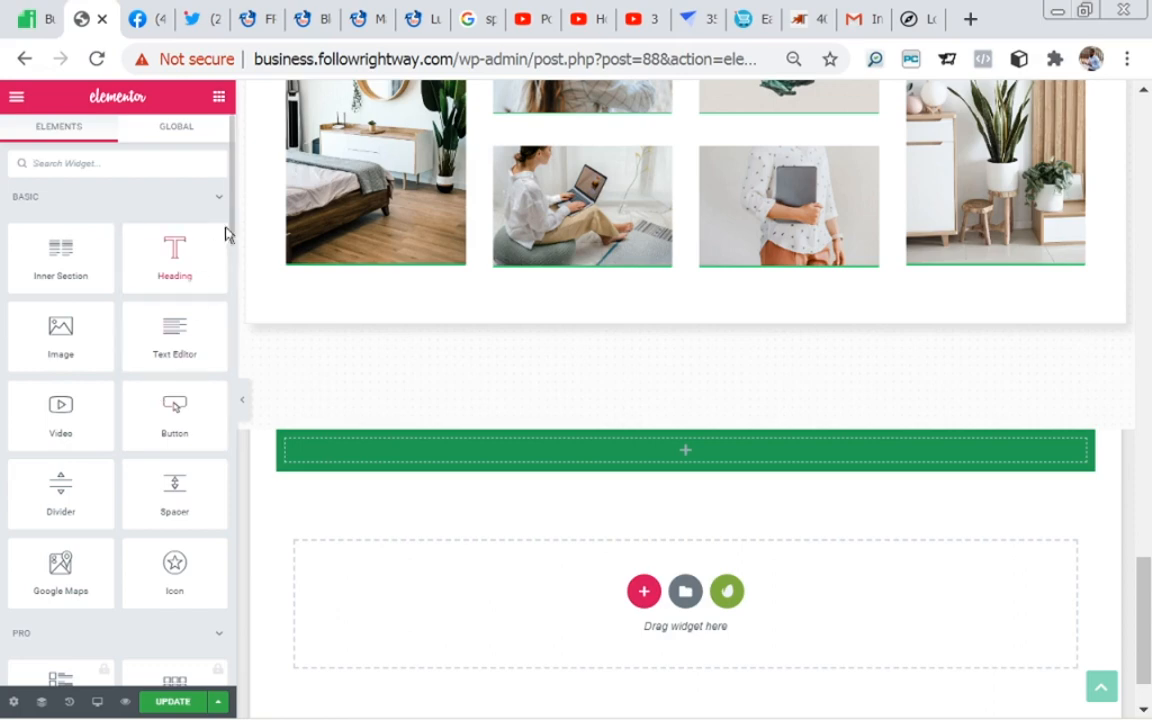
pyautogui.scroll(-3, 231, 221)
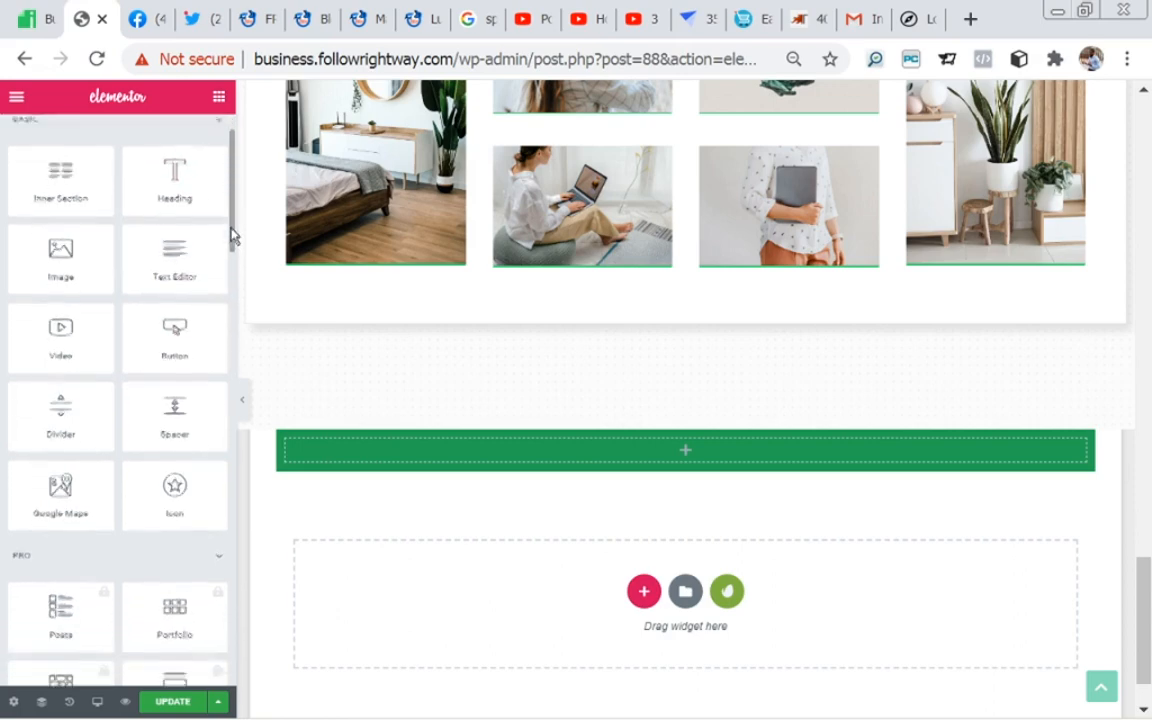
pyautogui.moveTo(231, 241); pyautogui.dragTo(231, 465)
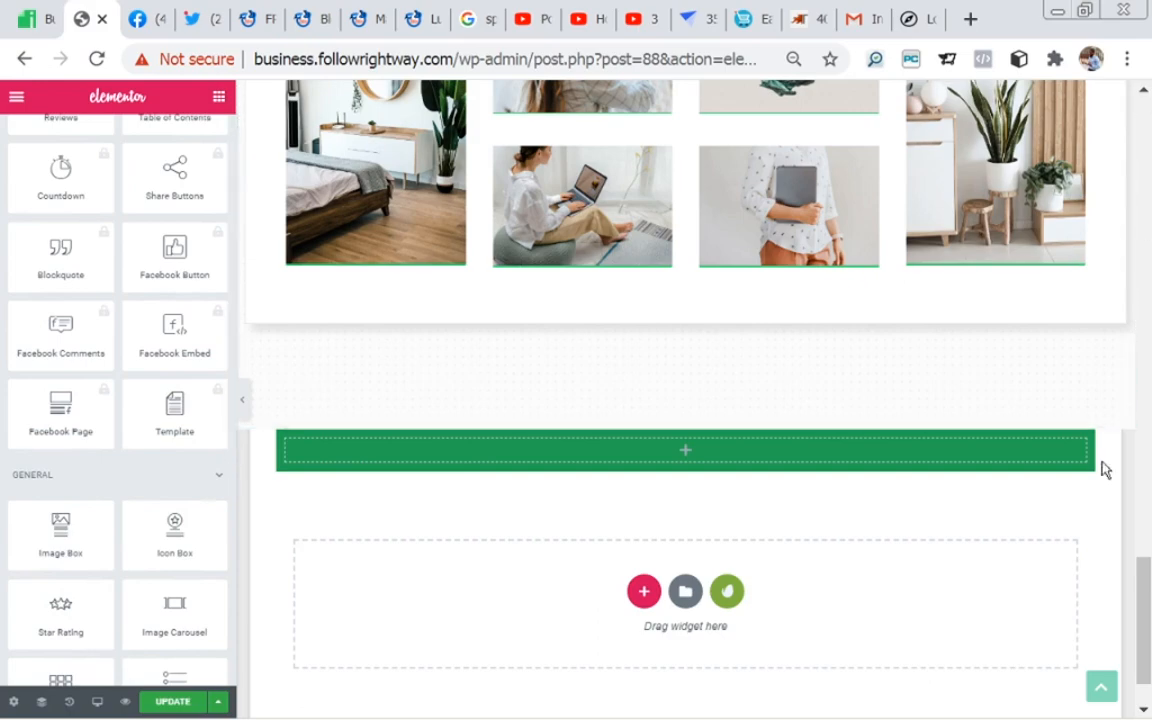
pyautogui.moveTo(1144, 588); pyautogui.dragTo(1149, 291)
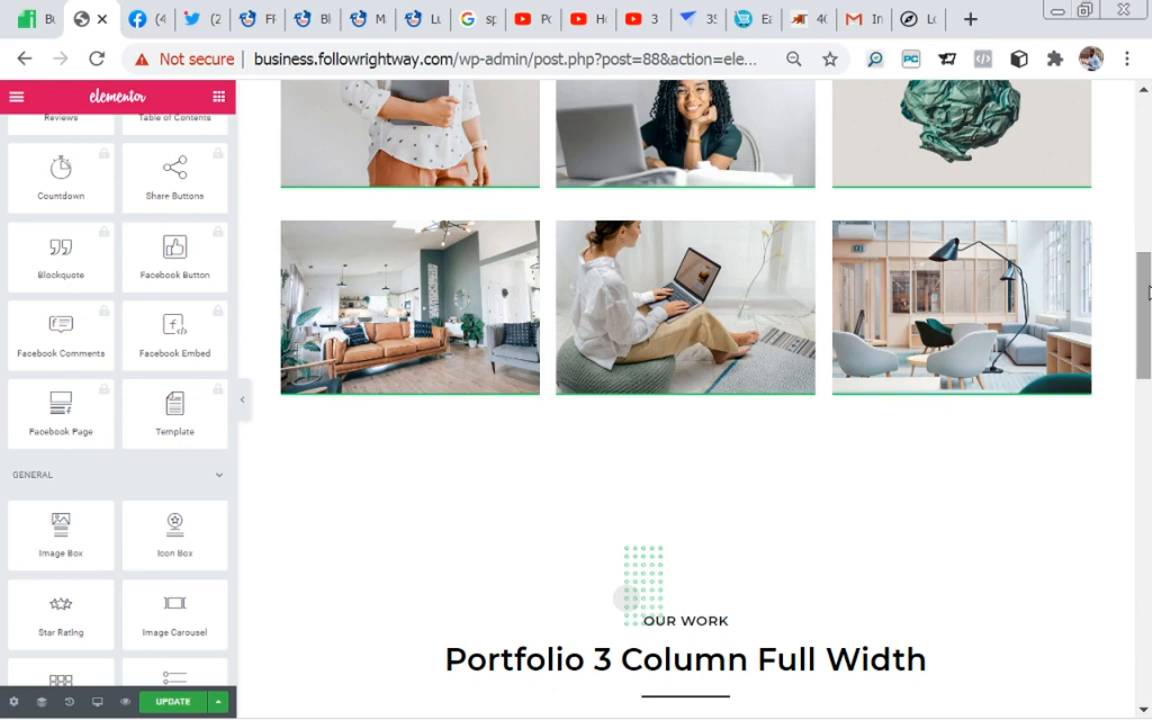
pyautogui.scroll(4, 501, 193)
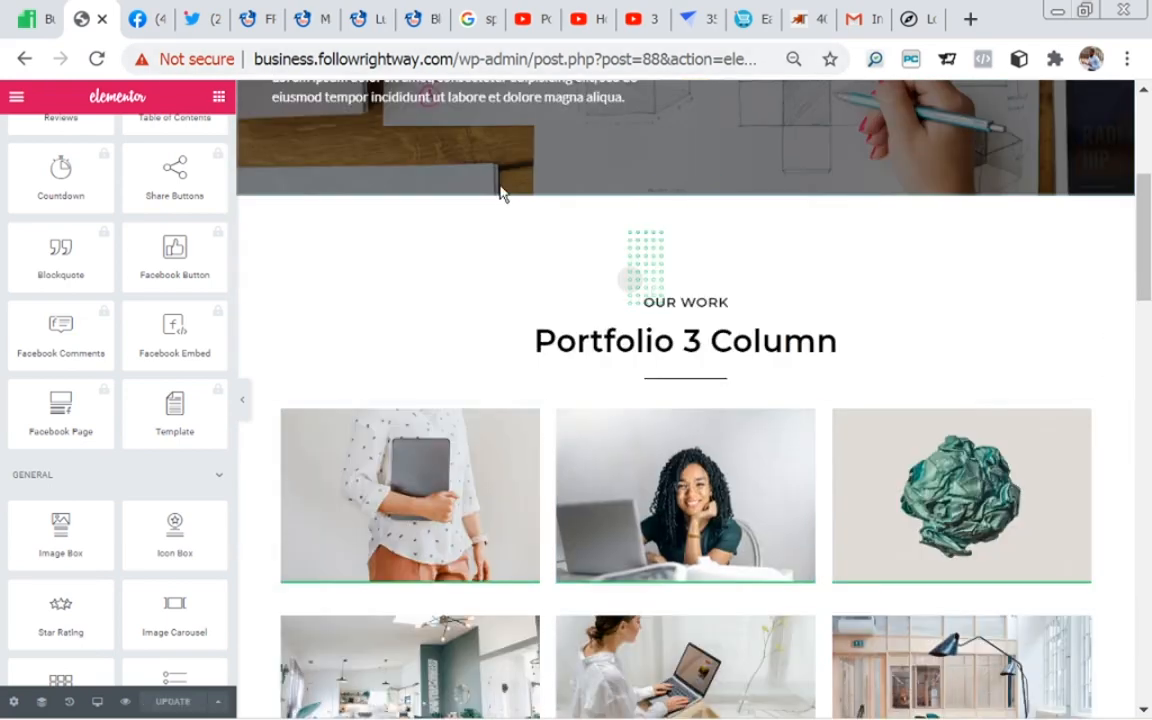
# Step: View the Master Web Design Course page, then switch to Edge and examine the Storeshopping home page from its header video to the footer
pyautogui.click(300, 30)
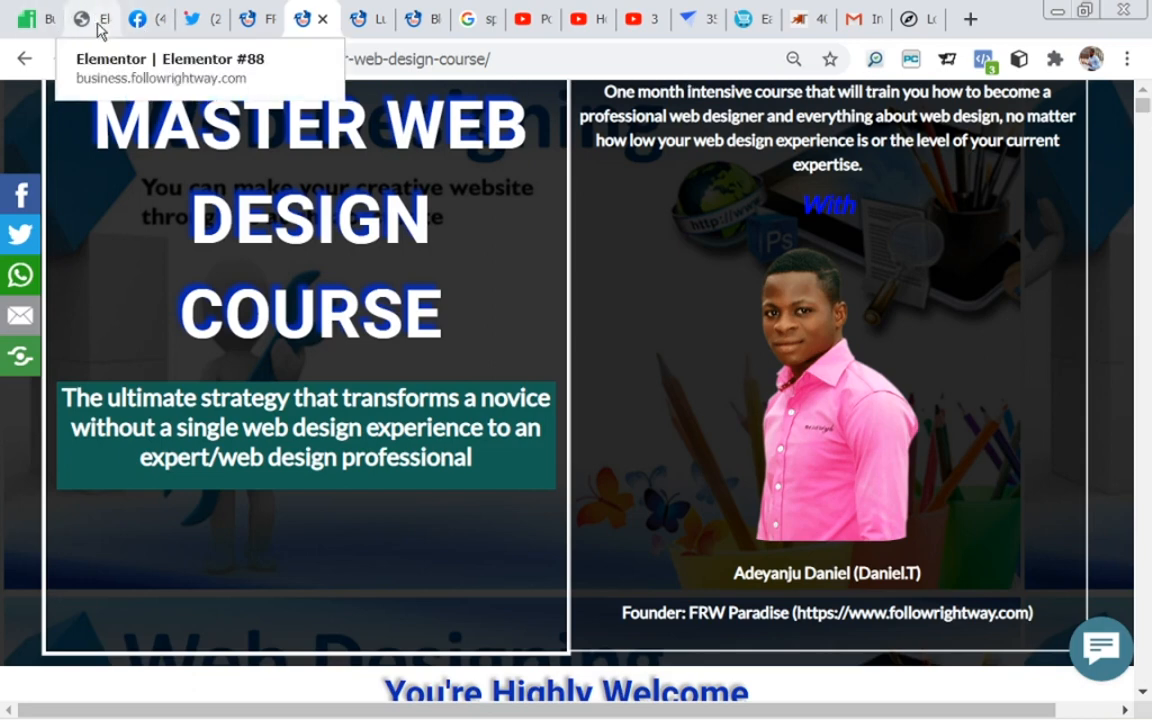
pyautogui.moveTo(383, 710)
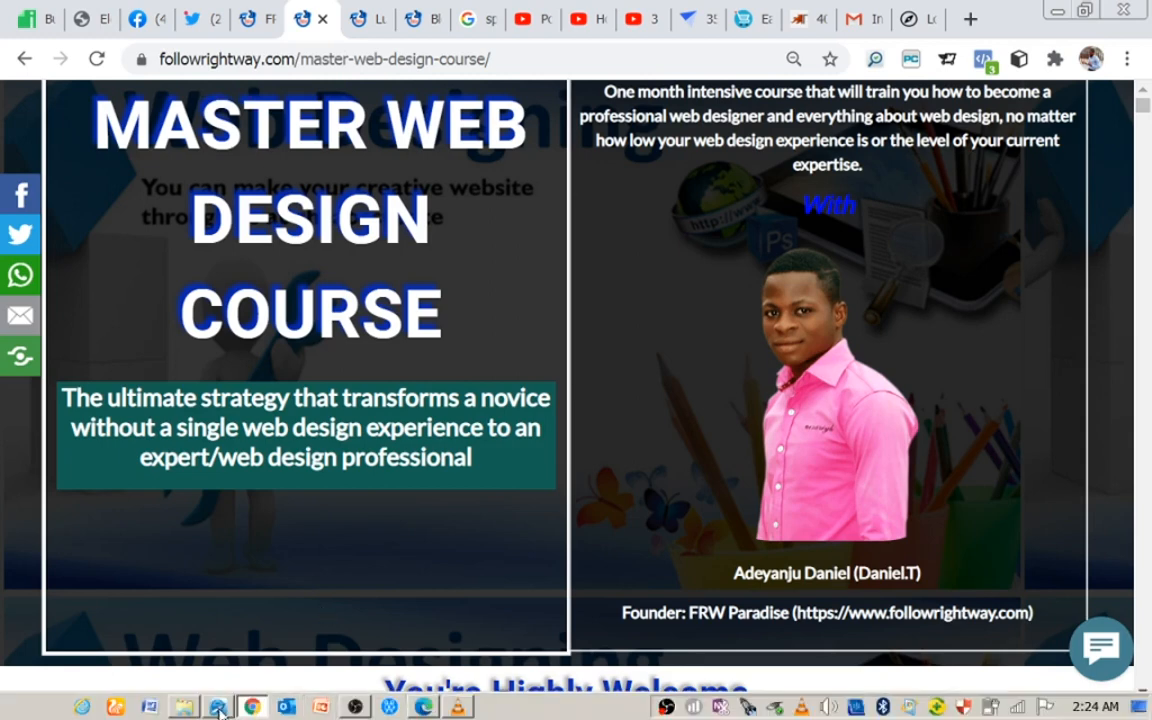
pyautogui.click(424, 707)
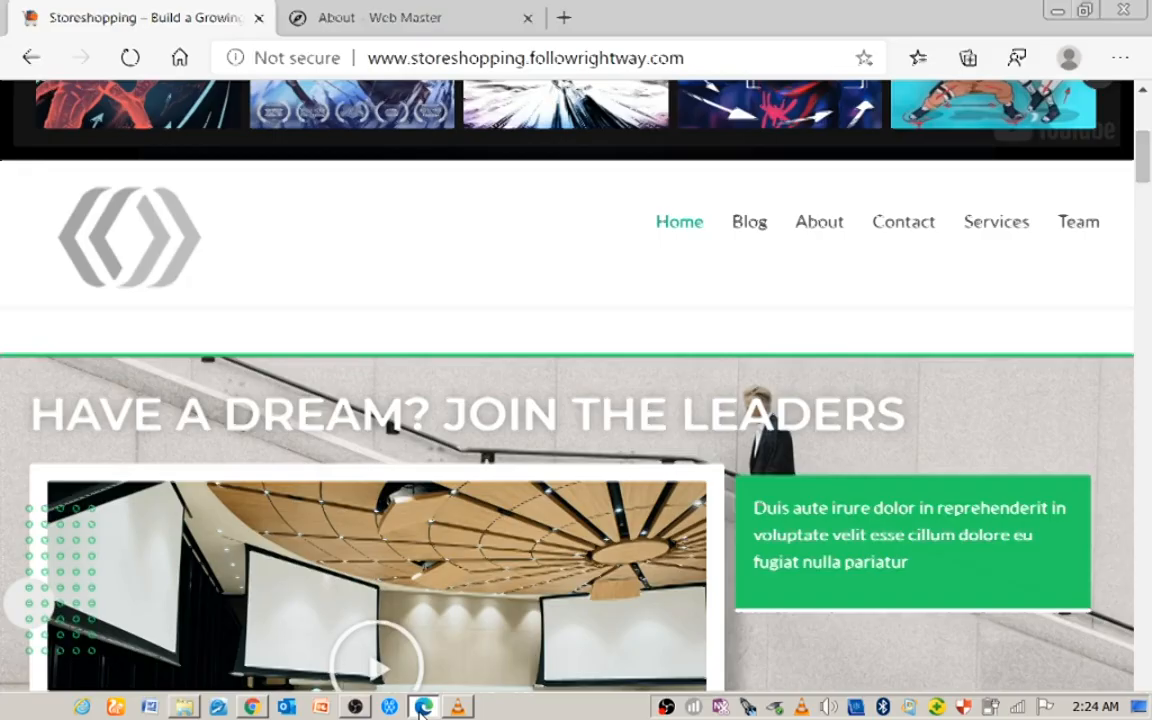
pyautogui.scroll(4, 1136, 142)
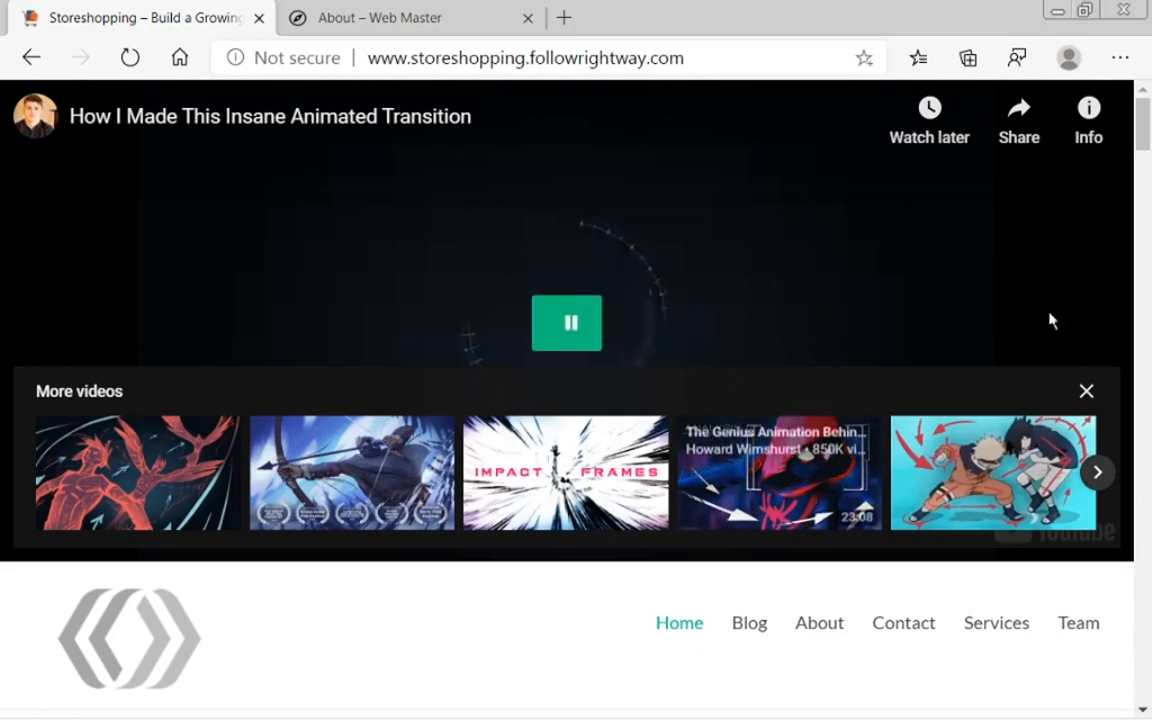
pyautogui.moveTo(1147, 113); pyautogui.dragTo(1148, 156)
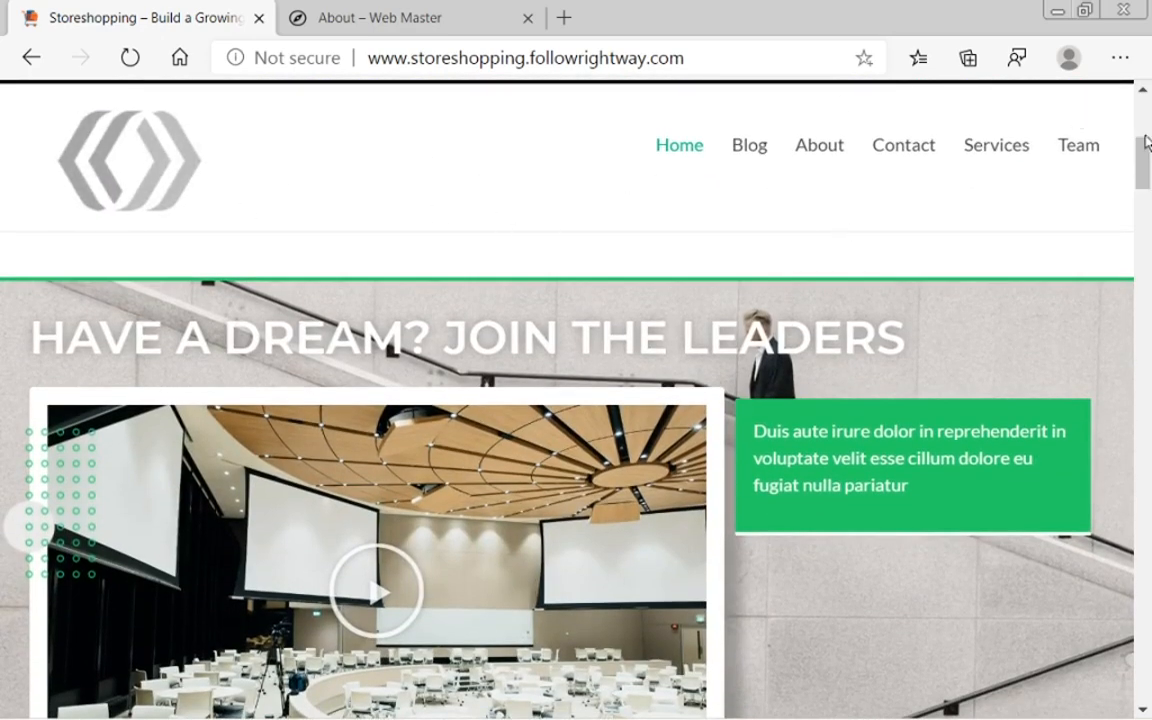
pyautogui.scroll(-1, 1147, 185)
pyautogui.moveTo(1147, 190); pyautogui.dragTo(1148, 204)
pyautogui.click(1147, 240)
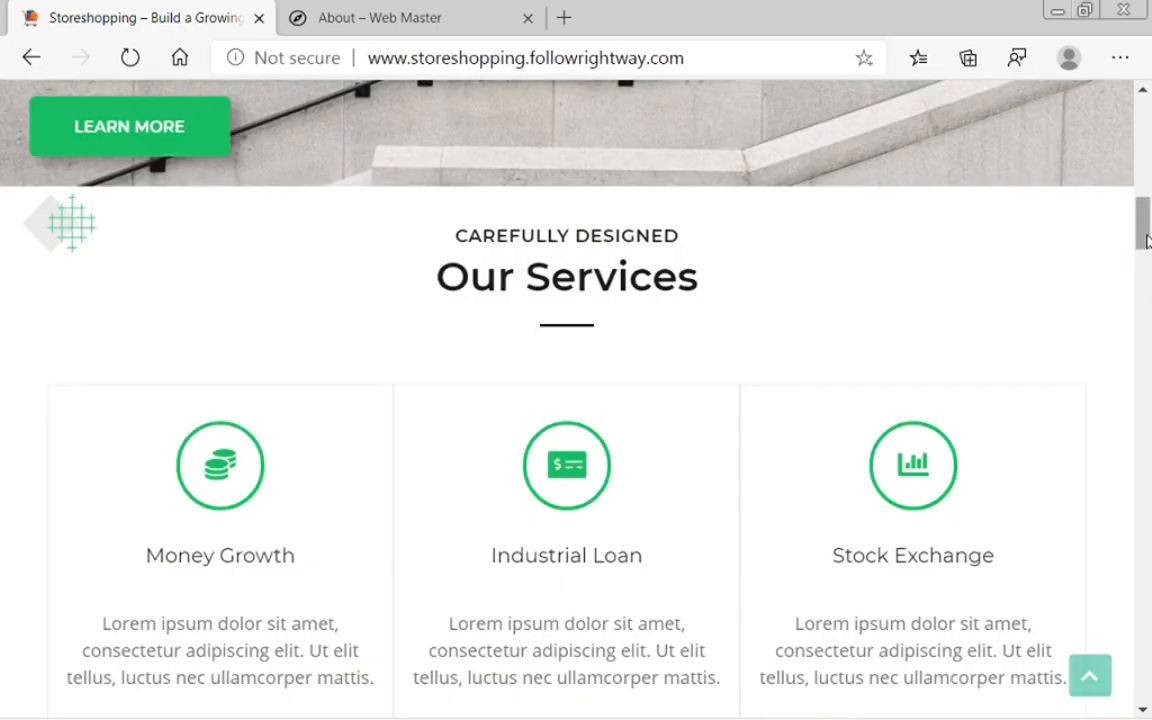
pyautogui.moveTo(1147, 238); pyautogui.dragTo(1128, 678)
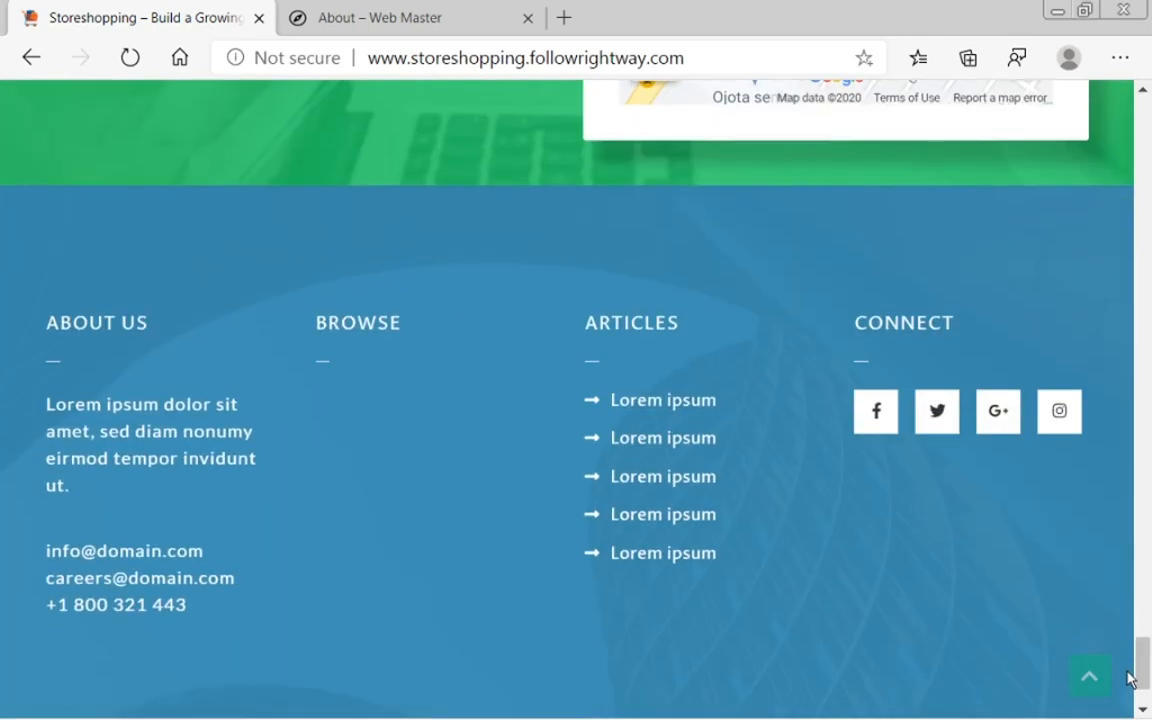
pyautogui.scroll(4, 941, 576)
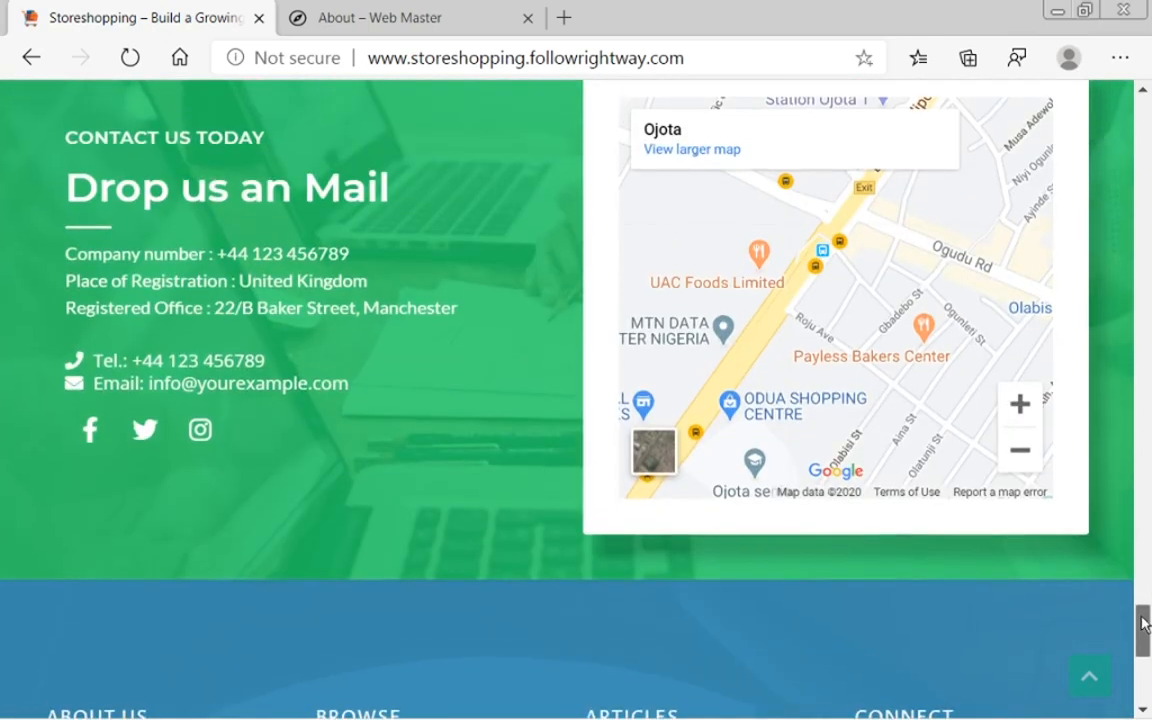
pyautogui.moveTo(1143, 625); pyautogui.dragTo(1142, 673)
# Step: Switch back to Chrome and return to the Gallery page in the Elementor editor
pyautogui.moveTo(843, 710)
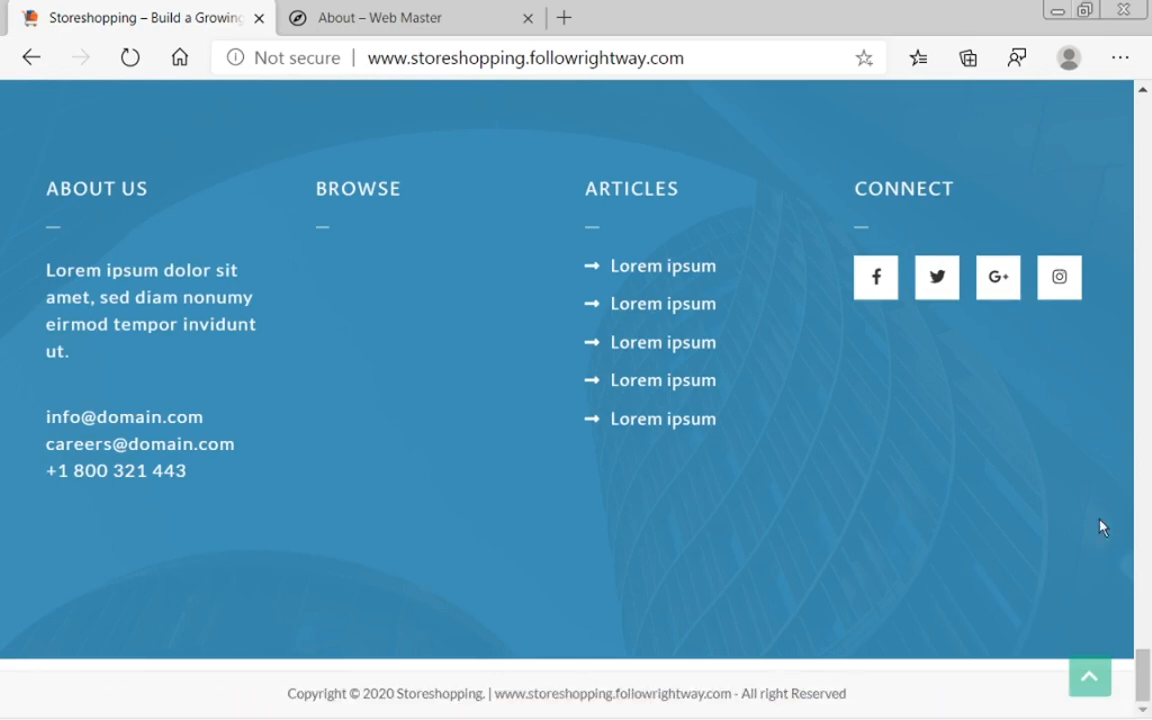
pyautogui.moveTo(258, 705)
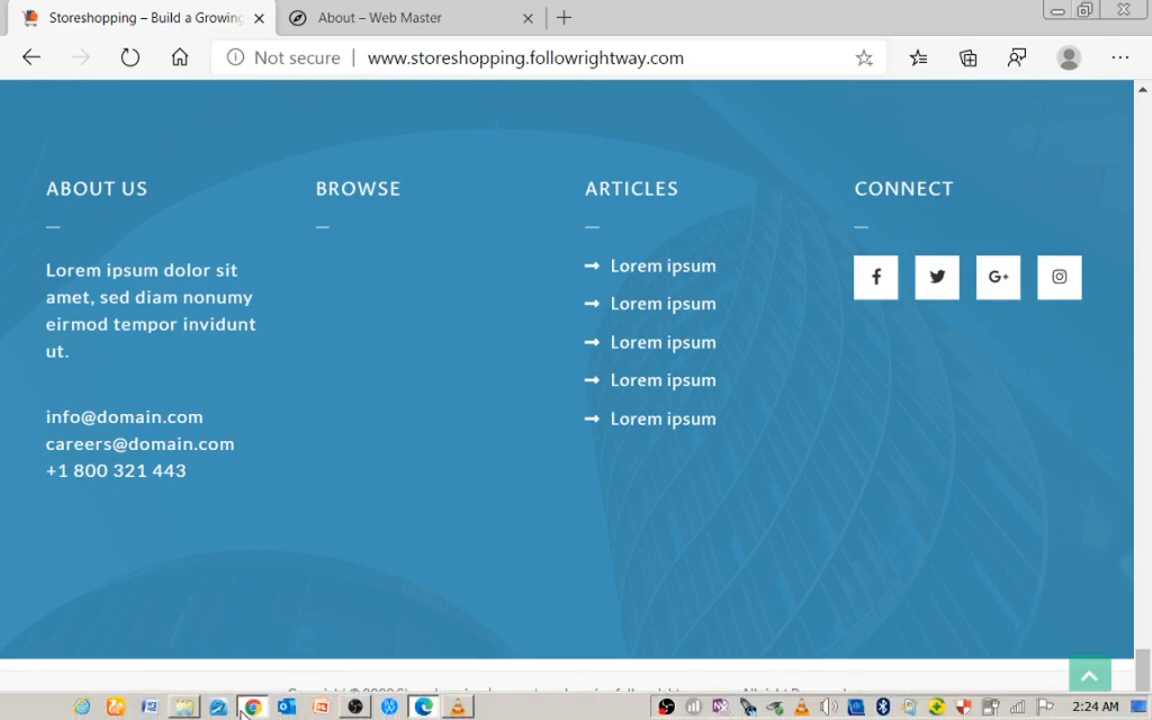
pyautogui.click(255, 707)
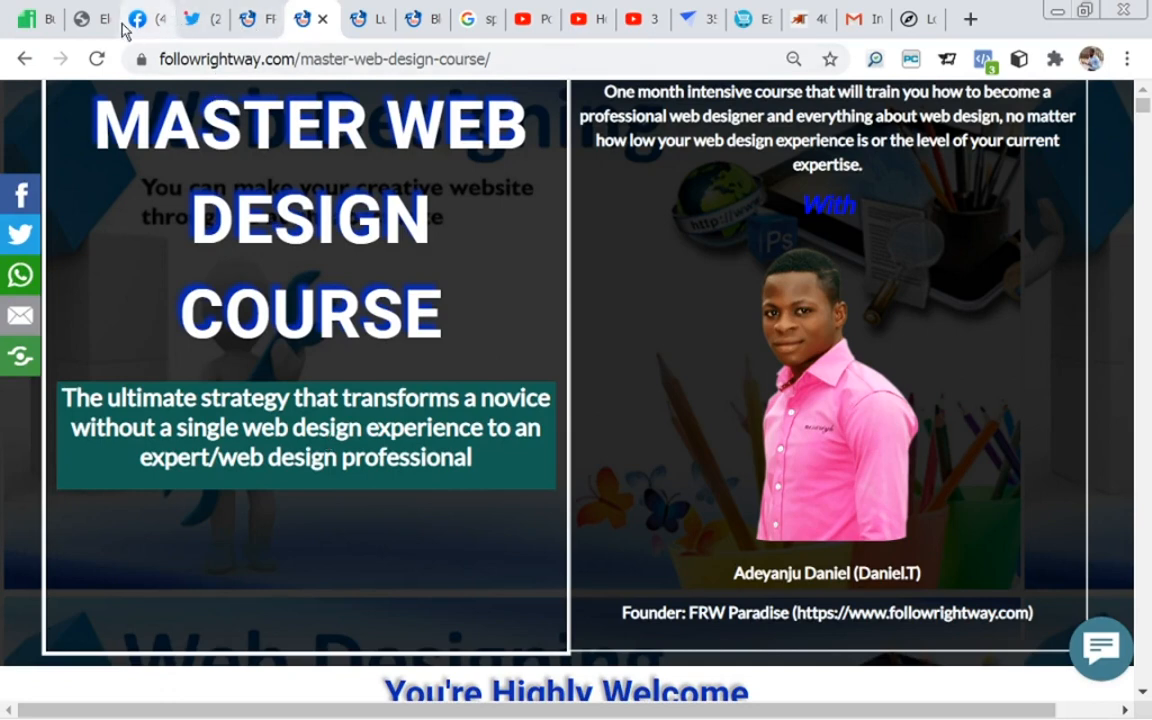
pyautogui.click(88, 27)
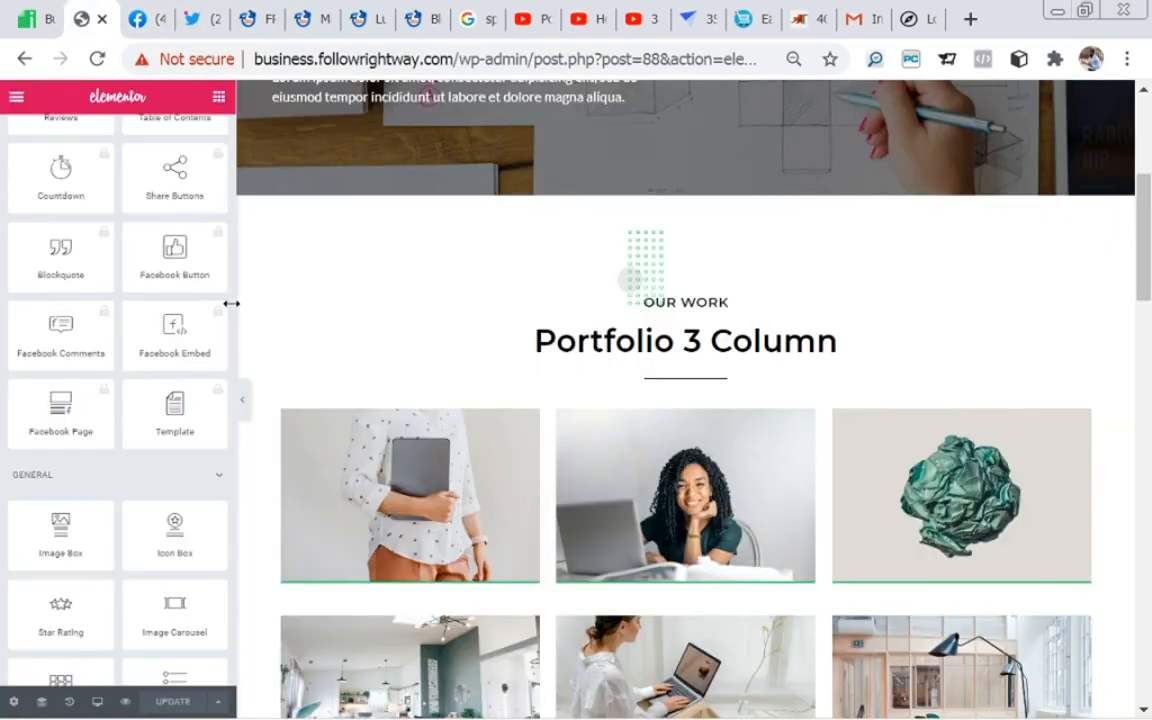
# Step: Open the Gallery page's settings, view the Page Layout options, and review the page from its header to its footer
pyautogui.click(13, 703)
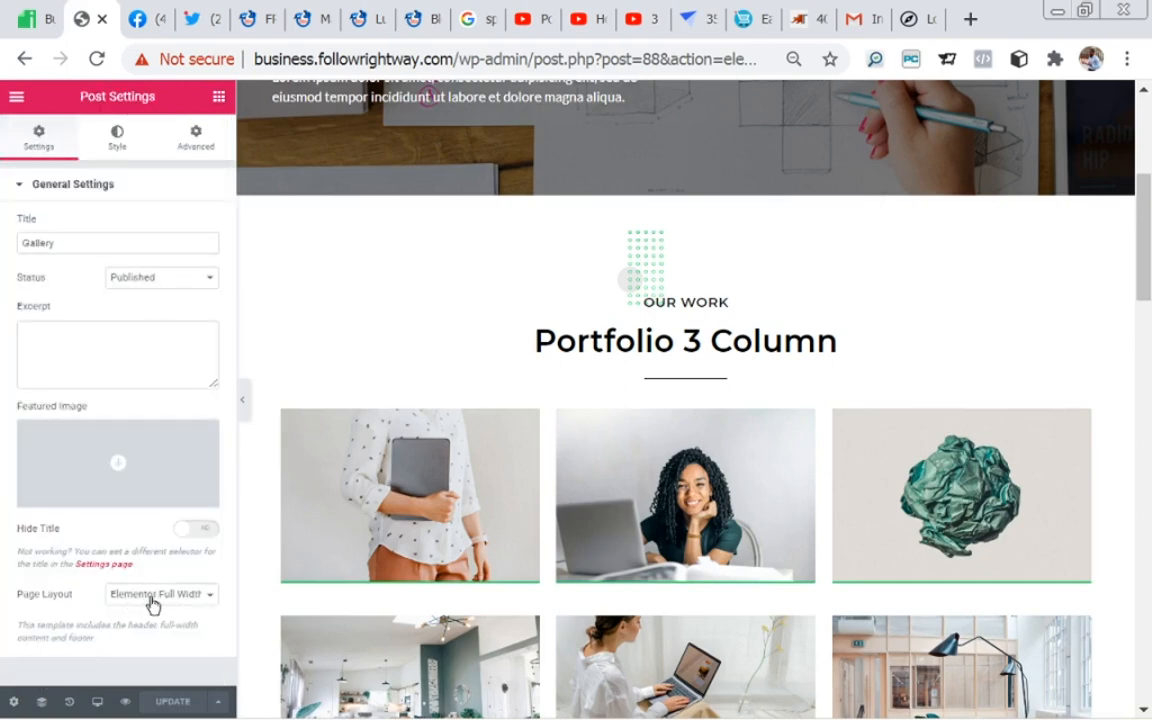
pyautogui.click(207, 605)
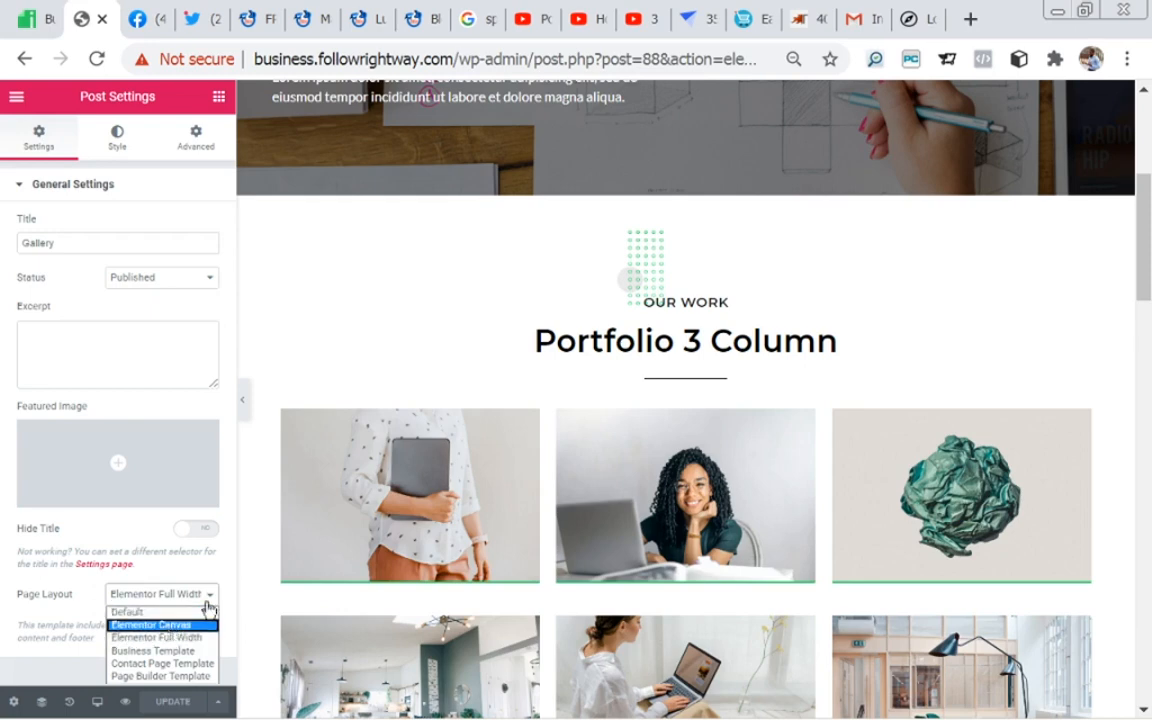
pyautogui.moveTo(1140, 278); pyautogui.dragTo(1145, 180)
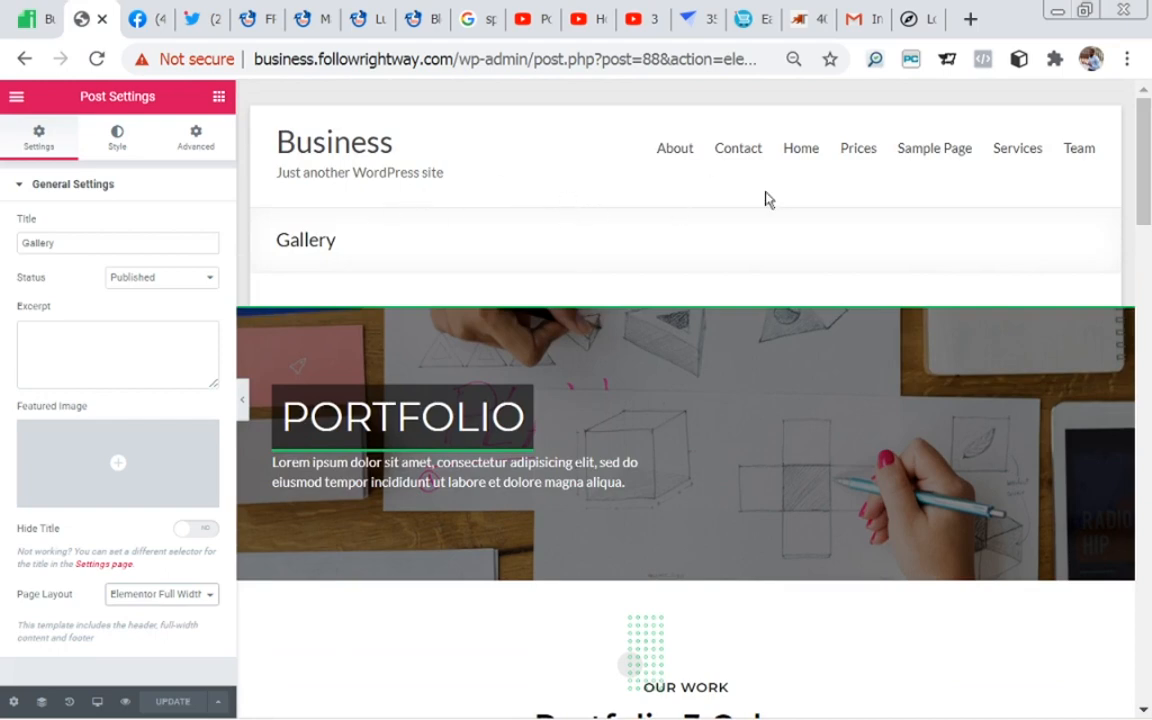
pyautogui.moveTo(1142, 162); pyautogui.dragTo(985, 681)
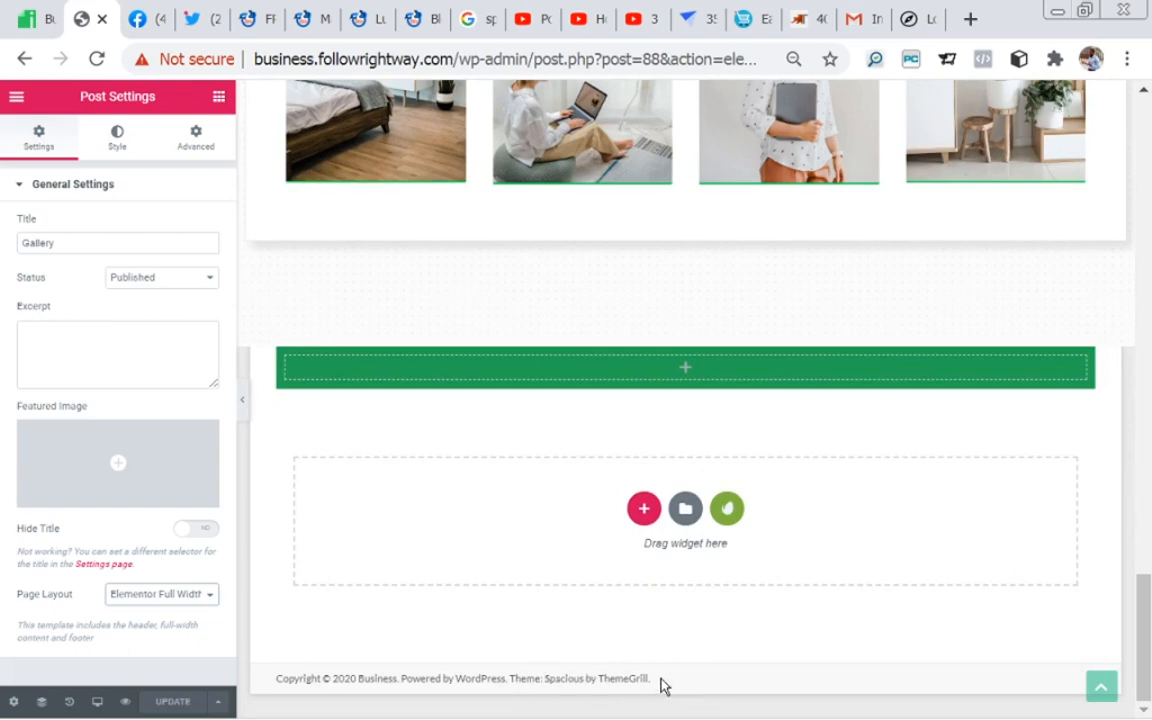
# Step: Examine the Master Web Design Course page from its opening banner through the payment buttons and course video to the footer
pyautogui.click(302, 19)
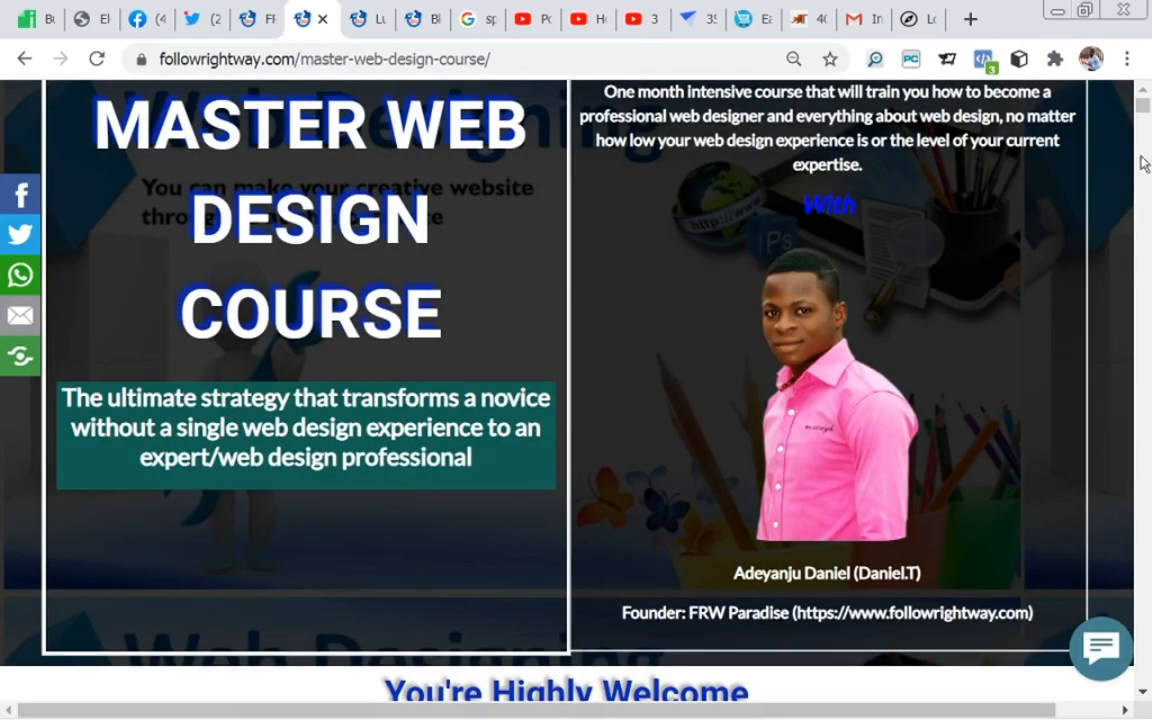
pyautogui.moveTo(1140, 110); pyautogui.dragTo(1142, 137)
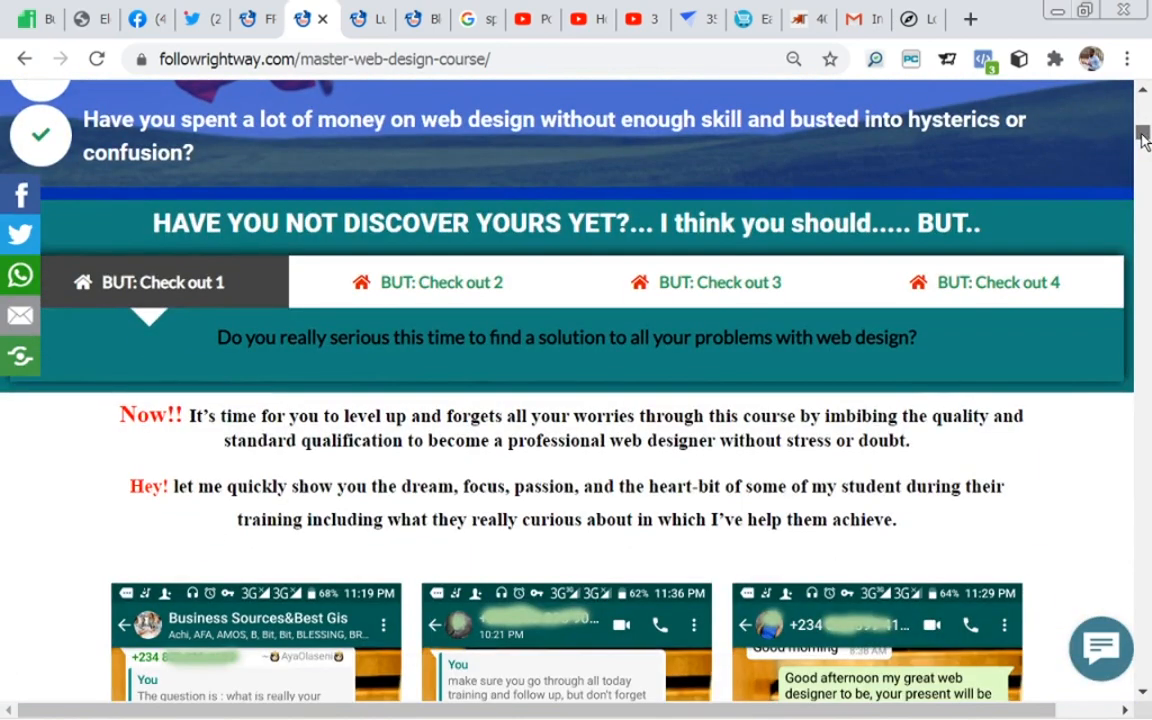
pyautogui.moveTo(1143, 140); pyautogui.dragTo(1145, 174)
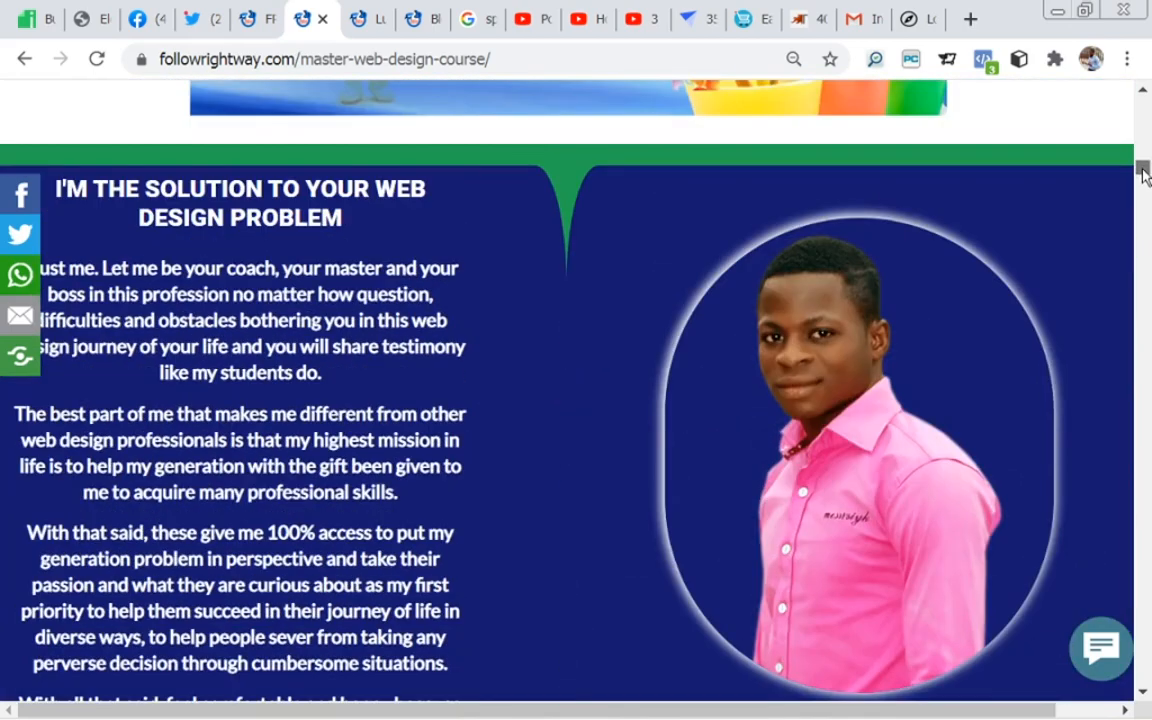
pyautogui.moveTo(1145, 174); pyautogui.dragTo(1146, 269)
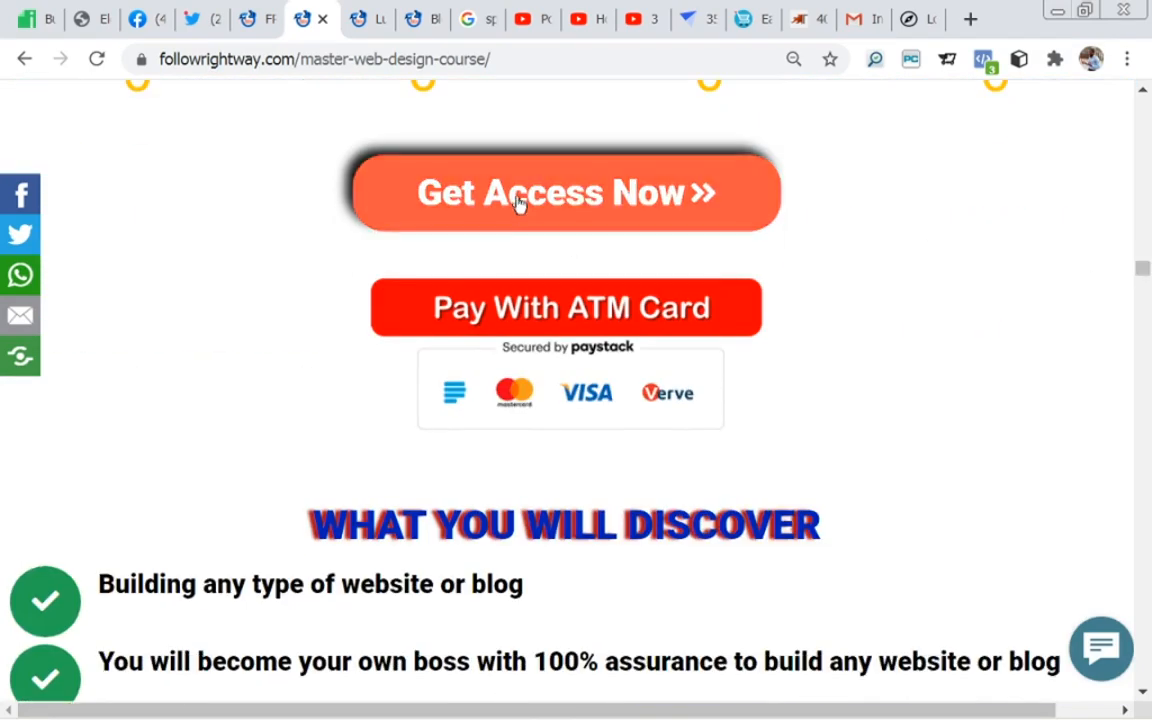
pyautogui.moveTo(1146, 272); pyautogui.dragTo(1146, 313)
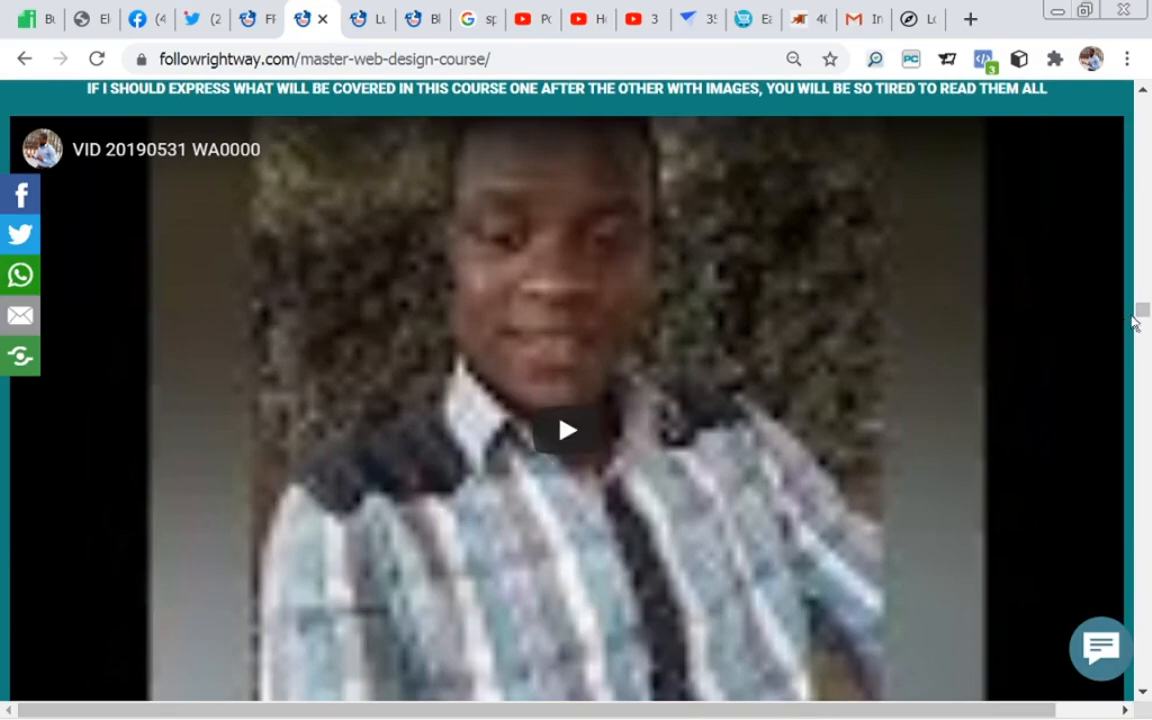
pyautogui.moveTo(1141, 312); pyautogui.dragTo(1148, 695)
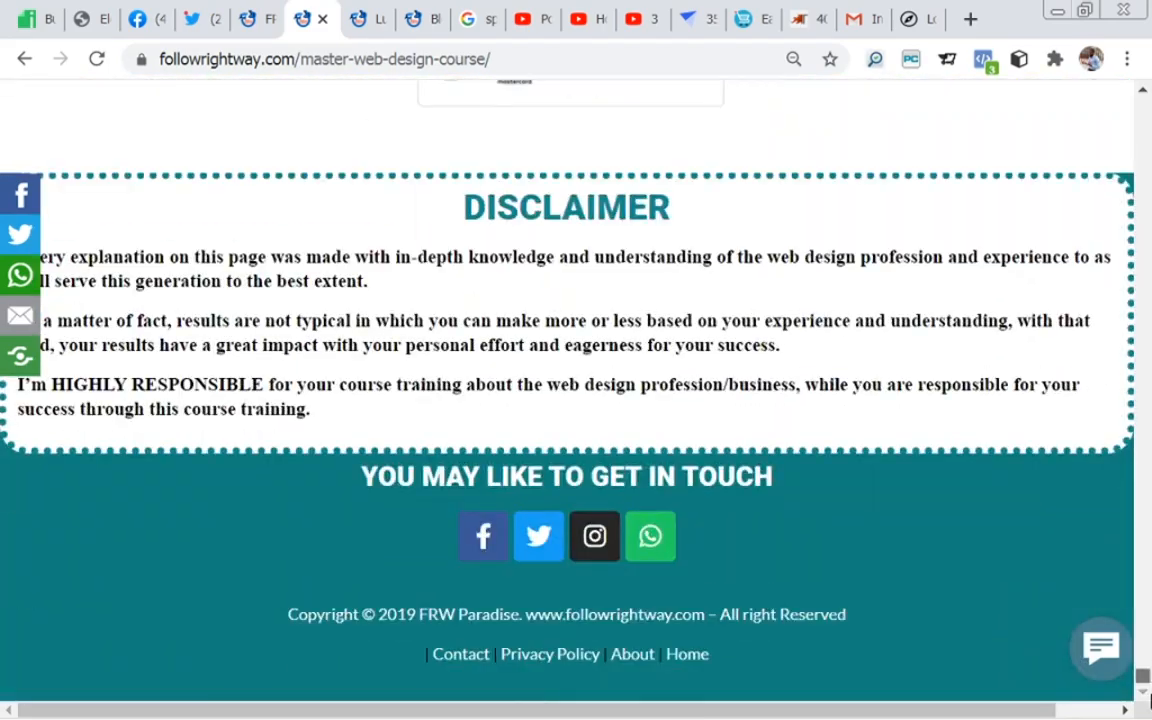
pyautogui.scroll(5, 728, 417)
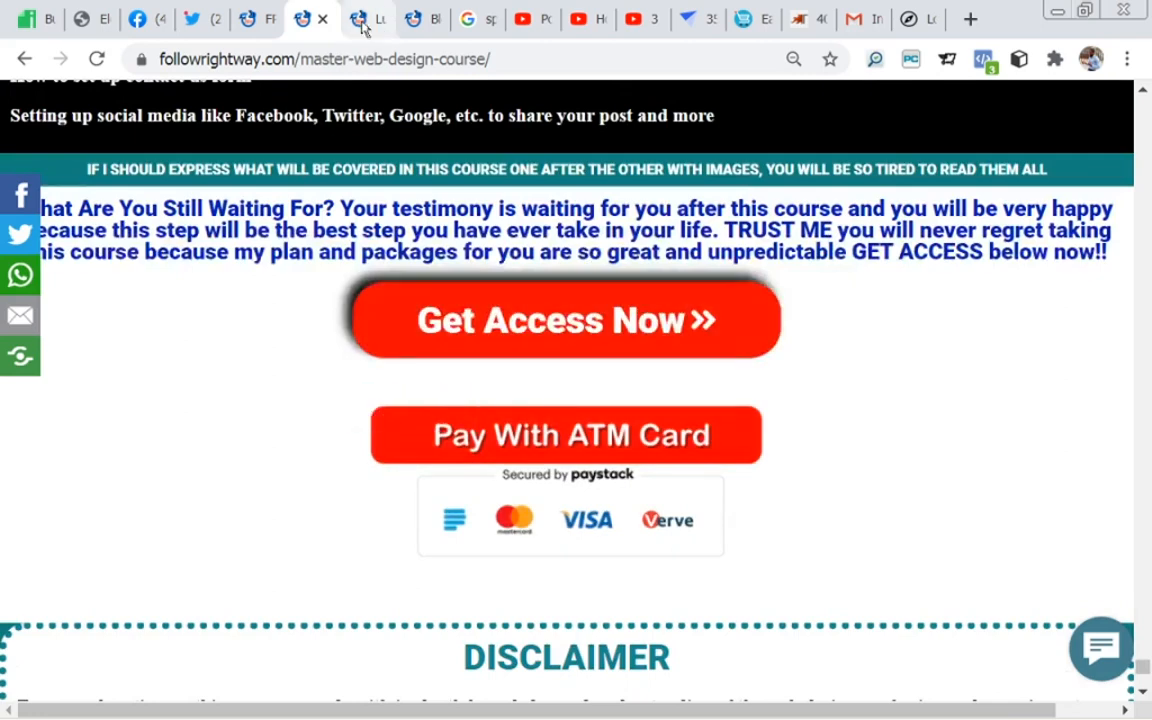
# Step: View the Luminous Inverter and Battery page, dismiss its chat pop-up, and examine the sections as far as the high capacity inverters
pyautogui.click(357, 22)
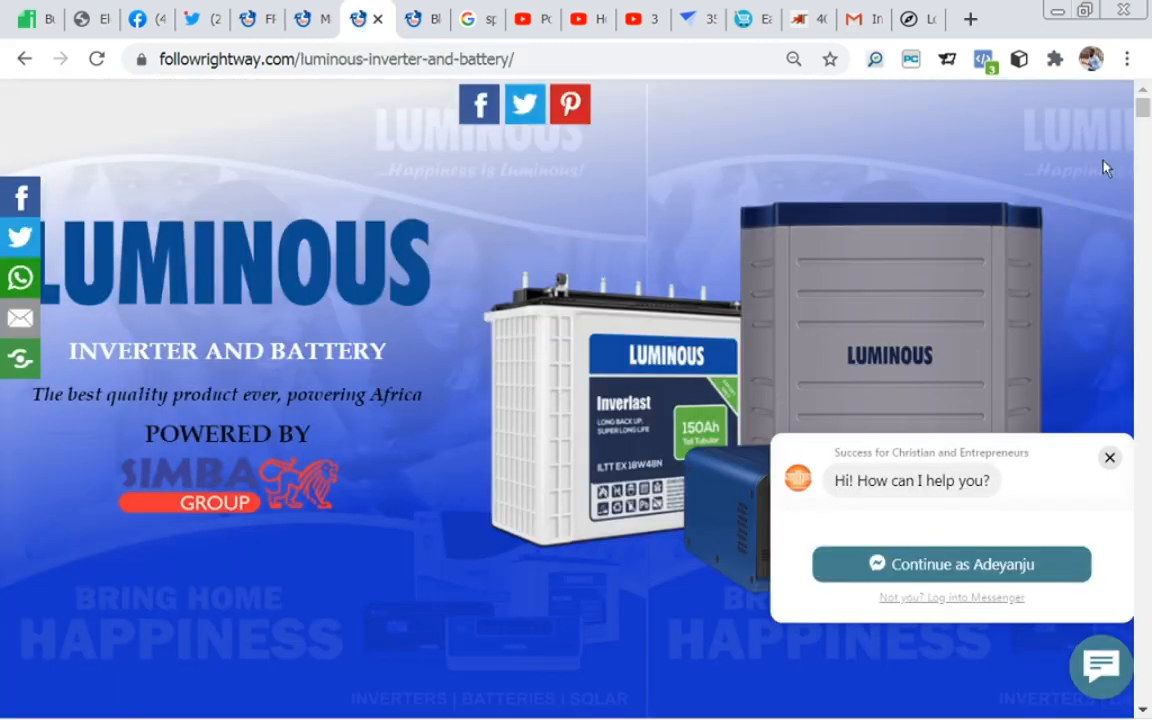
pyautogui.click(1110, 460)
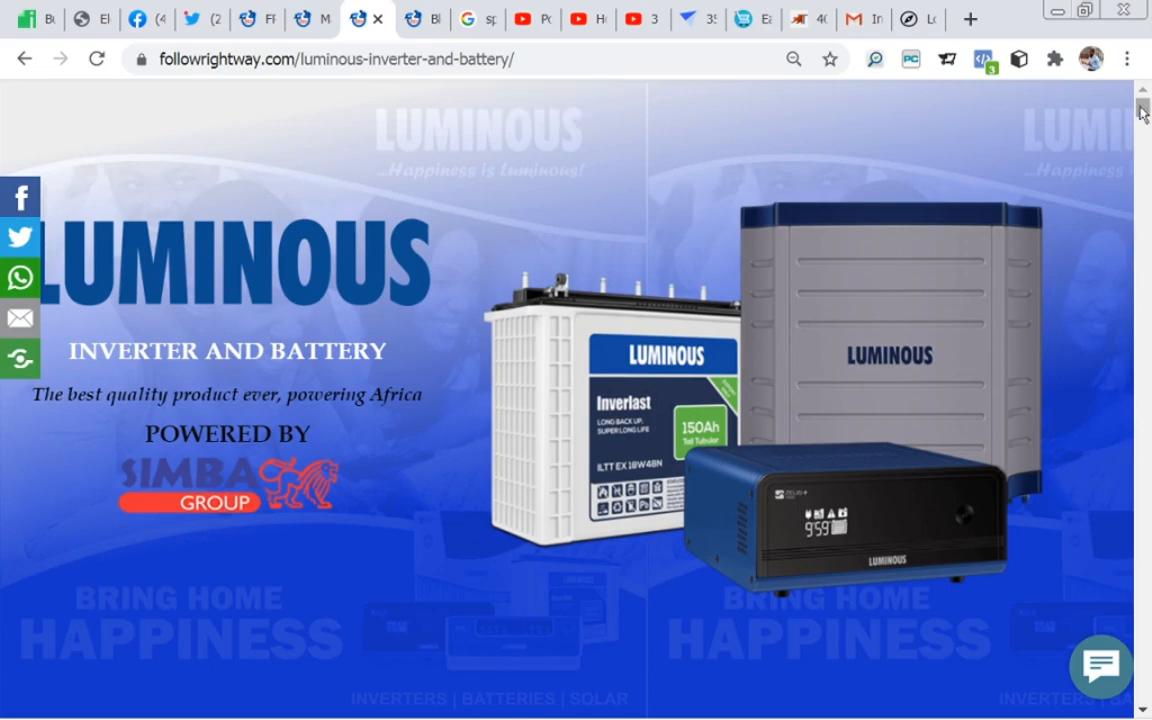
pyautogui.moveTo(1143, 110); pyautogui.dragTo(1146, 198)
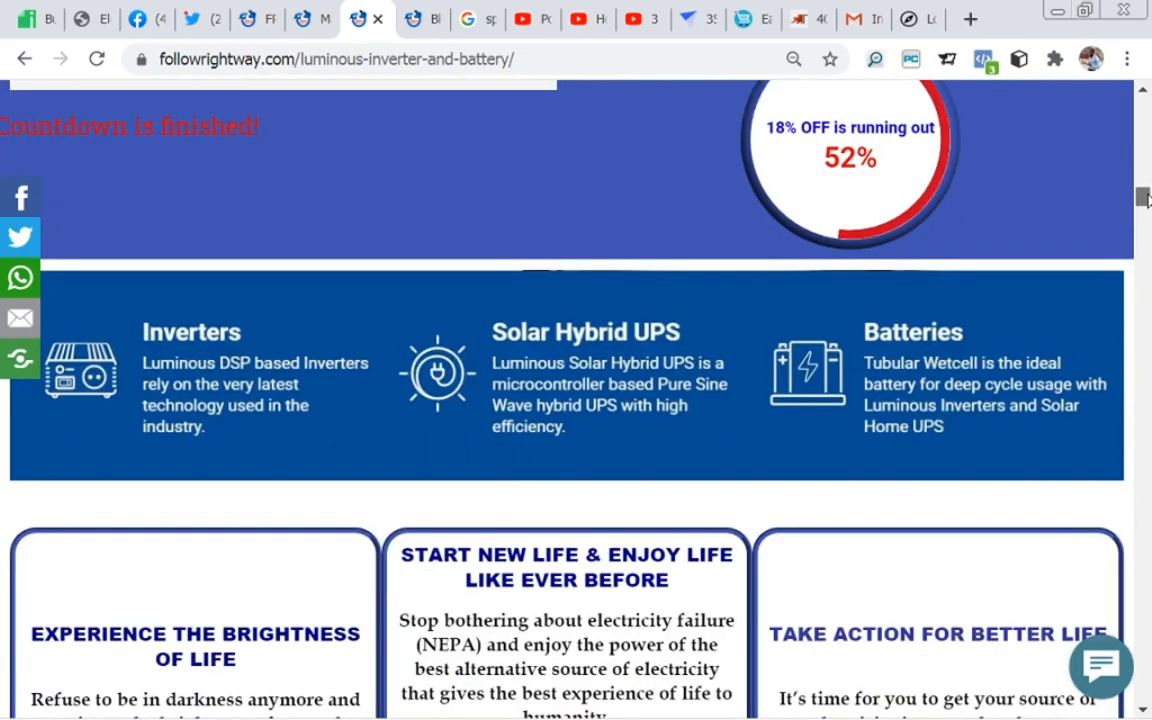
pyautogui.moveTo(1146, 198); pyautogui.dragTo(1146, 208)
pyautogui.moveTo(1143, 210); pyautogui.dragTo(1147, 223)
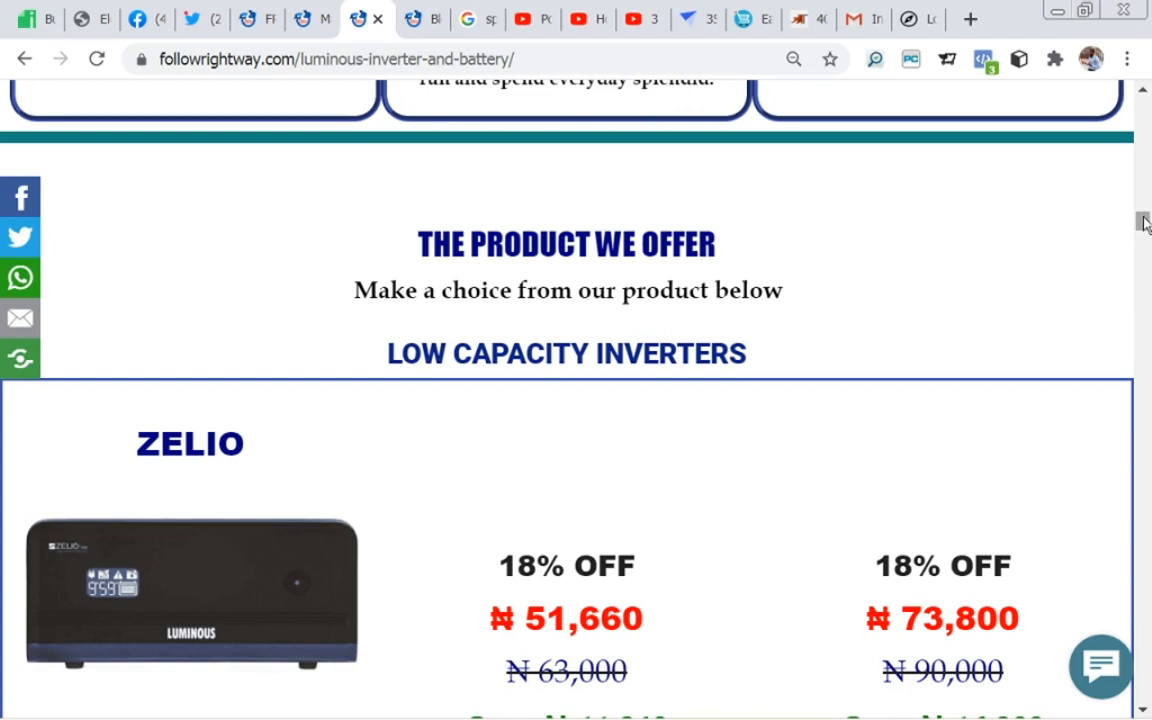
pyautogui.moveTo(1145, 224); pyautogui.dragTo(1145, 233)
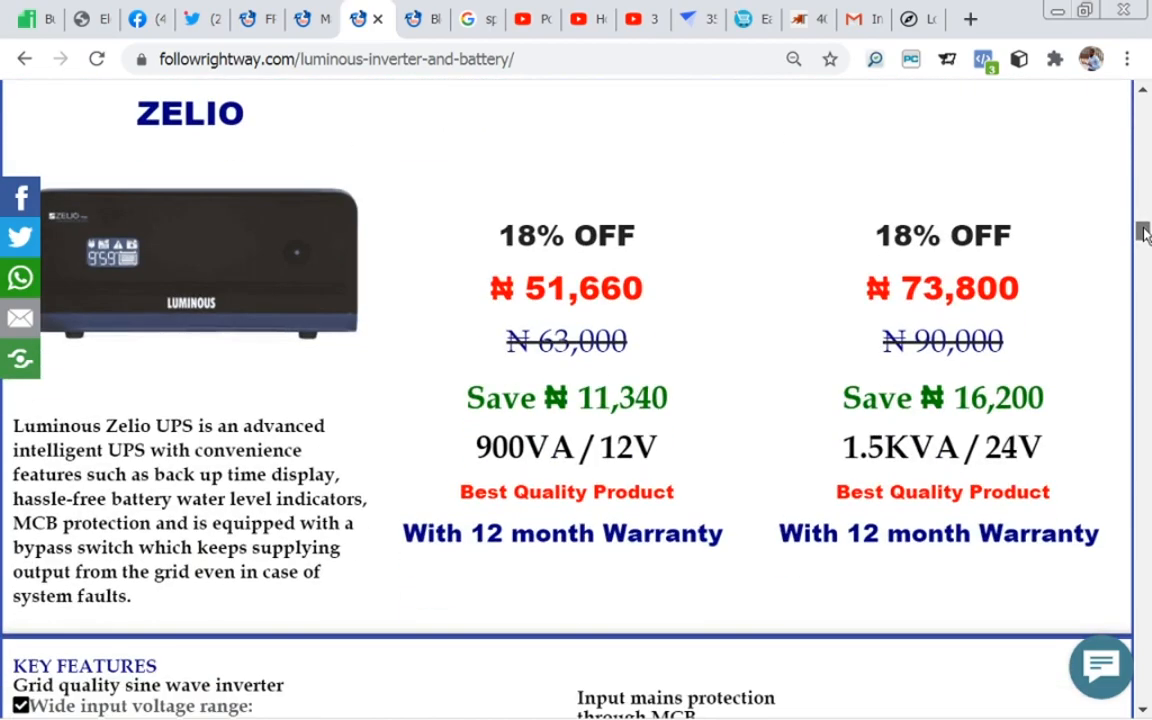
pyautogui.moveTo(1145, 233); pyautogui.dragTo(1147, 336)
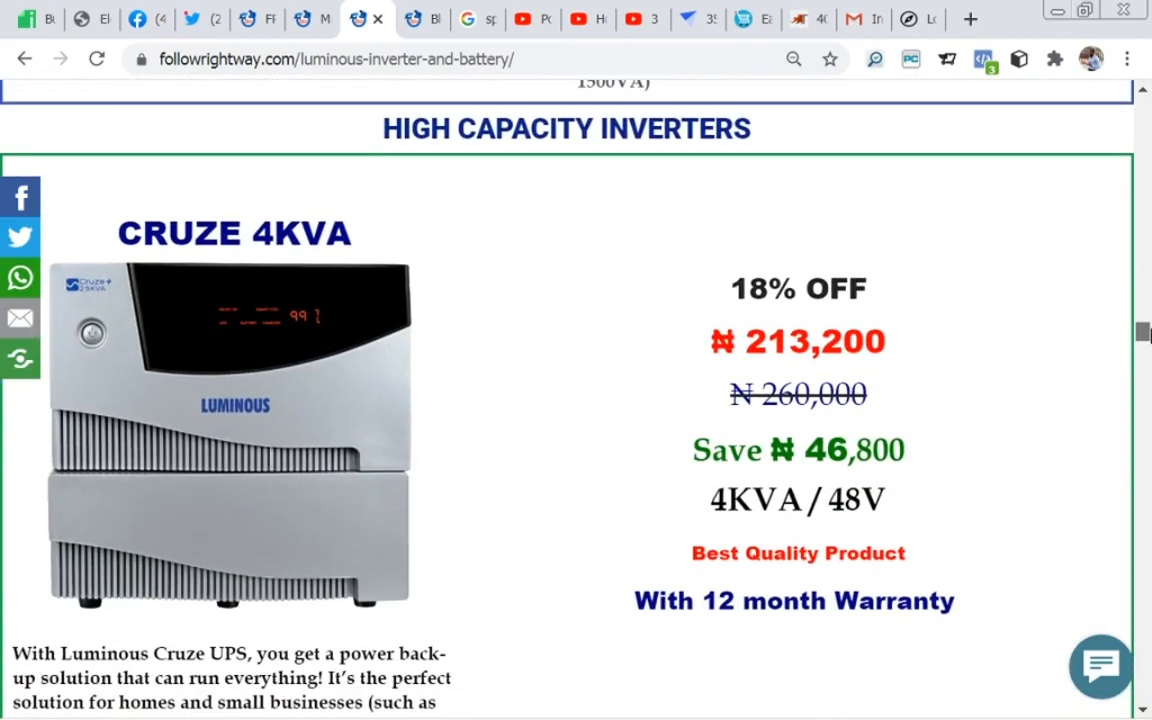
# Step: Glance at the FRW Paradise home page footer and examine the rest of the Luminous page down to its discount offer and footer
pyautogui.click(263, 30)
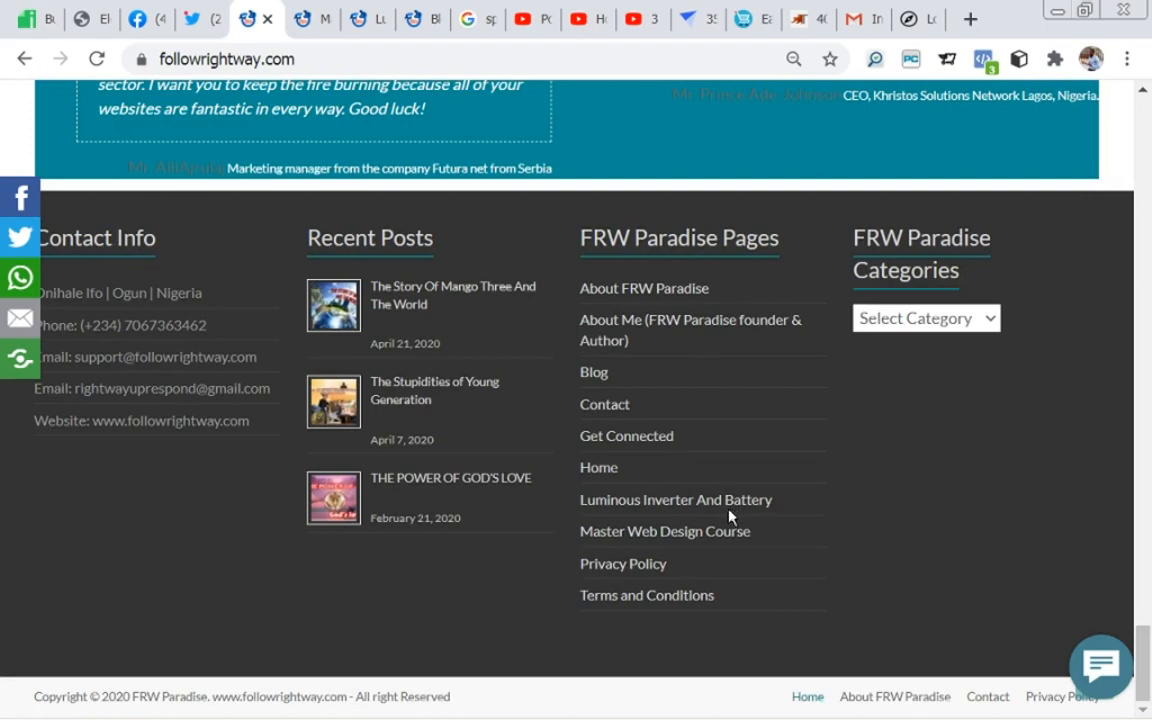
pyautogui.click(360, 33)
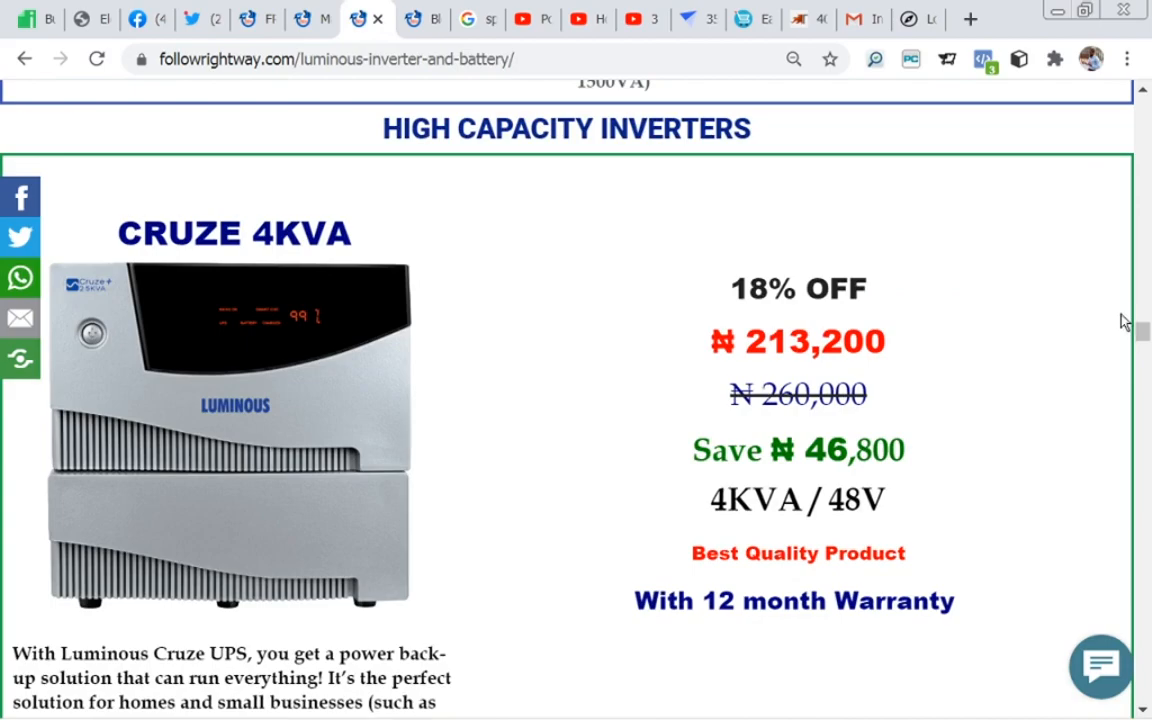
pyautogui.moveTo(1142, 330); pyautogui.dragTo(1147, 455)
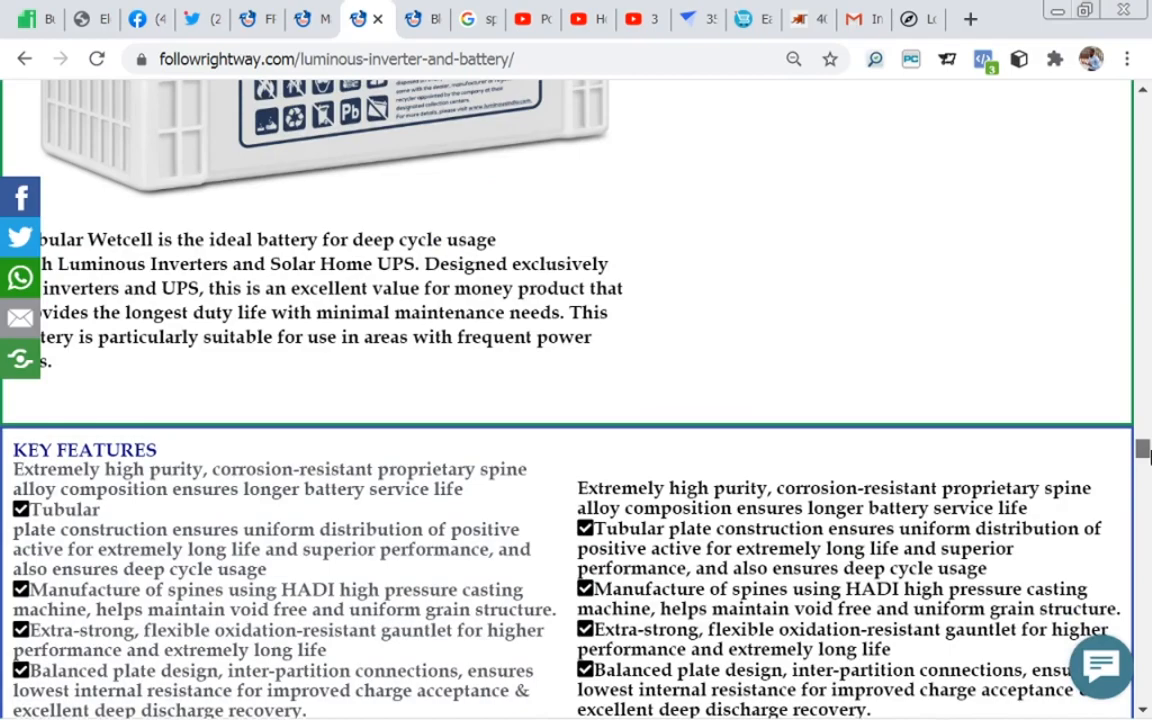
pyautogui.moveTo(1147, 455); pyautogui.dragTo(1145, 712)
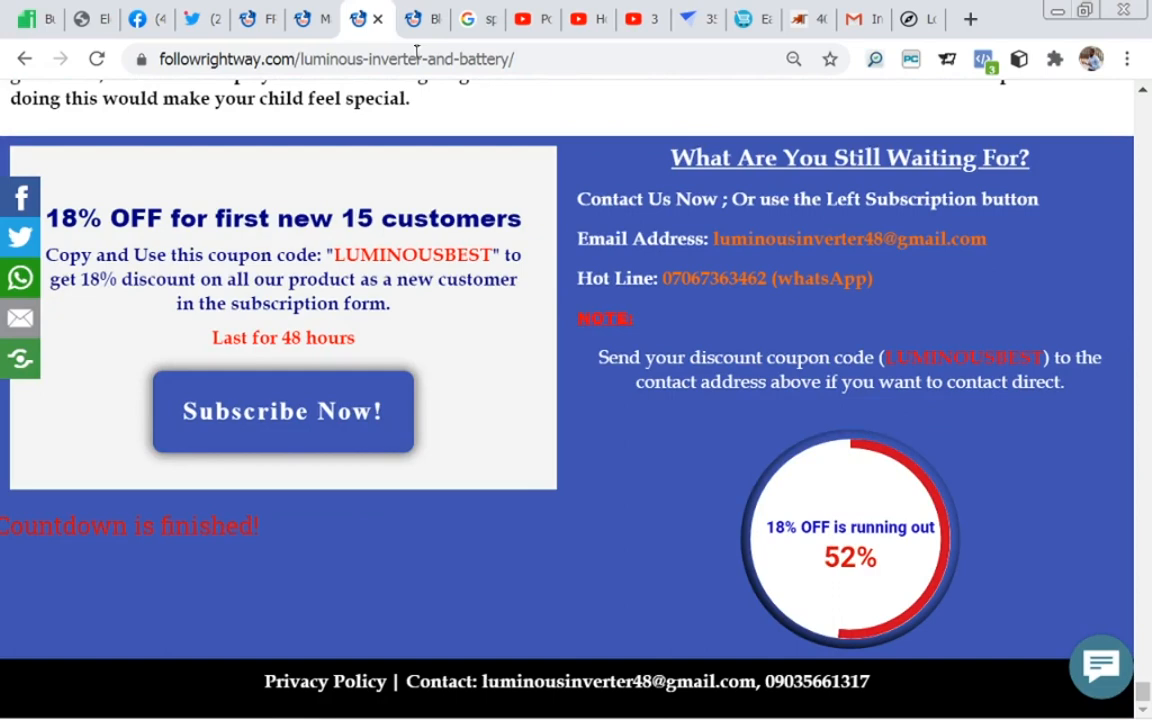
# Step: Open the post The Story Of Mango Three And The World from the home page's recent posts and view it as far as Wise Word
pyautogui.click(245, 21)
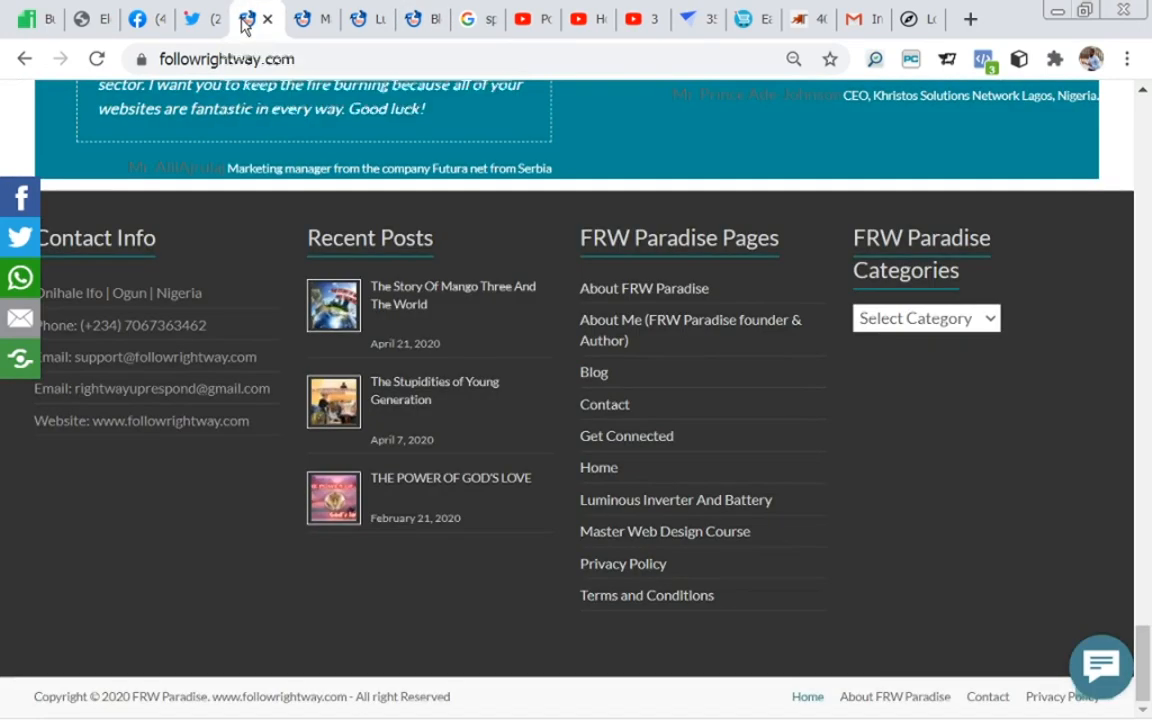
pyautogui.click(399, 298)
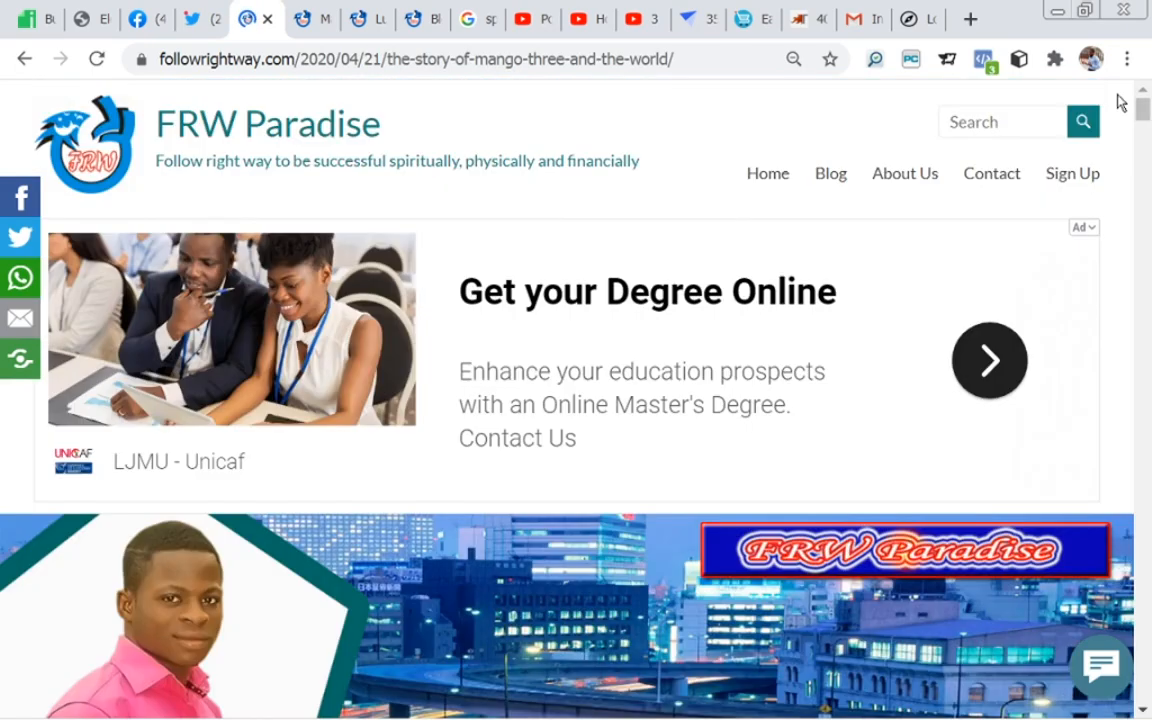
pyautogui.moveTo(1142, 114); pyautogui.dragTo(1143, 142)
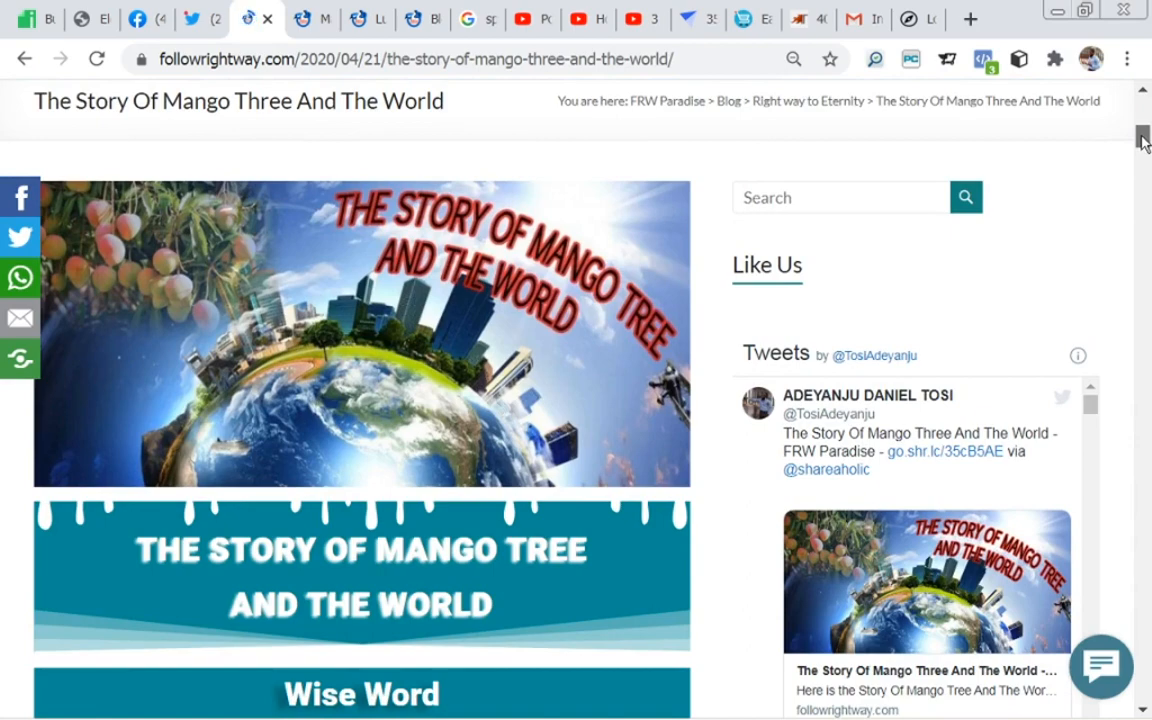
pyautogui.moveTo(1142, 142); pyautogui.dragTo(1143, 148)
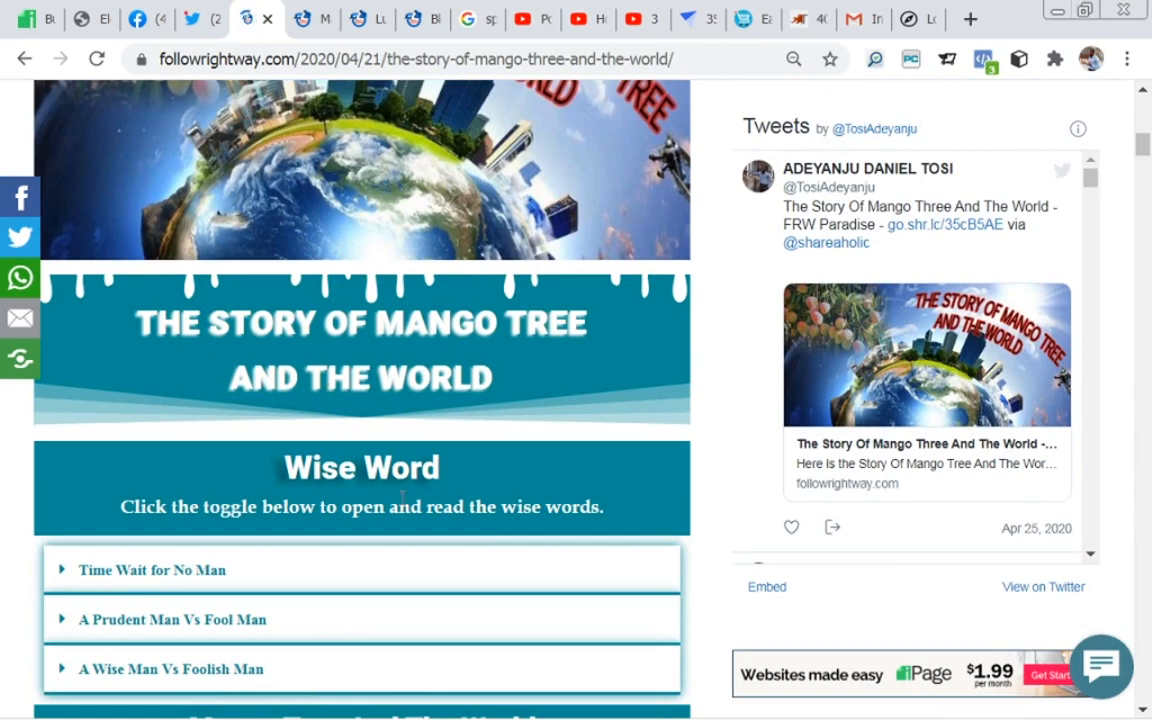
pyautogui.moveTo(1144, 154); pyautogui.dragTo(1144, 165)
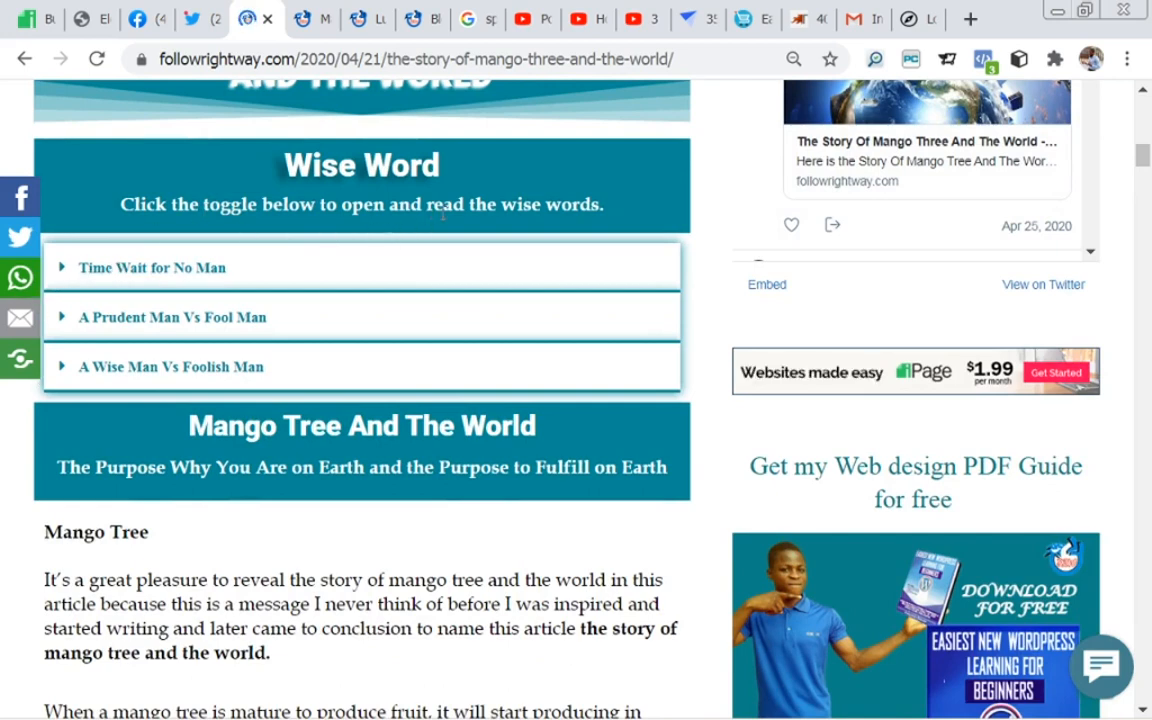
# Step: Expand and collapse each of the three Wise Word toggles in the post to show how the toggle widget works
pyautogui.click(61, 271)
pyautogui.click(61, 271)
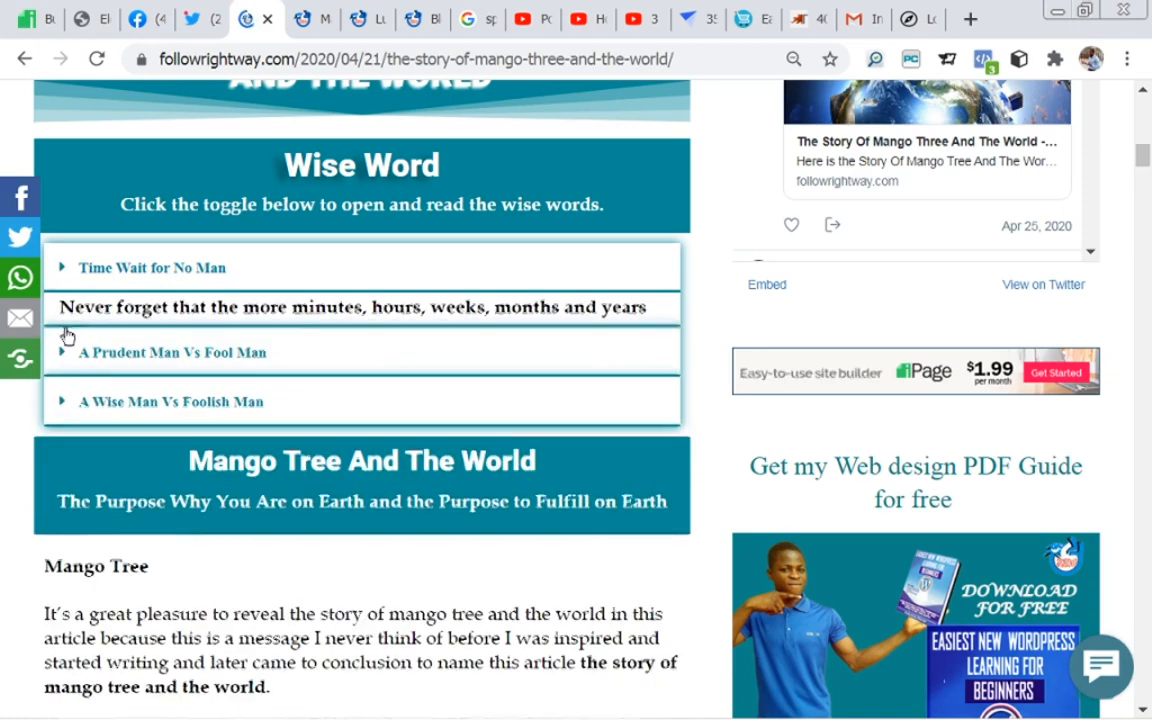
pyautogui.click(62, 320)
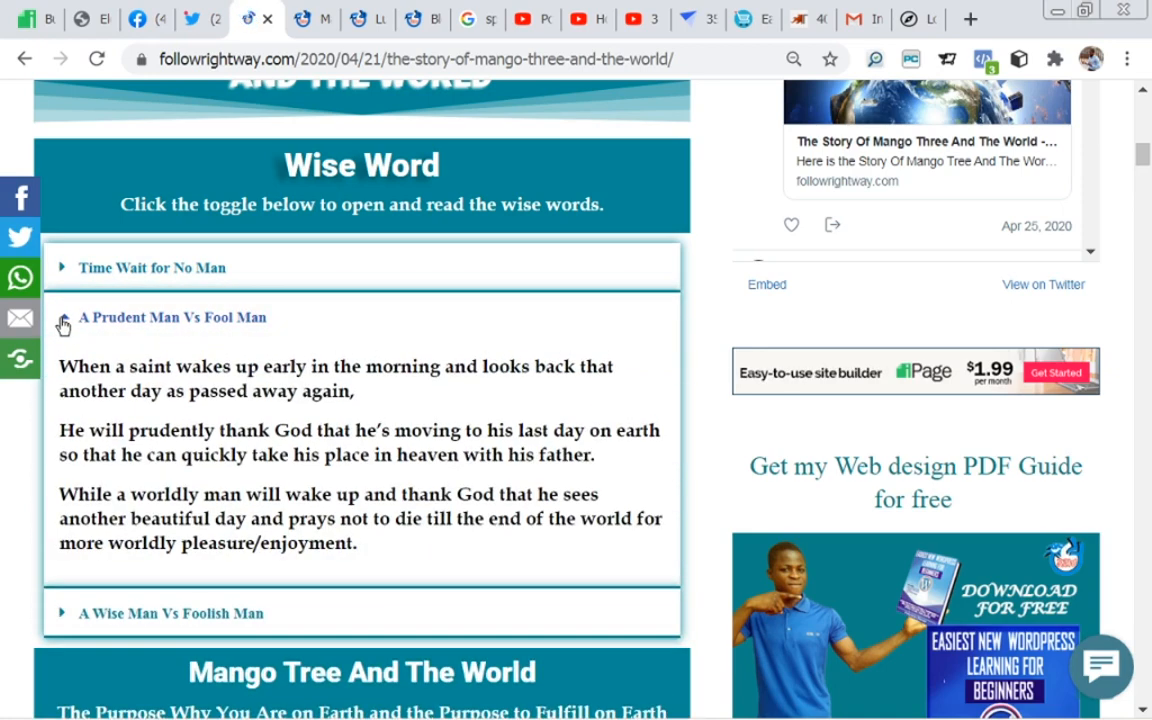
pyautogui.click(63, 322)
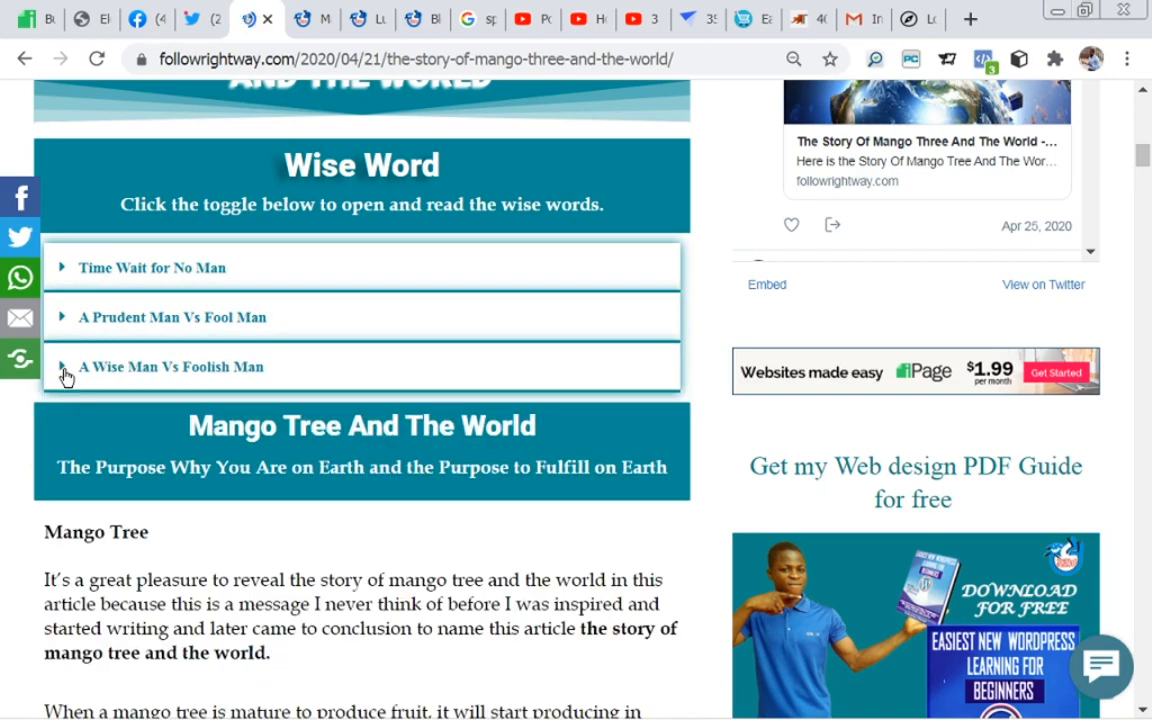
pyautogui.click(65, 374)
pyautogui.click(65, 374)
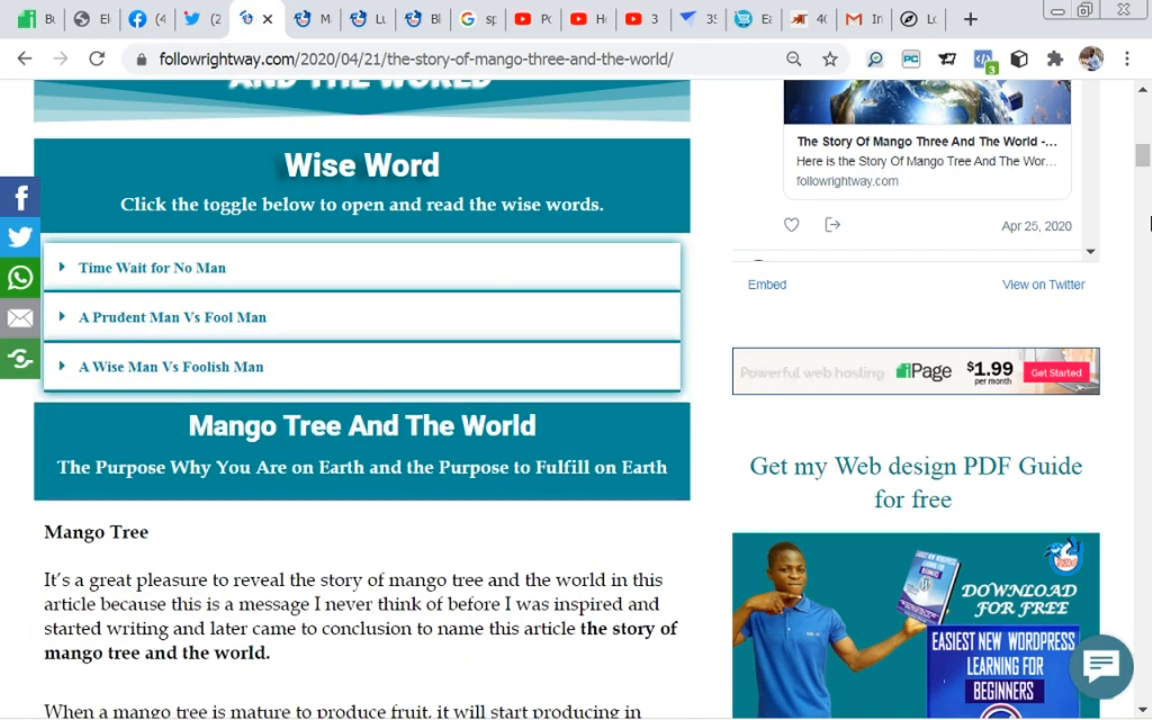
# Step: Advance the image carousel in the mango tree article and review the rest of the post down to the You May Also Like section
pyautogui.moveTo(1143, 155); pyautogui.dragTo(1145, 166)
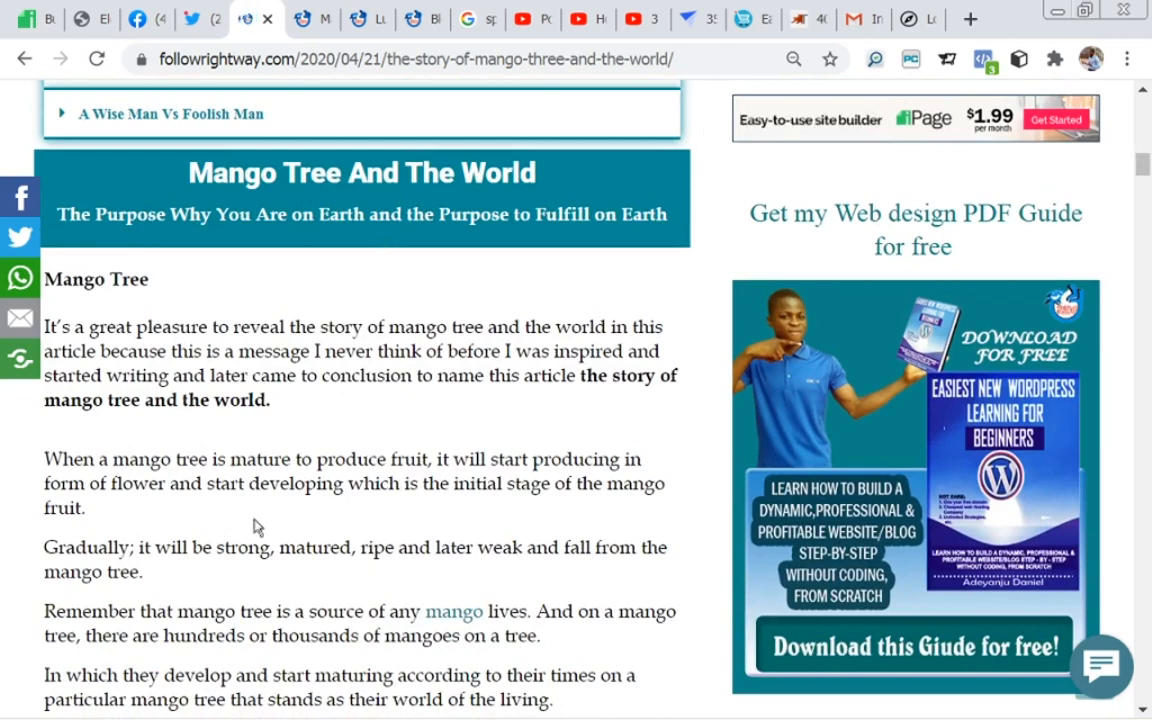
pyautogui.moveTo(1146, 171); pyautogui.dragTo(1148, 216)
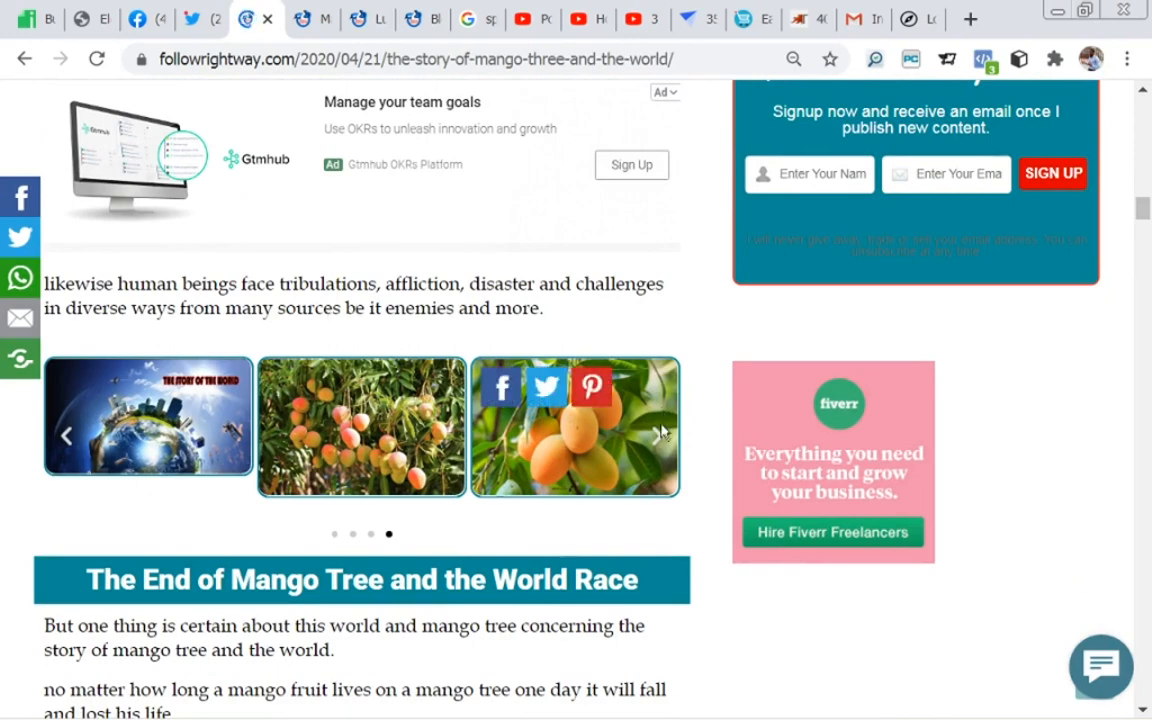
pyautogui.click(660, 437)
pyautogui.click(660, 437)
pyautogui.click(660, 437)
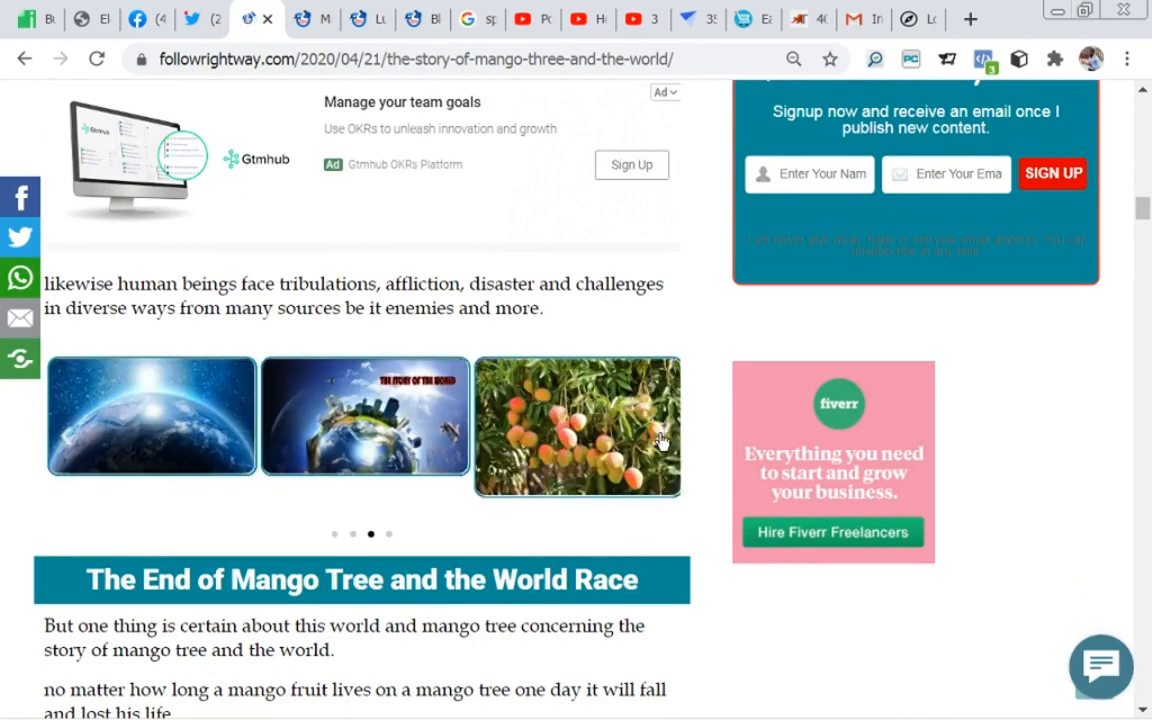
pyautogui.moveTo(1143, 220); pyautogui.dragTo(1148, 360)
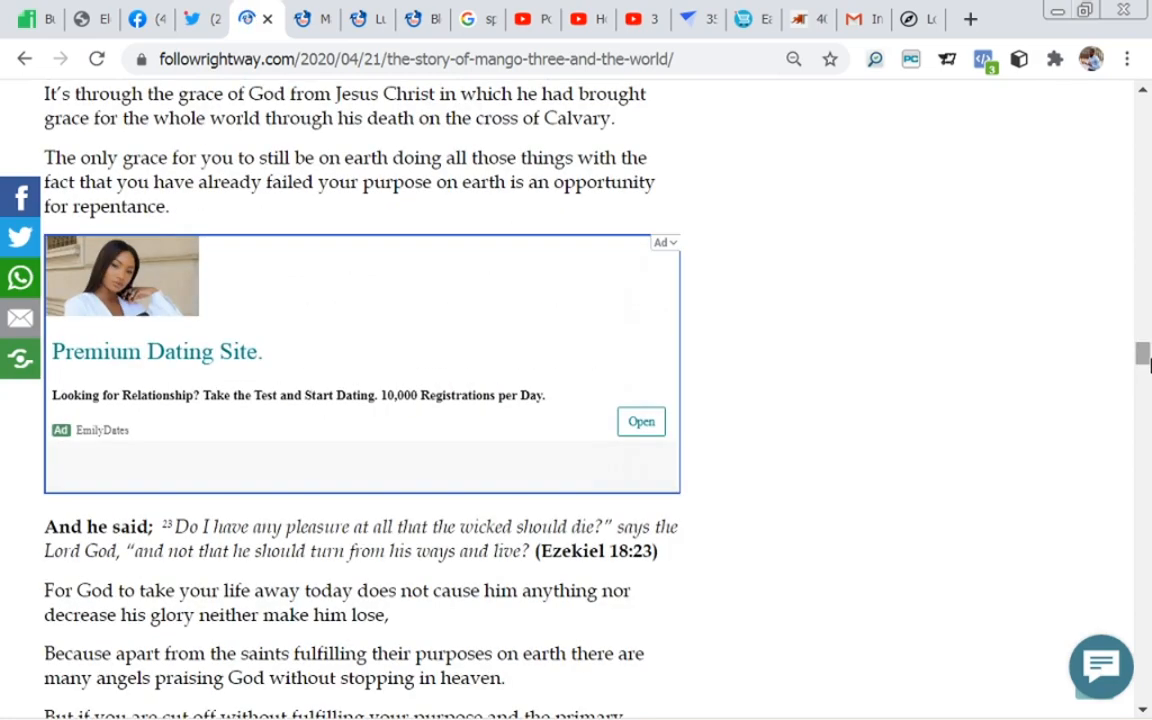
pyautogui.moveTo(1148, 365); pyautogui.dragTo(1148, 560)
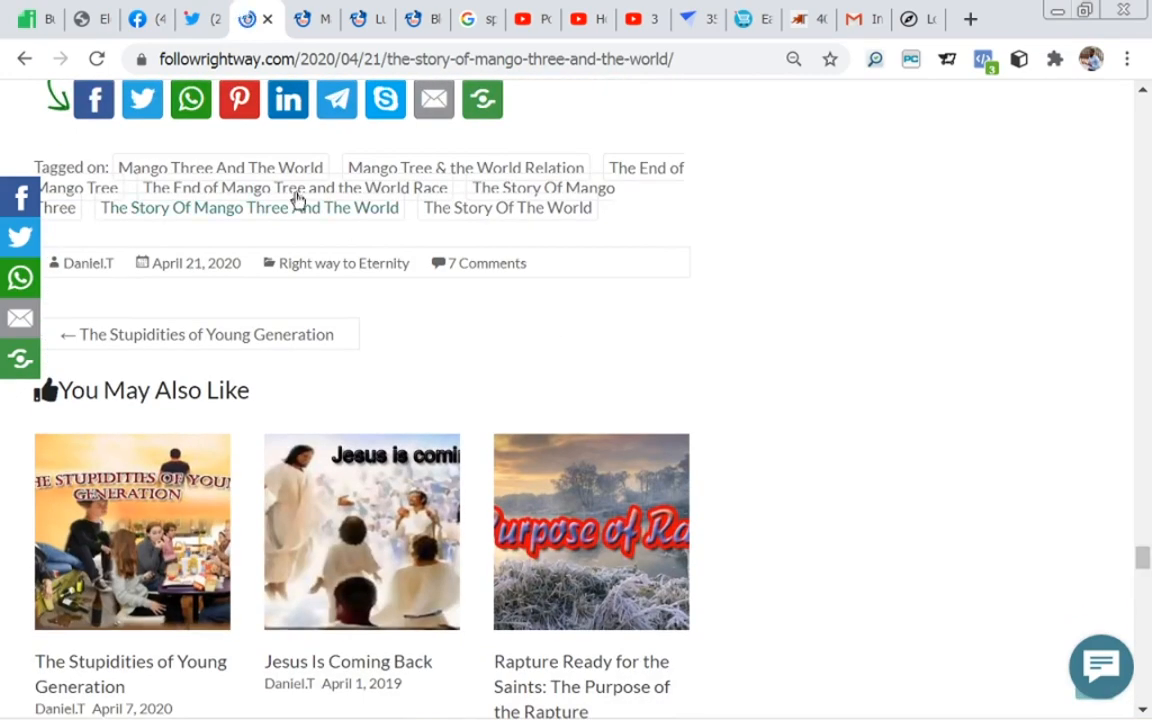
# Step: Switch back to the Gallery page in the Elementor editor and open the PORTFOLIO banner heading for editing
pyautogui.click(79, 22)
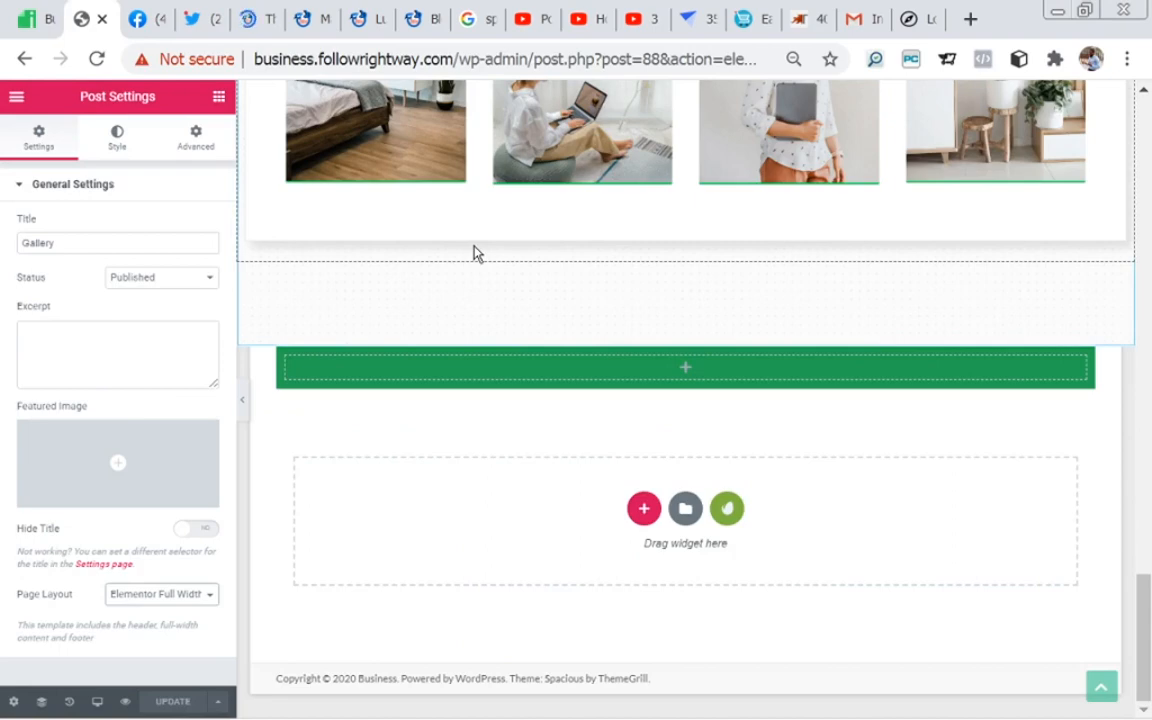
pyautogui.moveTo(1135, 573); pyautogui.dragTo(1145, 120)
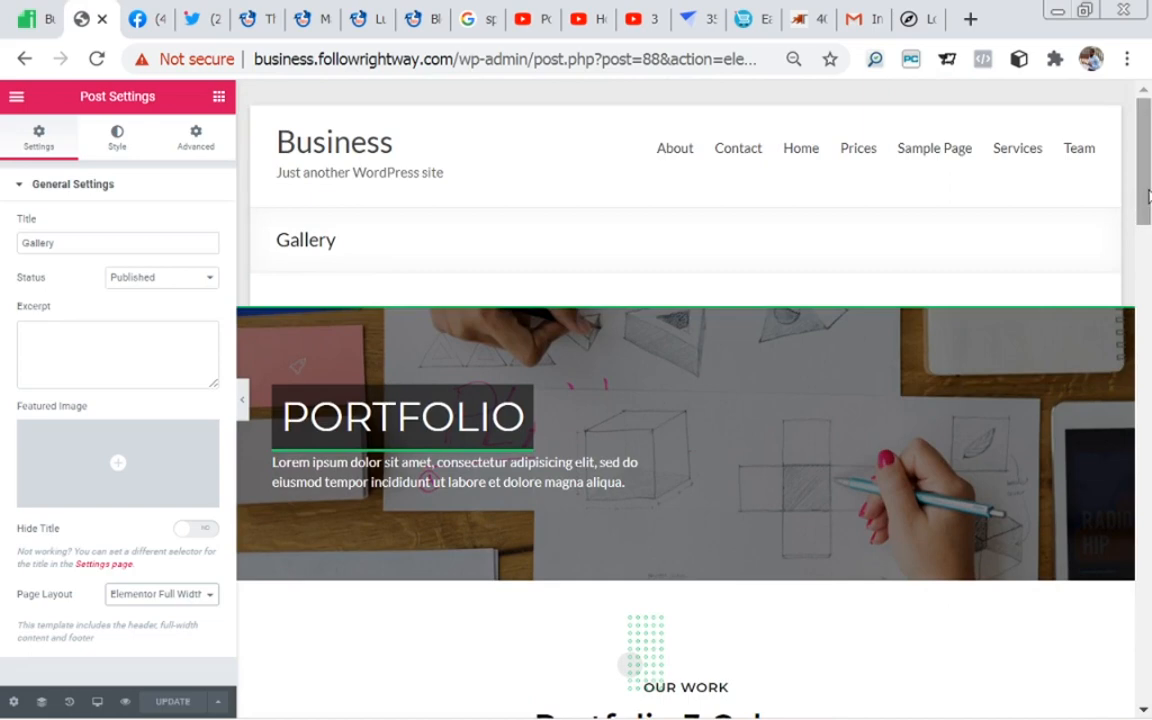
pyautogui.moveTo(1148, 196); pyautogui.dragTo(1148, 230)
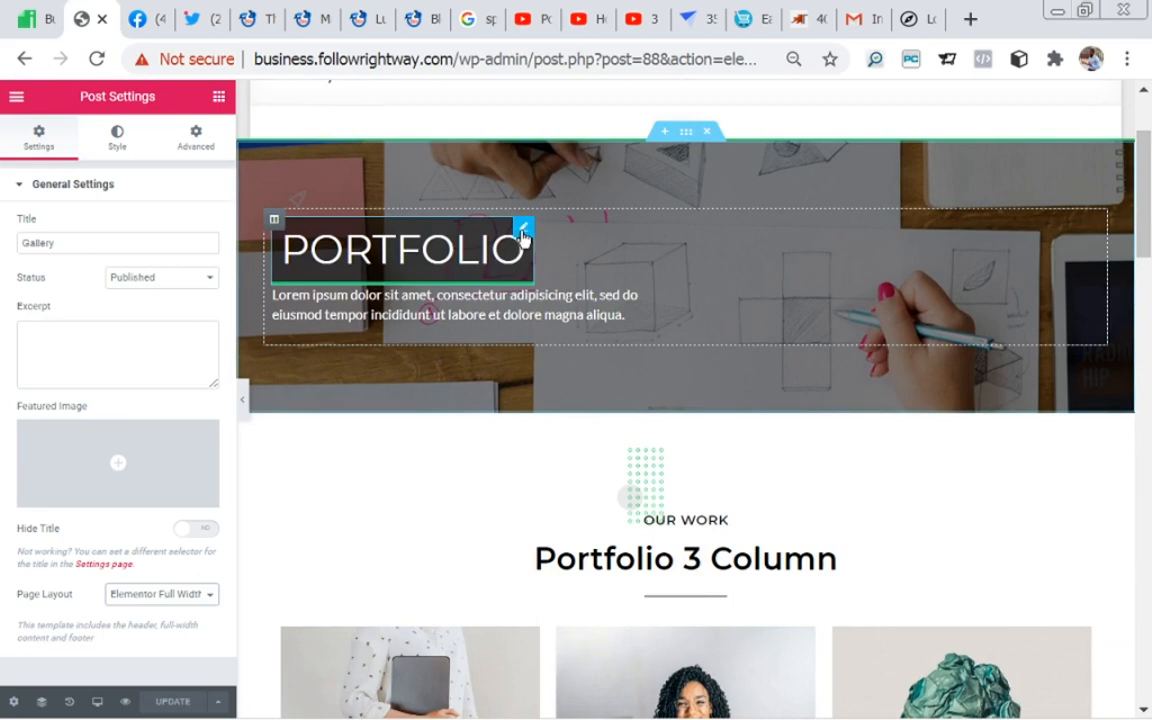
pyautogui.click(523, 231)
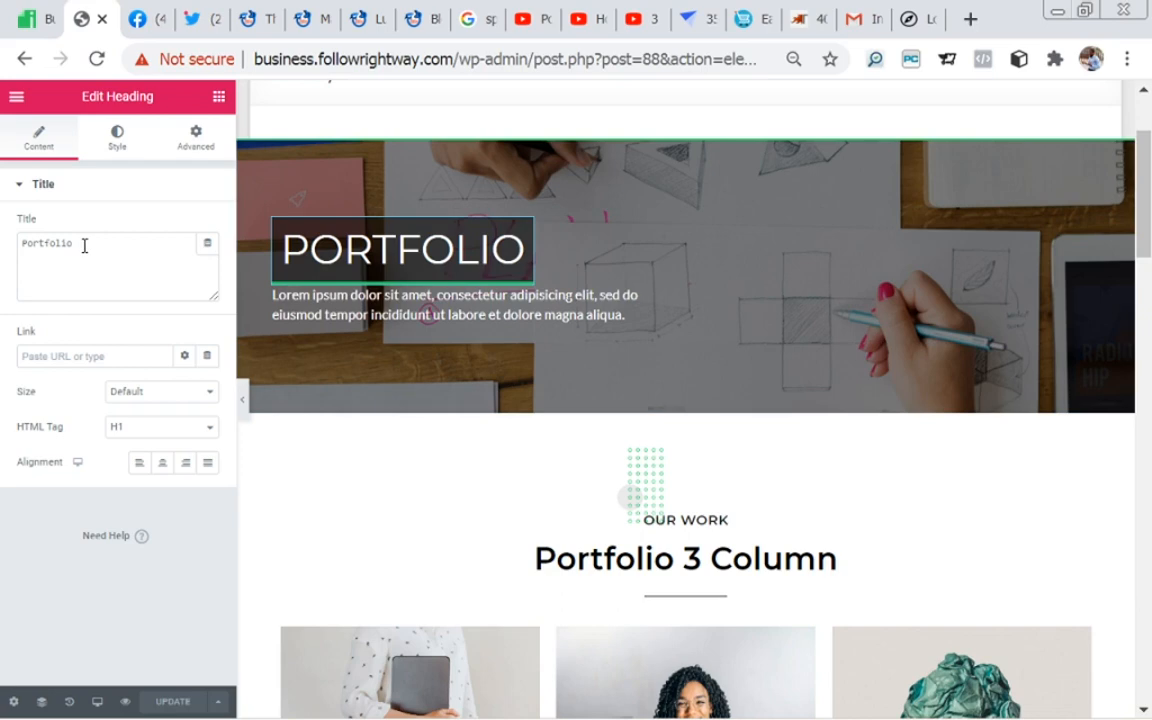
# Step: Try adding random characters after Portfolio in the heading's title and delete them again
pyautogui.moveTo(90, 242); pyautogui.dragTo(22, 241)
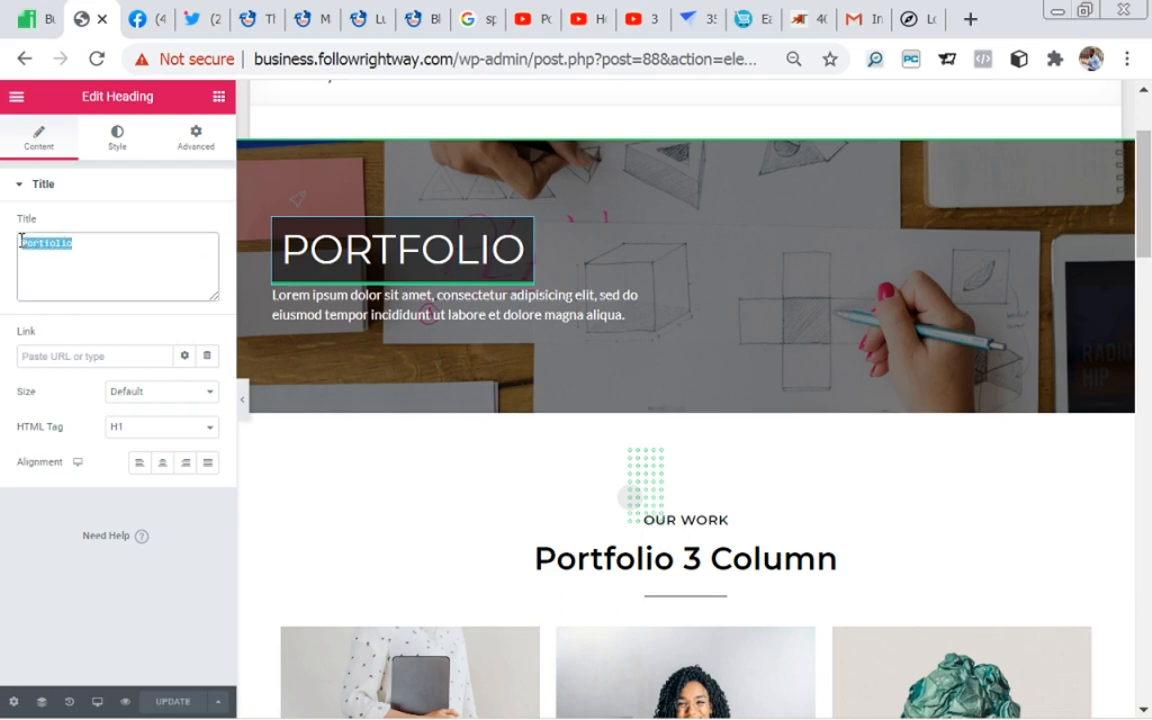
pyautogui.click(21, 242)
pyautogui.write('dbnjf')
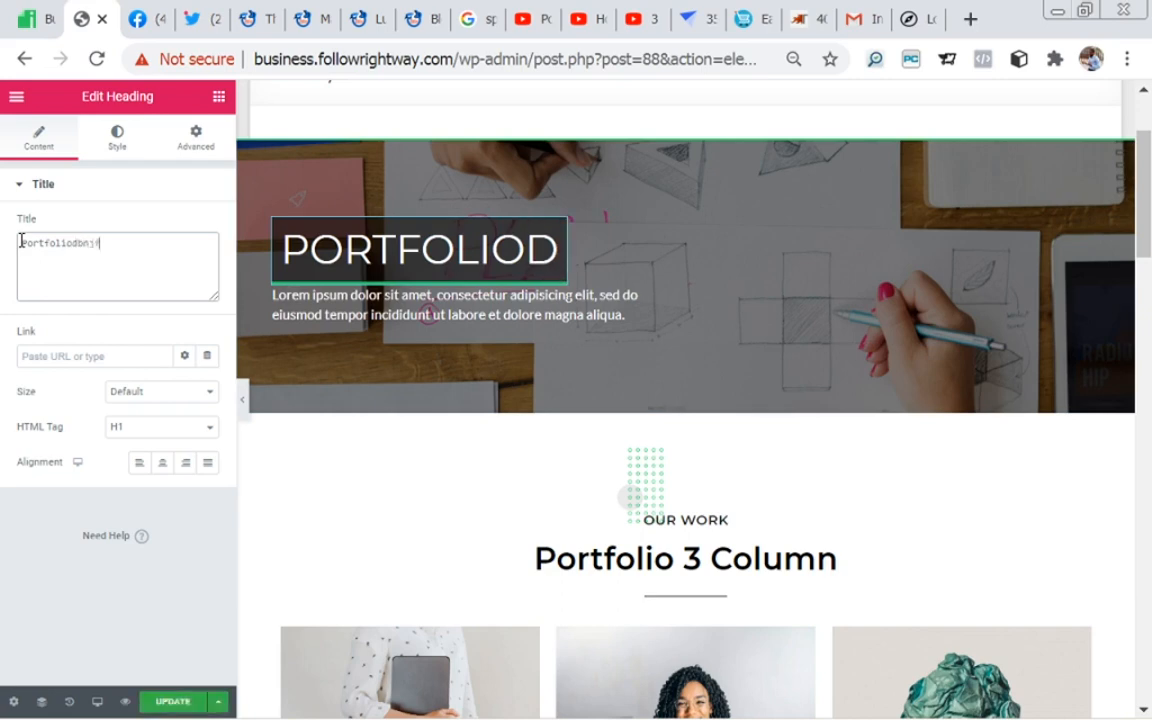
pyautogui.write('djhnjdchchc')
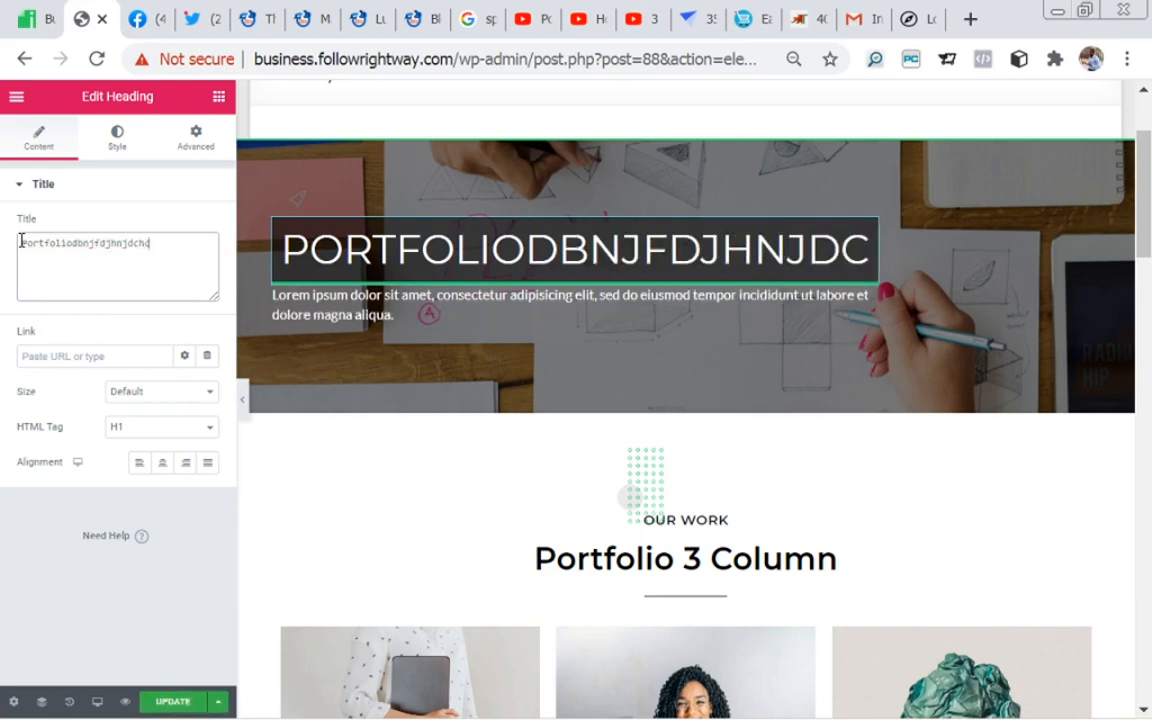
pyautogui.press('BackSpace')
pyautogui.press('BackSpace')
pyautogui.press('BackSpace')
pyautogui.press('BackSpace')
pyautogui.press('BackSpace')
pyautogui.press('BackSpace')
pyautogui.press('BackSpace')
pyautogui.press('BackSpace')
pyautogui.press('BackSpace')
pyautogui.press('BackSpace')
pyautogui.press('BackSpace')
pyautogui.press('BackSpace')
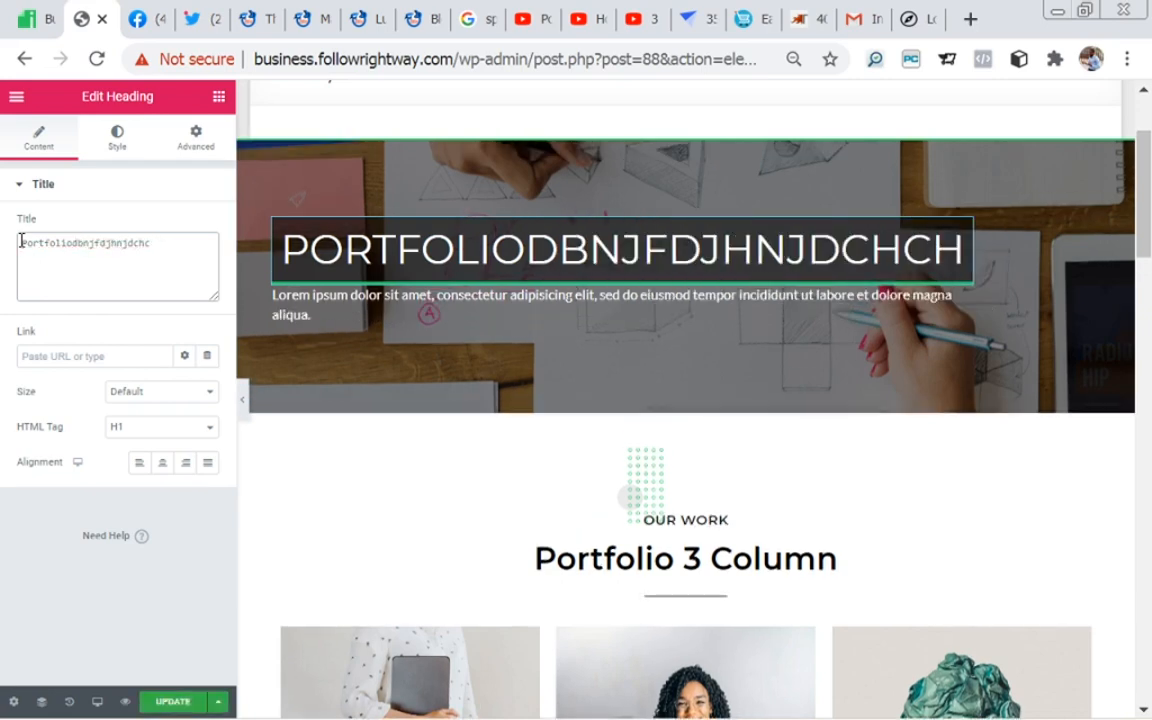
pyautogui.press('BackSpace')
pyautogui.press('BackSpace')
pyautogui.press('BackSpace')
pyautogui.press('BackSpace')
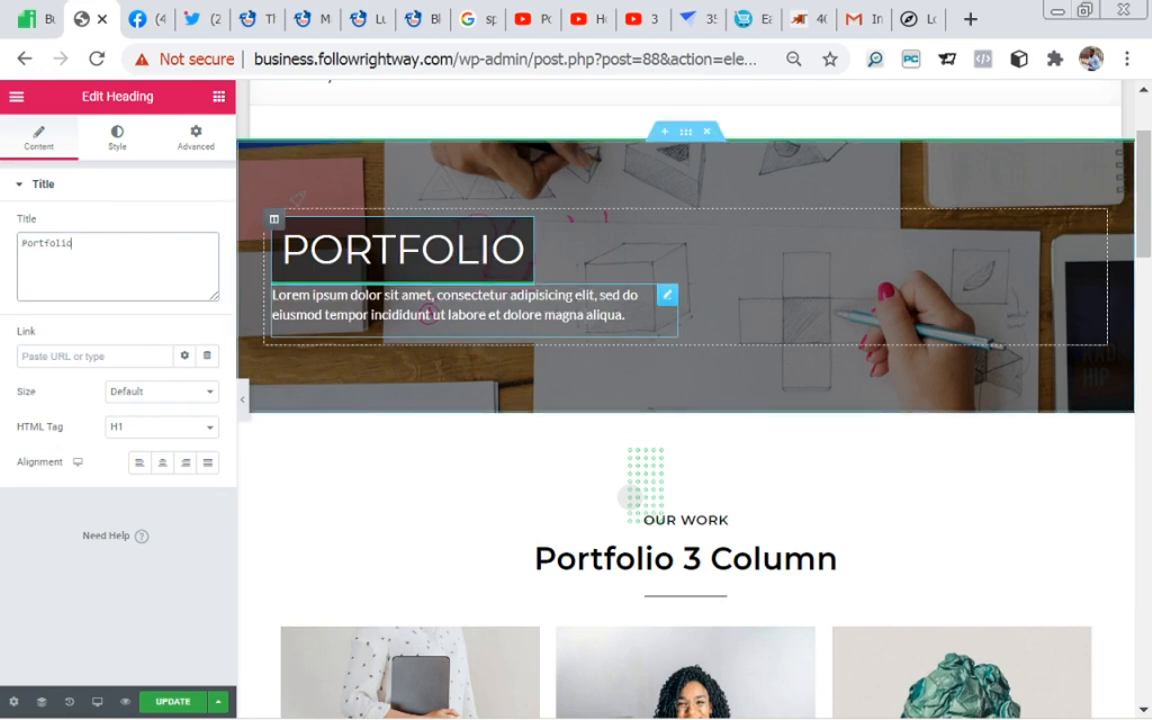
# Step: View the banner paragraph's text settings and the banner section's layout and background style settings
pyautogui.click(668, 300)
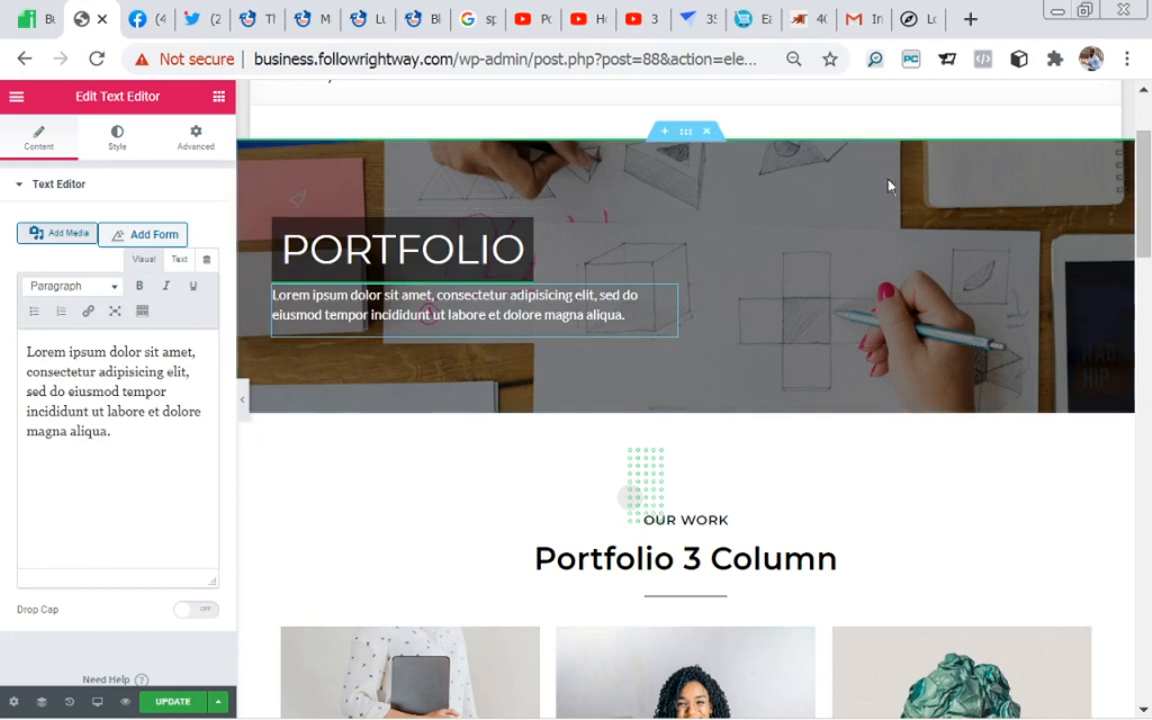
pyautogui.click(686, 141)
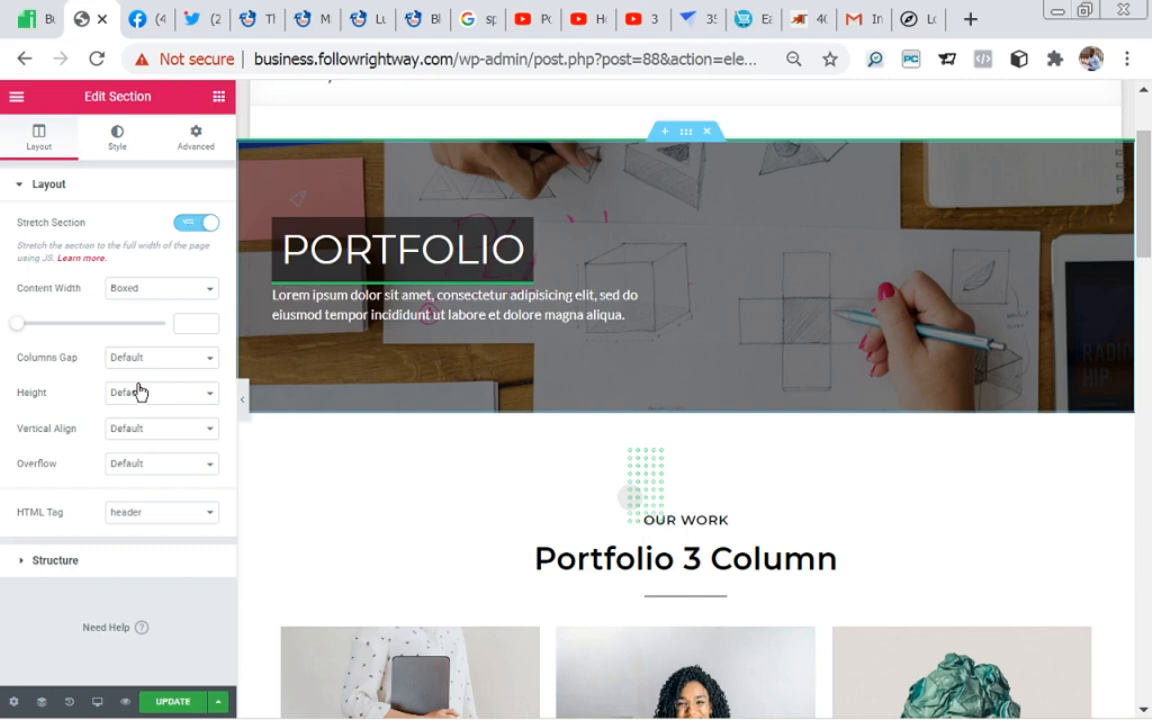
pyautogui.click(118, 143)
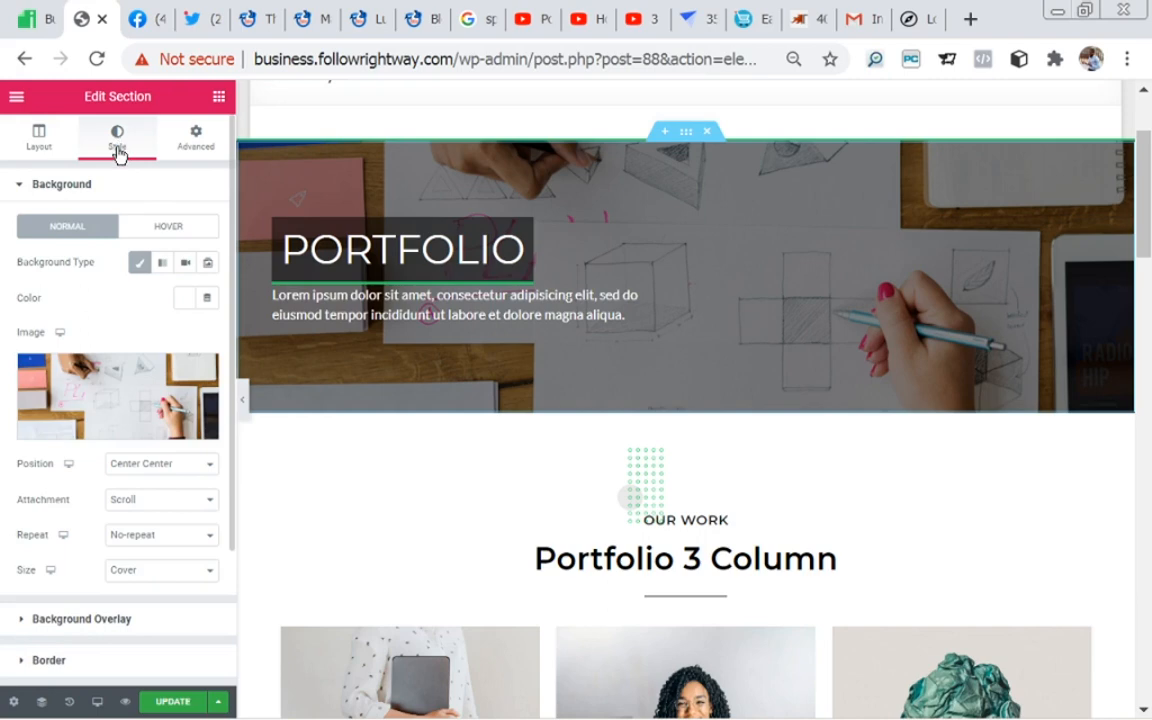
pyautogui.moveTo(157, 393)
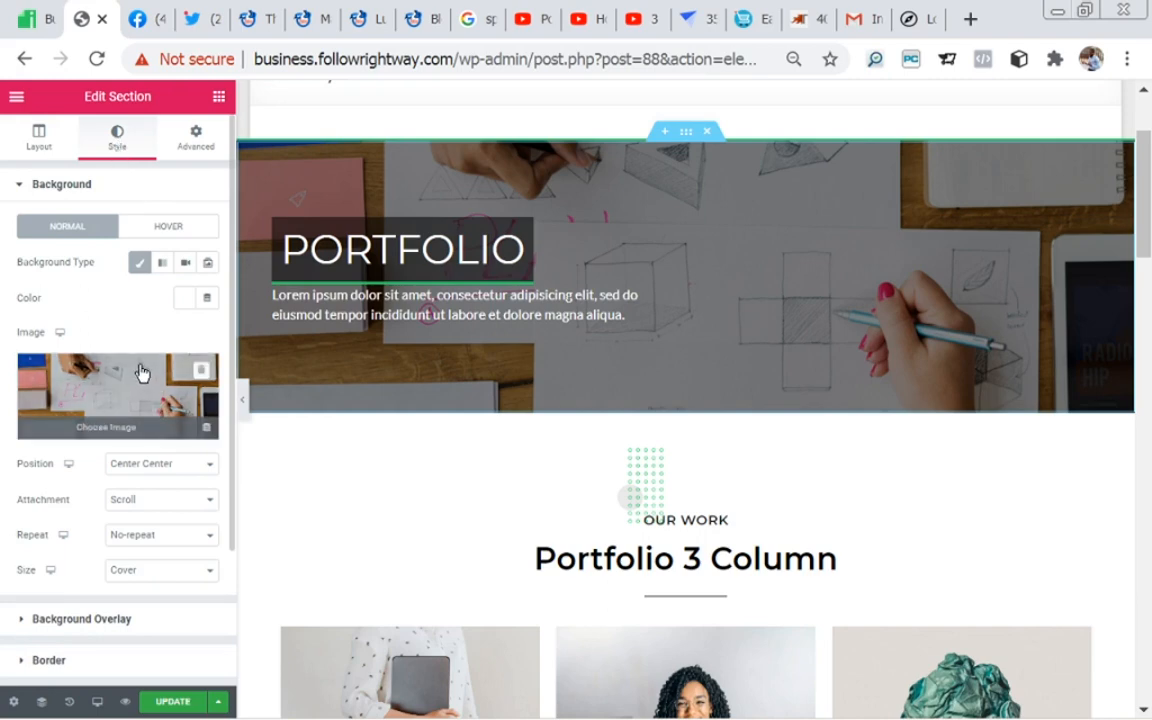
# Step: Turn the banner section's Classic background off and on again, and view its background color choices
pyautogui.click(143, 264)
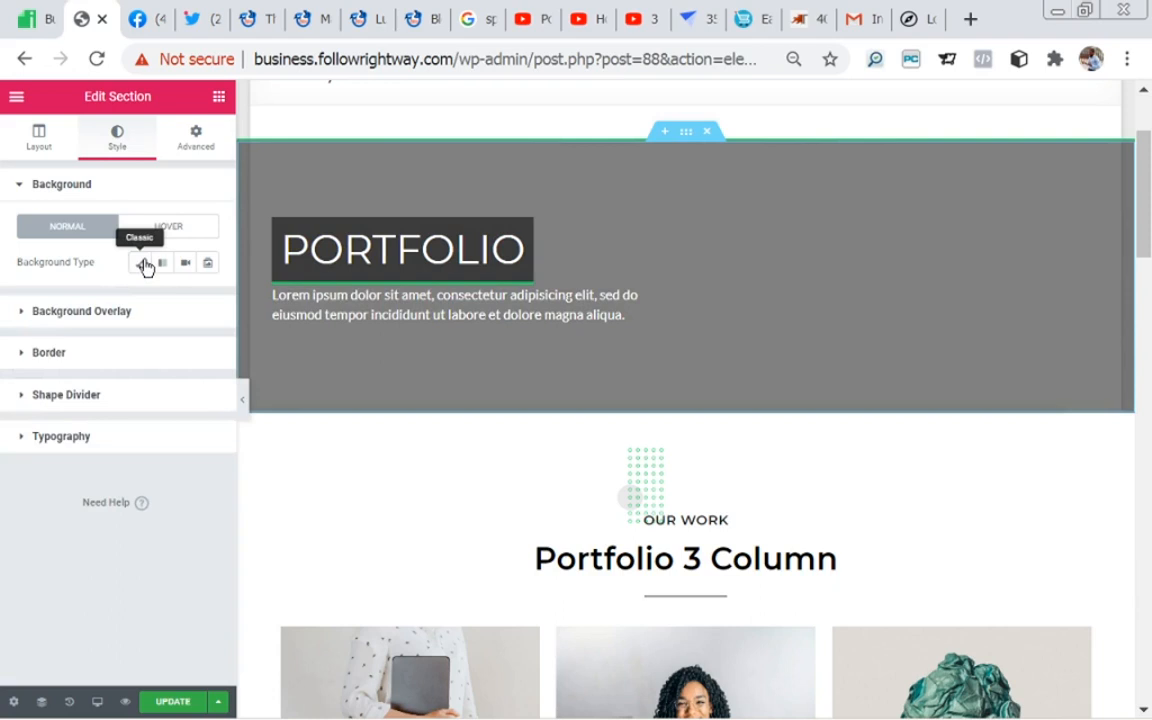
pyautogui.click(143, 264)
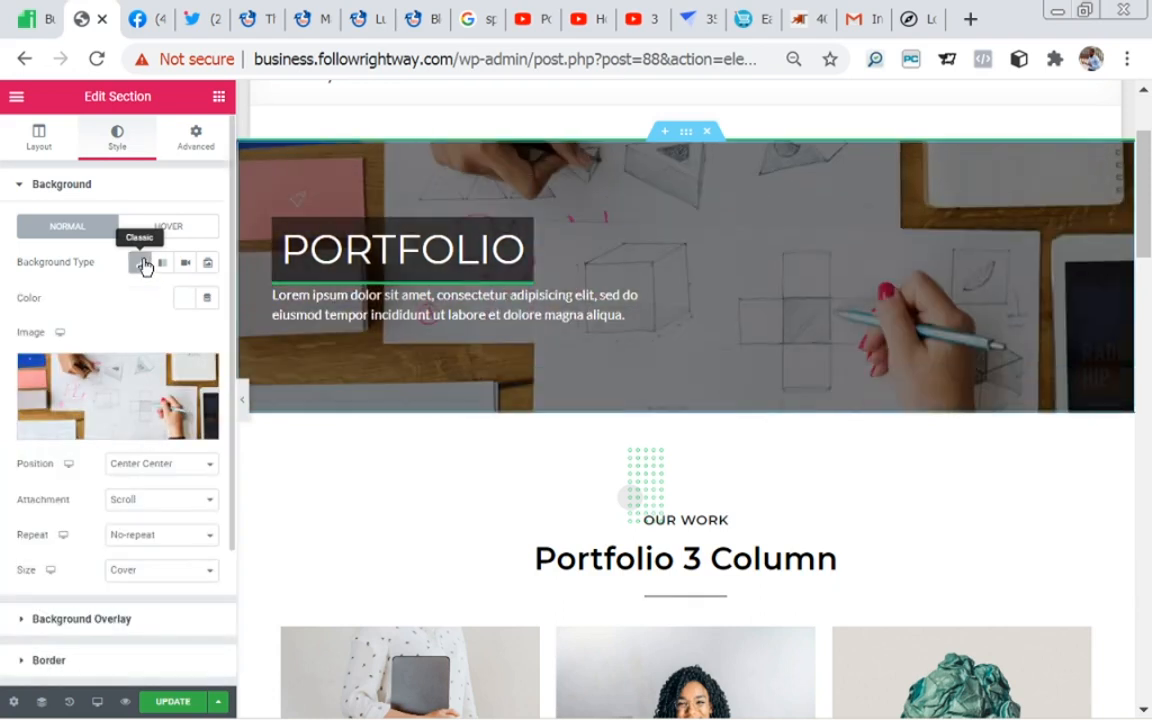
pyautogui.click(185, 303)
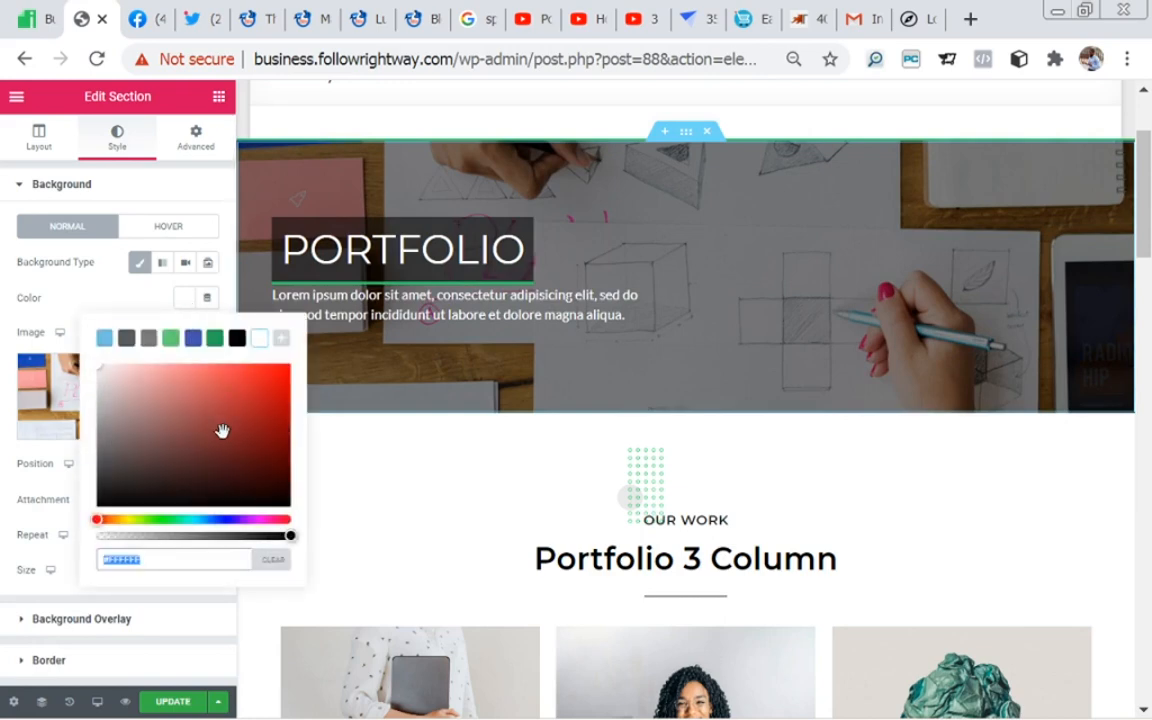
pyautogui.click(137, 295)
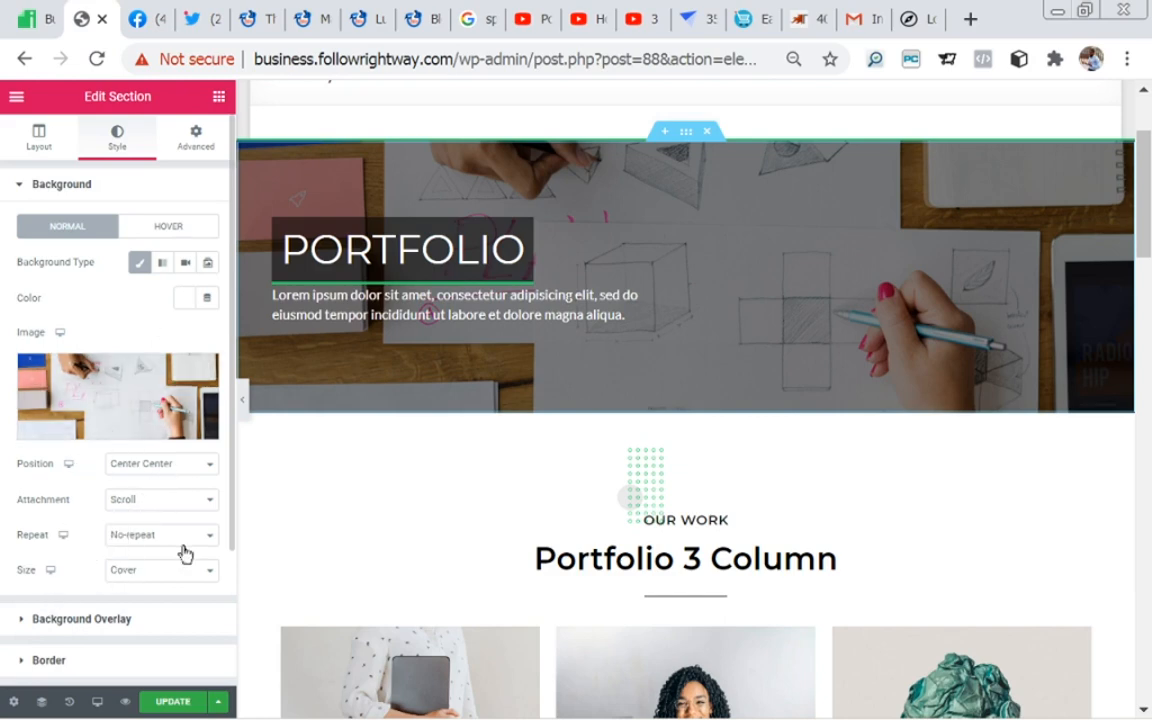
# Step: Review the banner section's remaining style groups from Background Overlay down to Typography
pyautogui.moveTo(231, 517); pyautogui.dragTo(234, 617)
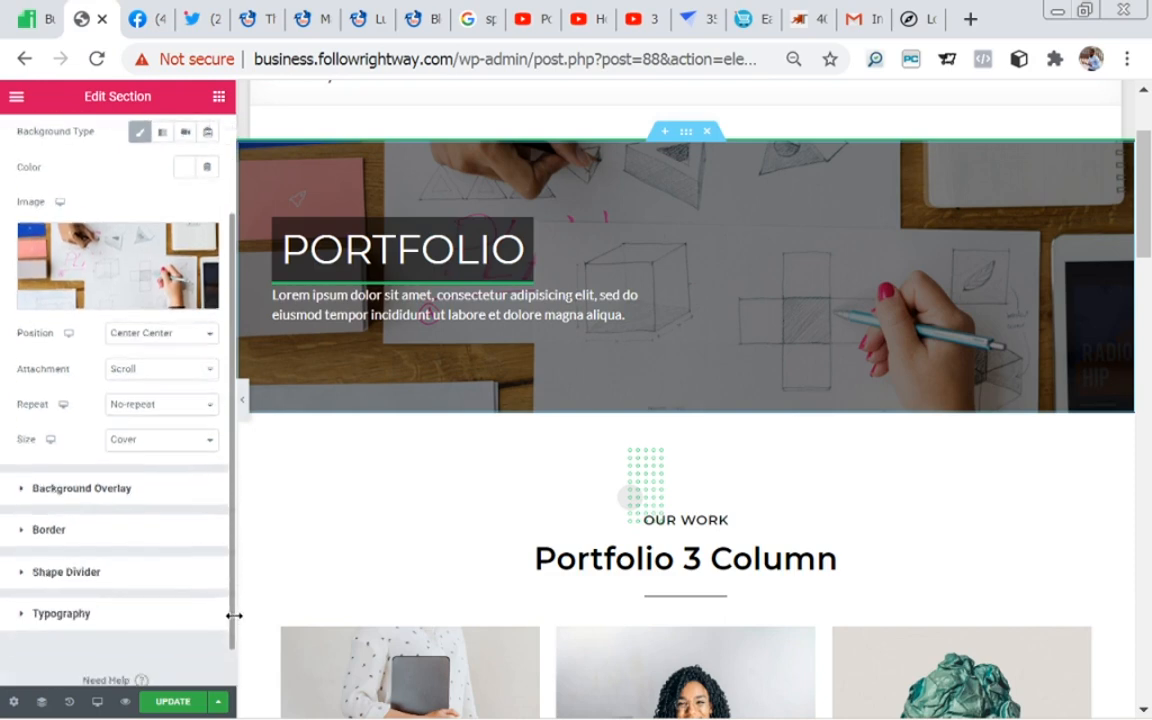
pyautogui.moveTo(234, 617); pyautogui.dragTo(245, 570)
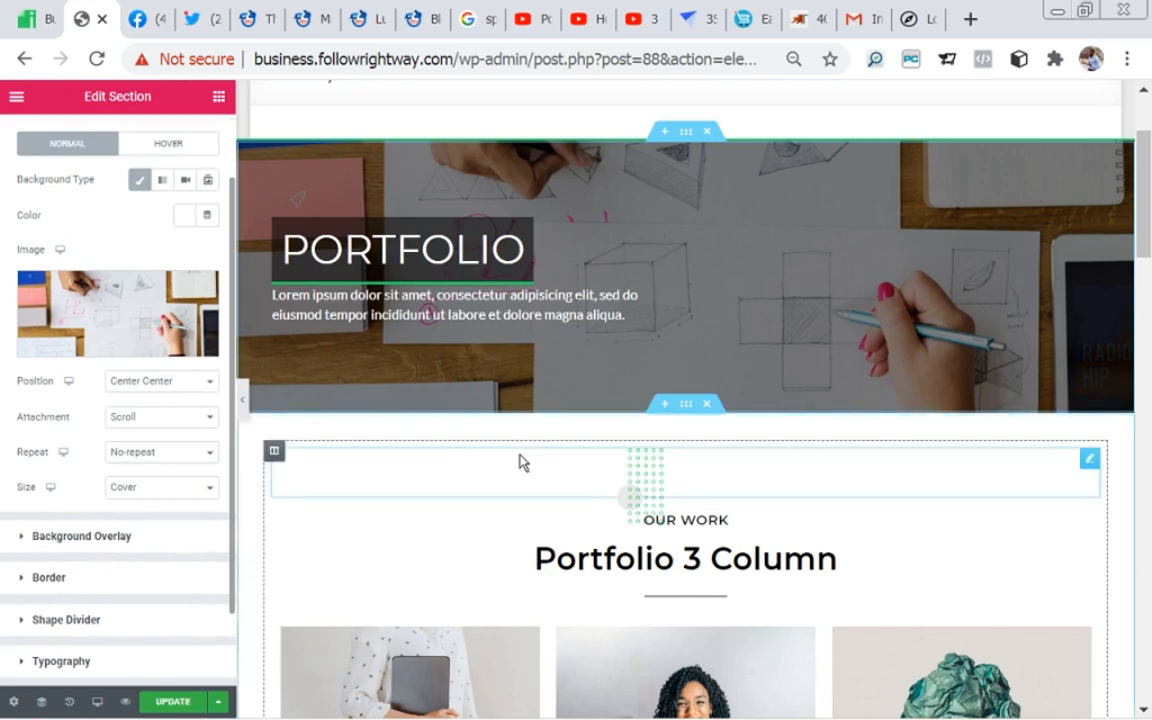
pyautogui.scroll(1, 218, 239)
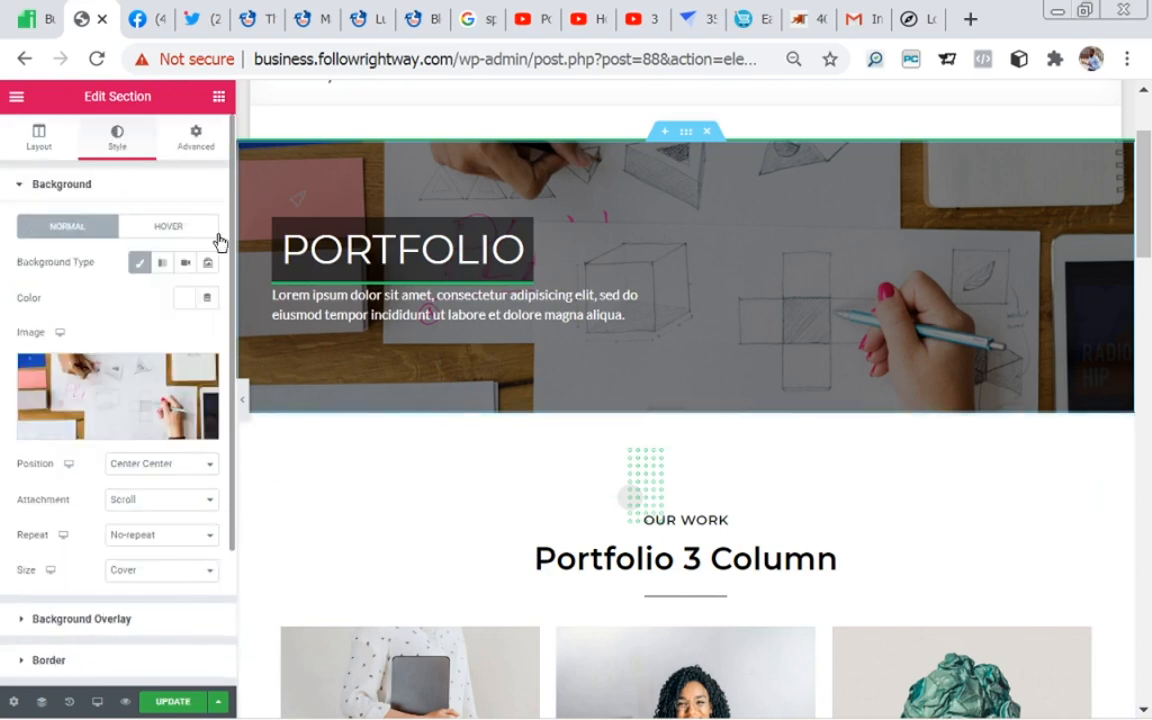
# Step: Set the banner section's right padding to 3 em and its top padding to 7 em, trying larger top values up to 11
pyautogui.click(196, 140)
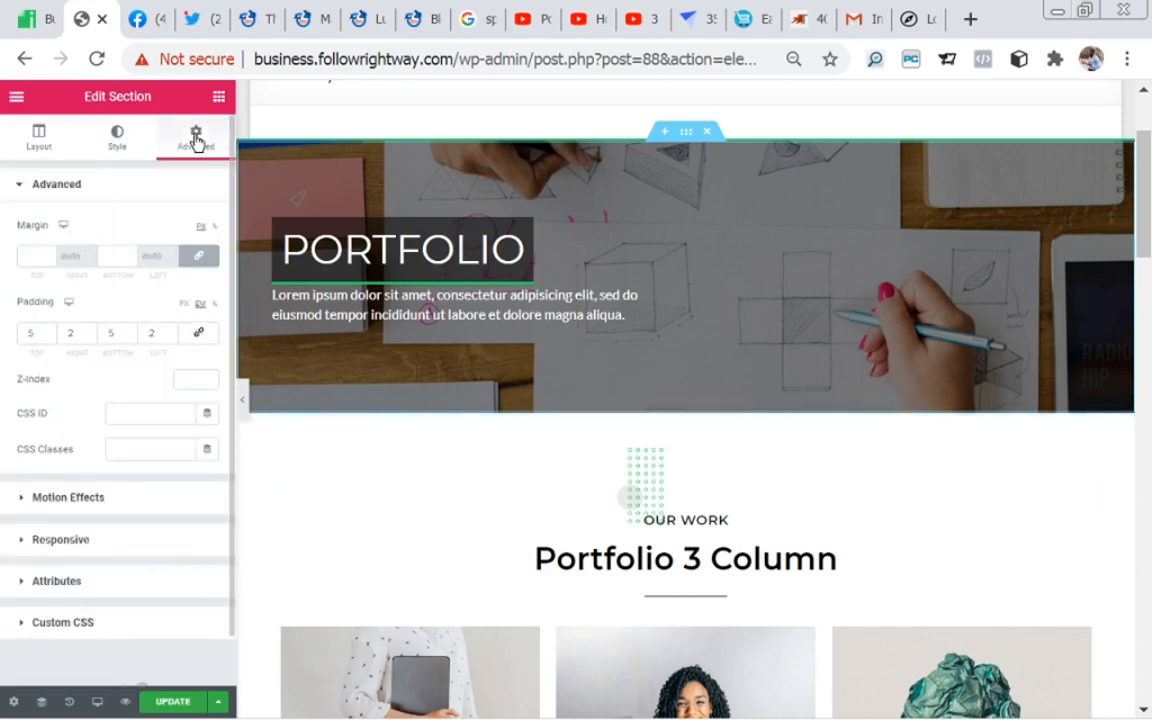
pyautogui.doubleClick(91, 330)
pyautogui.click(90, 329)
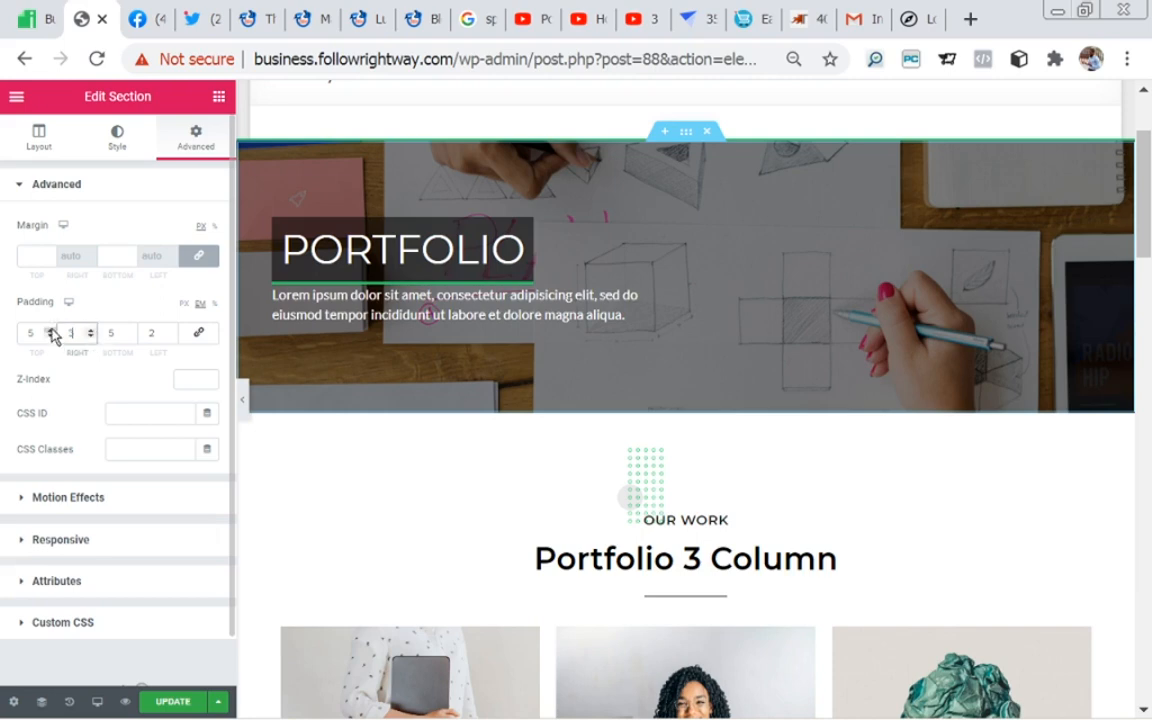
pyautogui.click(51, 330)
pyautogui.click(51, 330)
pyautogui.click(51, 330)
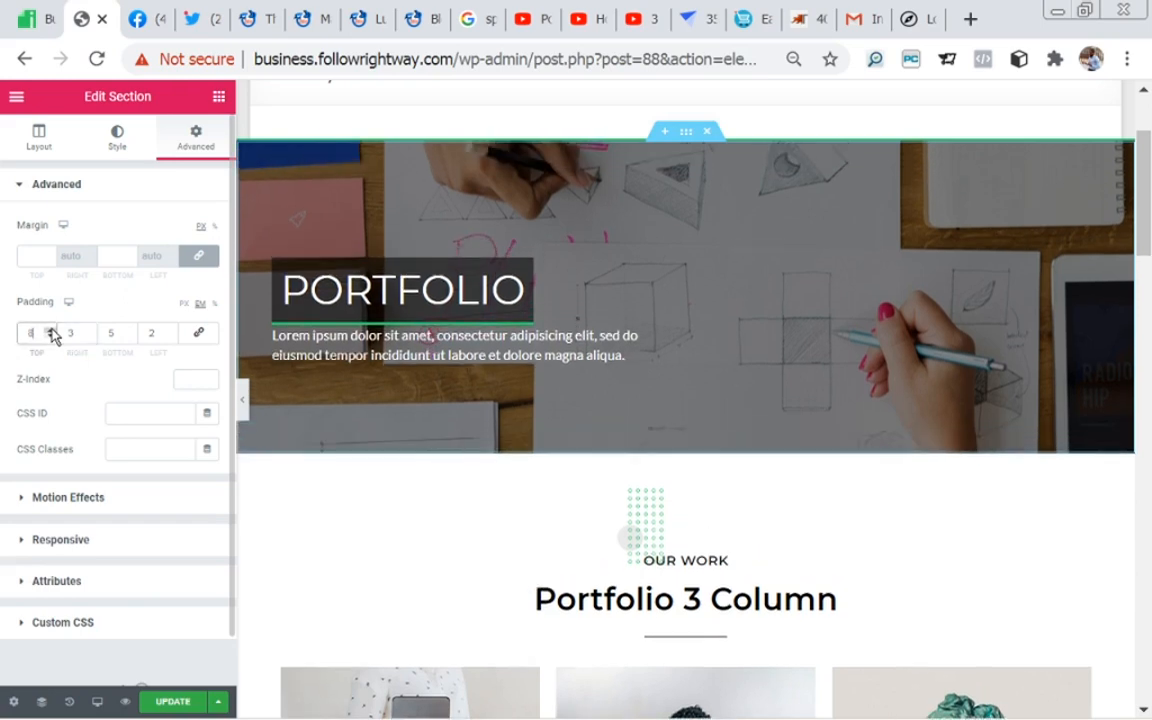
pyautogui.click(51, 330)
pyautogui.click(51, 330)
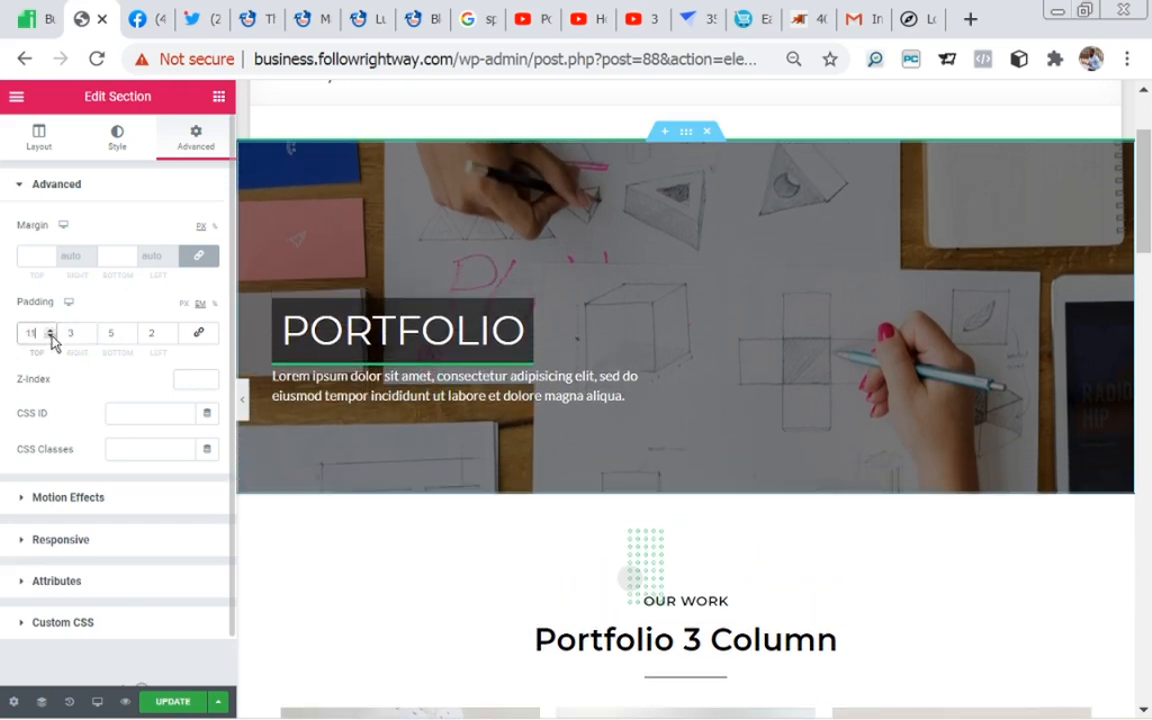
pyautogui.click(51, 337)
pyautogui.click(51, 337)
pyautogui.click(51, 337)
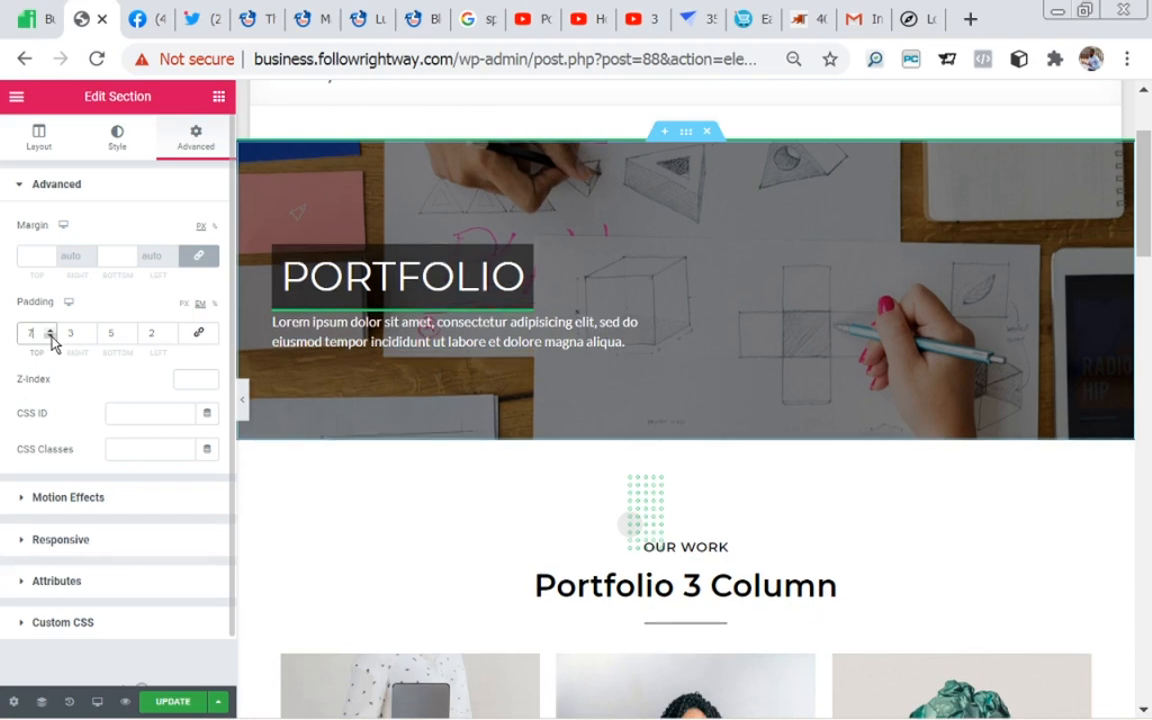
pyautogui.click(51, 337)
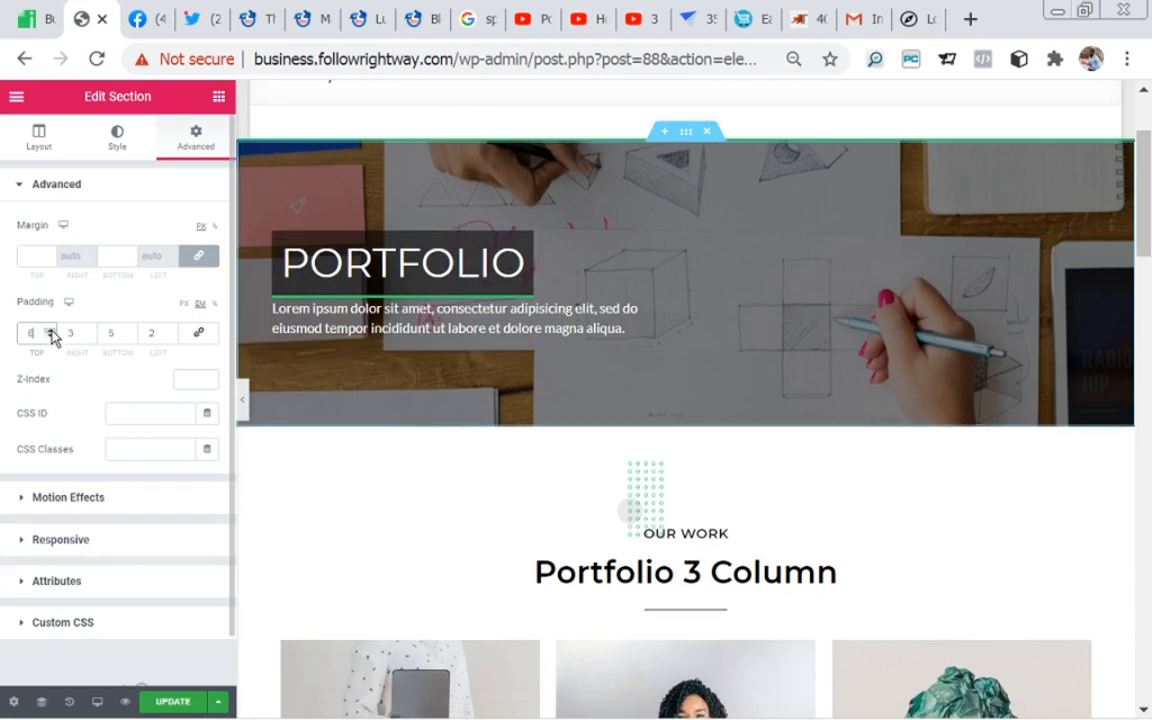
pyautogui.click(50, 330)
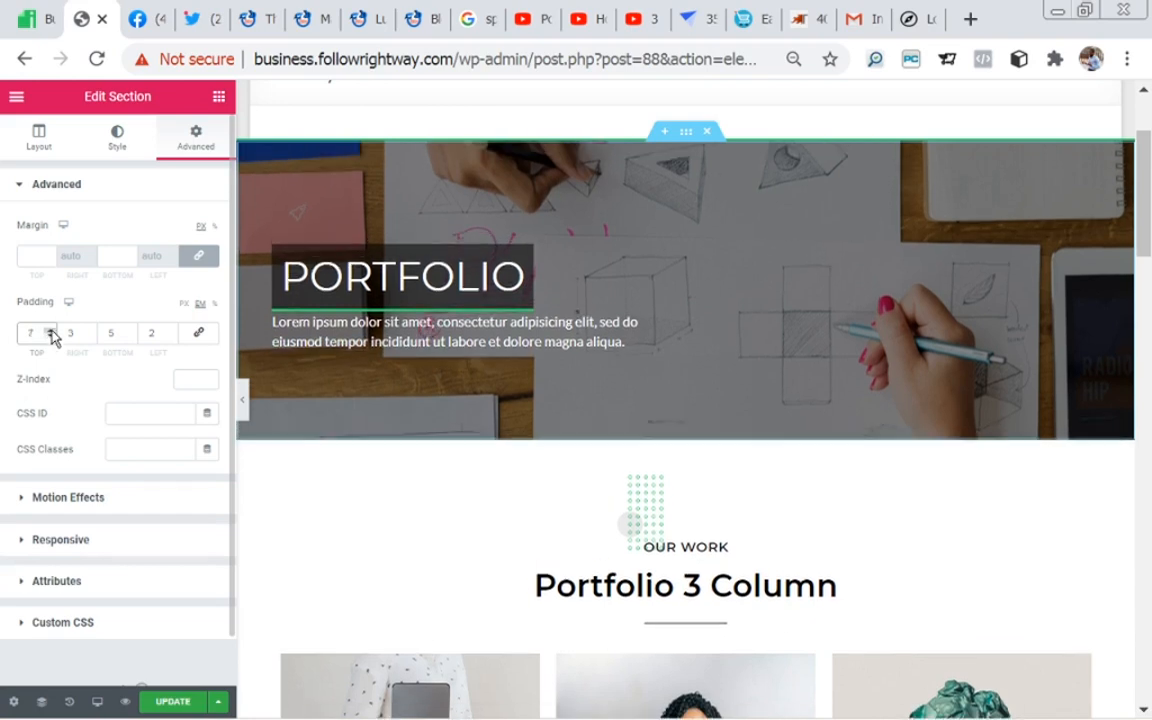
# Step: Link the banner section's padding values so all four sides are 7 em, and unlink them again
pyautogui.click(199, 334)
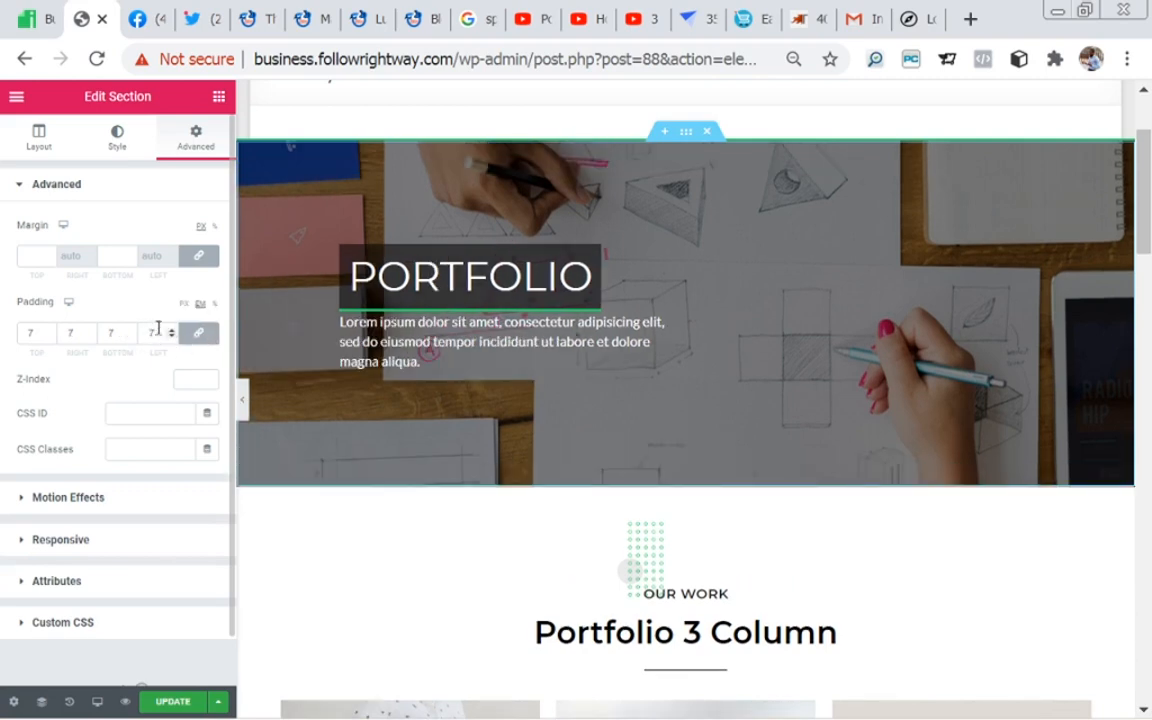
pyautogui.click(172, 331)
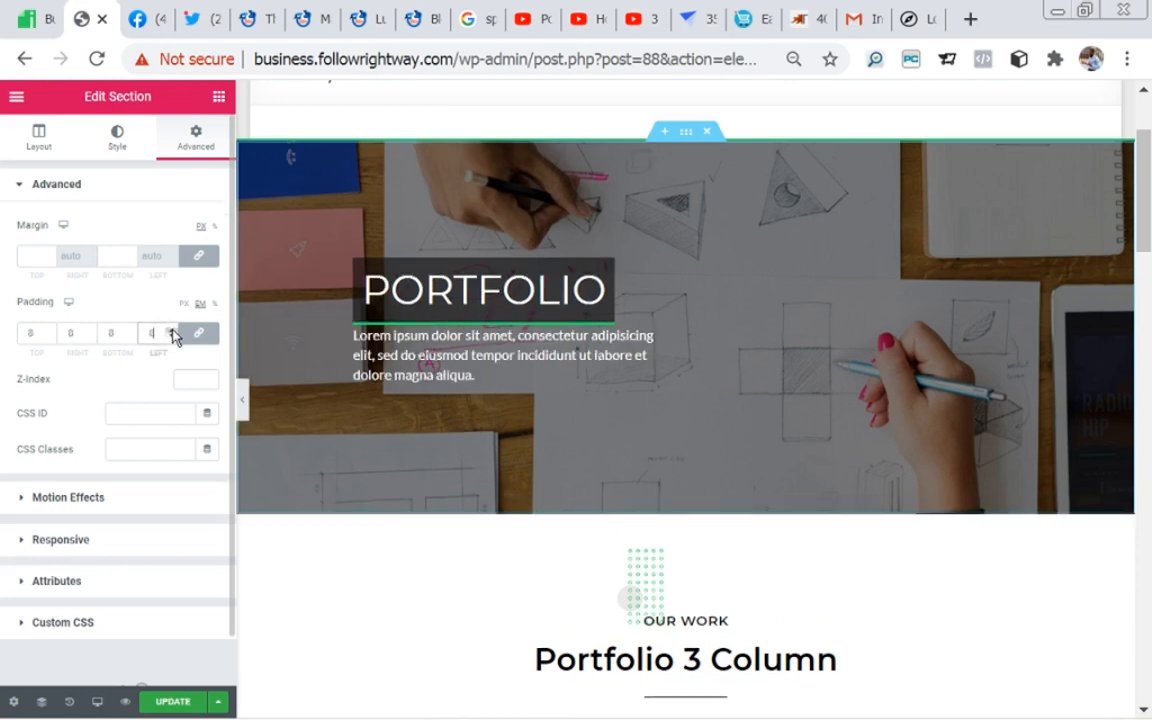
pyautogui.click(172, 338)
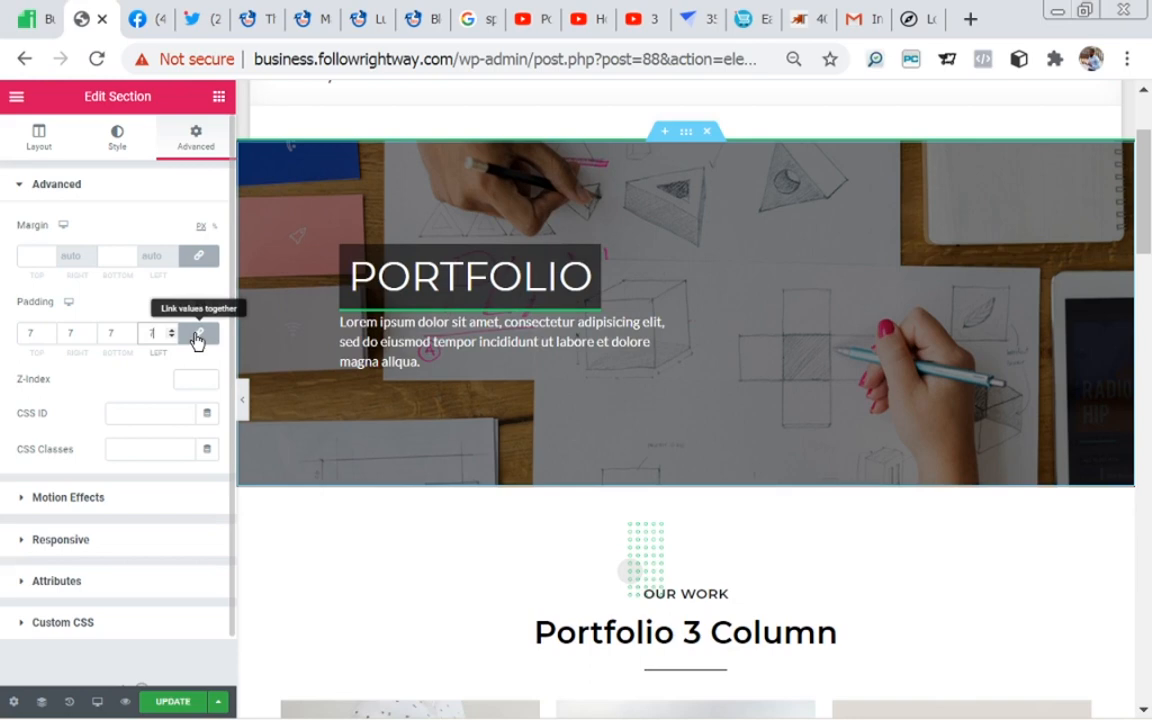
pyautogui.click(197, 338)
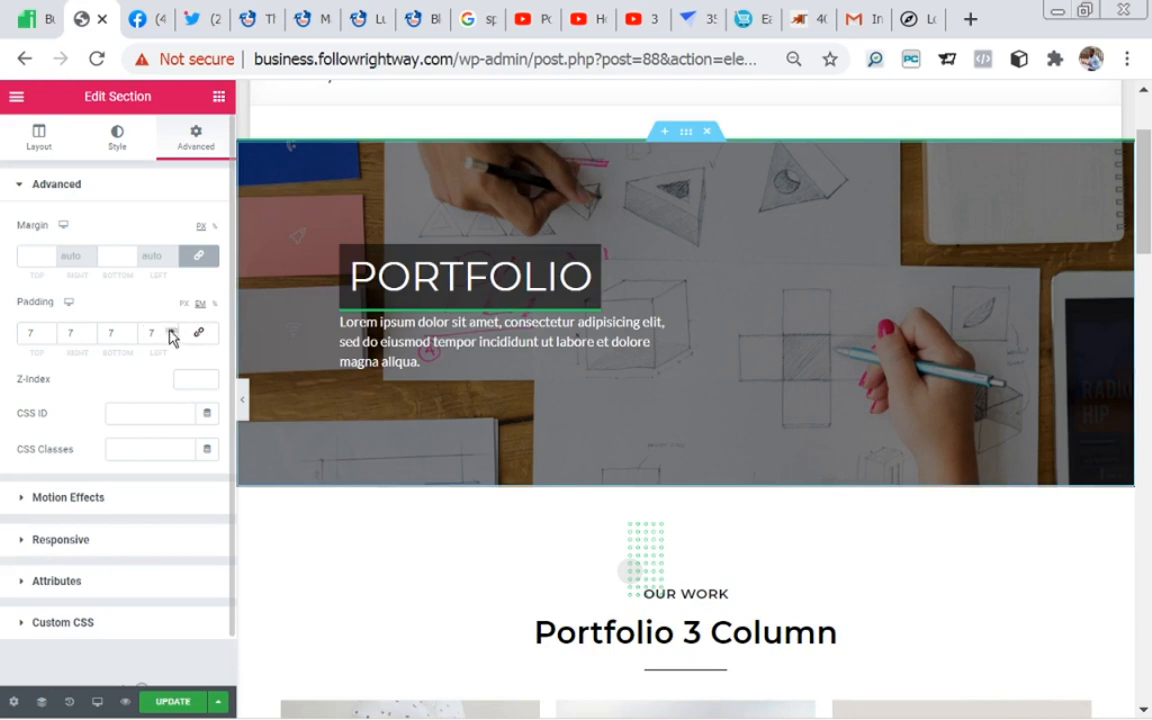
pyautogui.click(170, 331)
pyautogui.click(172, 340)
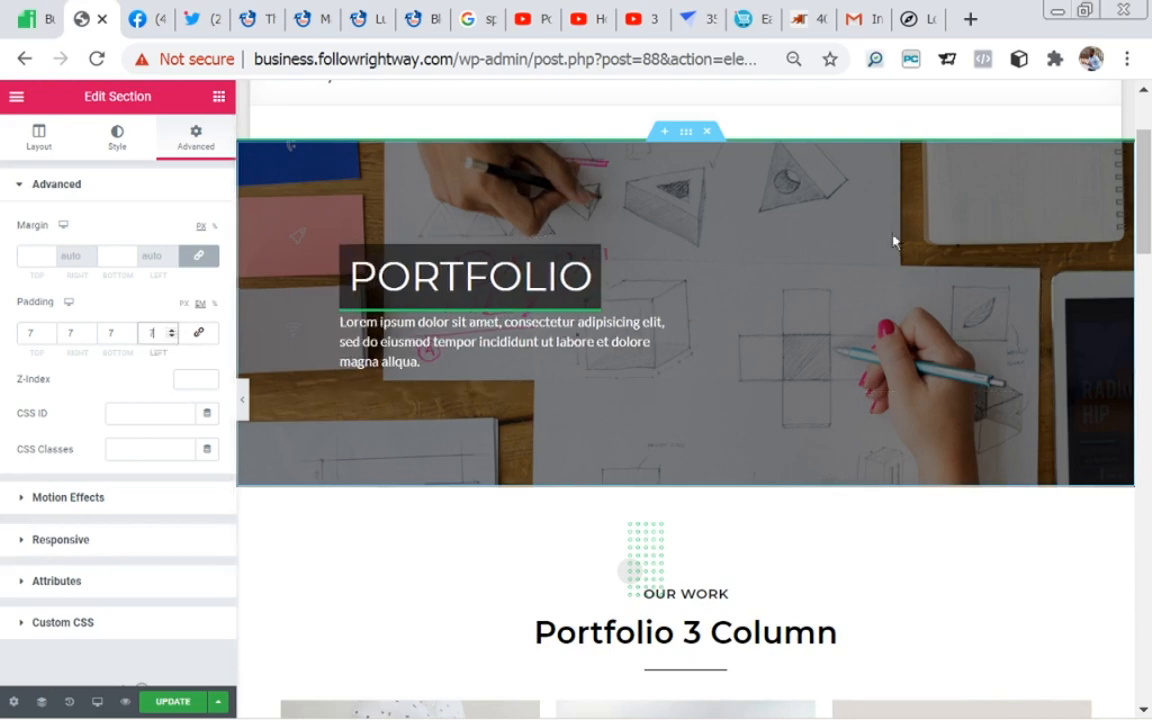
# Step: Open the OUR WORK heading above the three-column portfolio and view its content settings, including the empty link field
pyautogui.moveTo(1144, 213); pyautogui.dragTo(1150, 300)
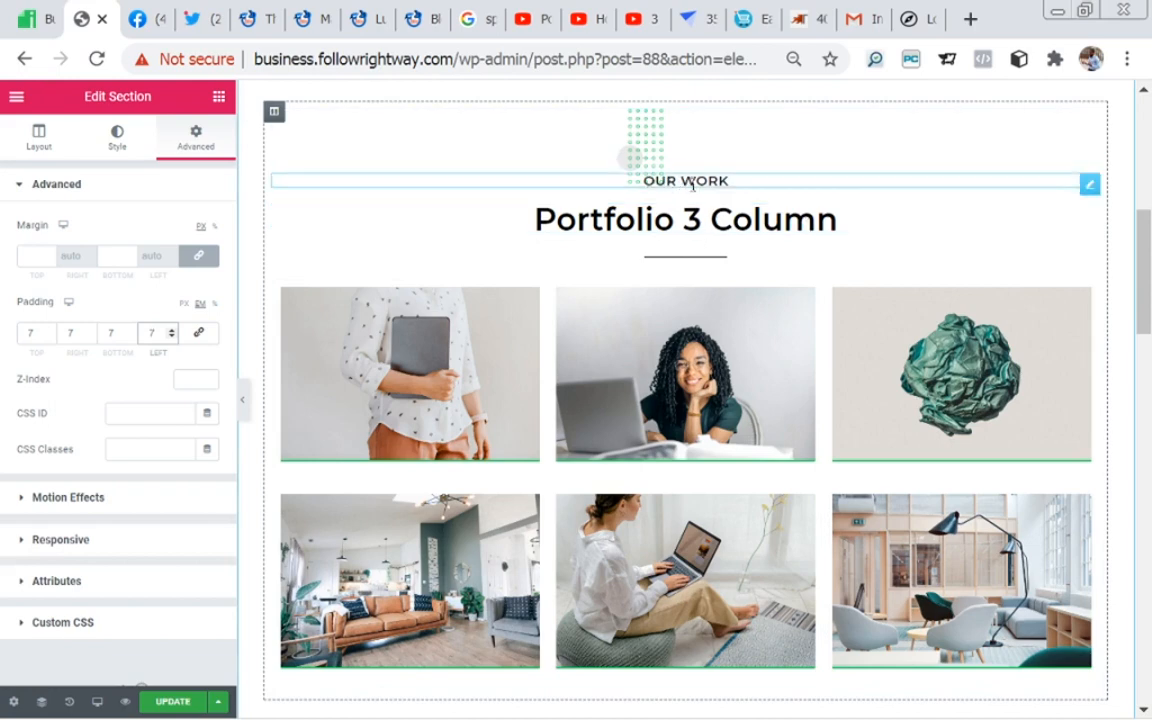
pyautogui.click(1090, 187)
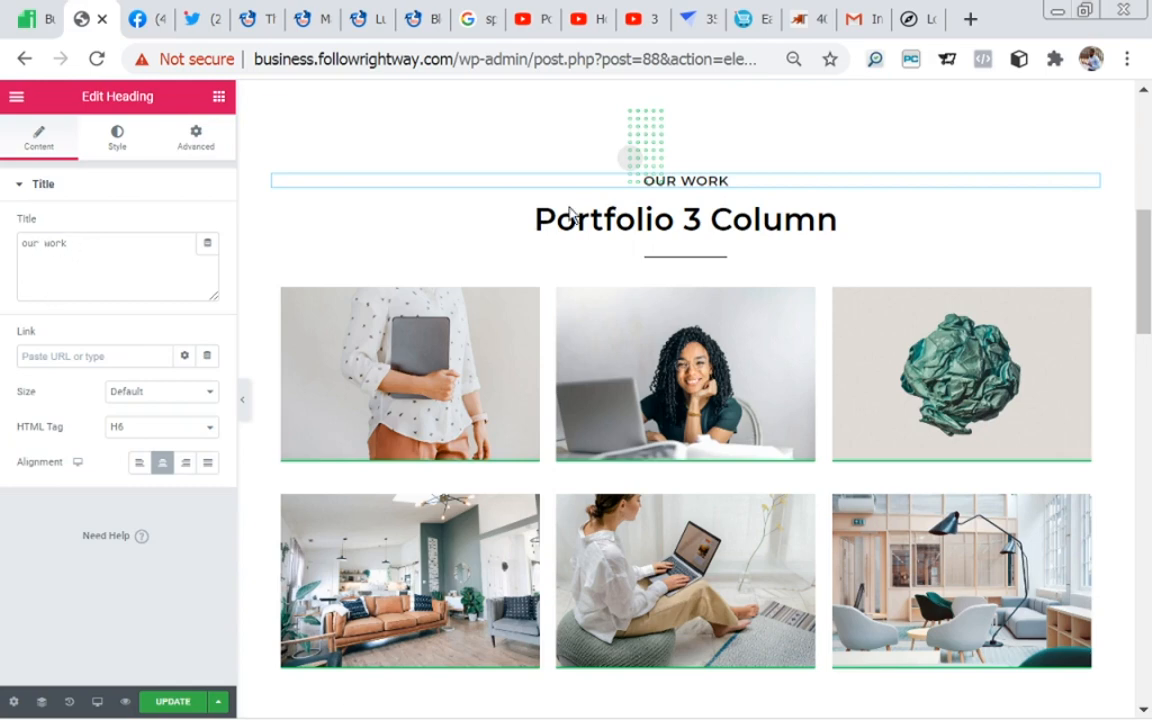
pyautogui.click(76, 356)
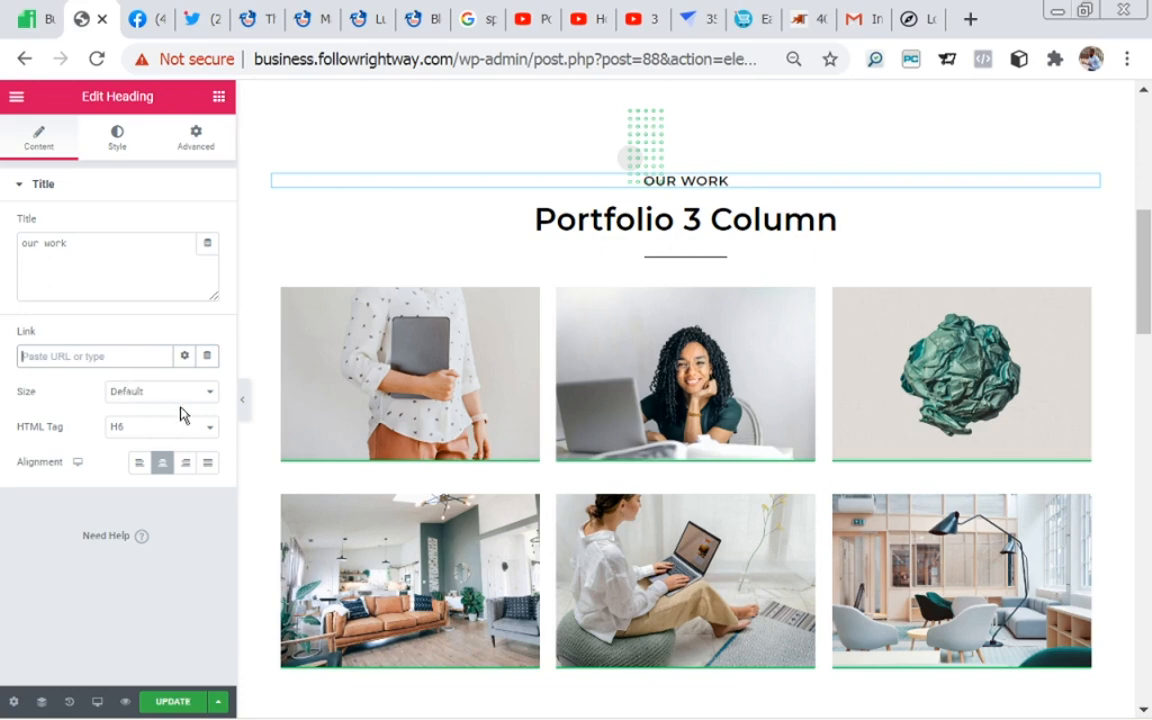
# Step: Review the OUR WORK heading's size choices, its text shadow and typography settings, and its advanced margin and padding settings
pyautogui.click(210, 398)
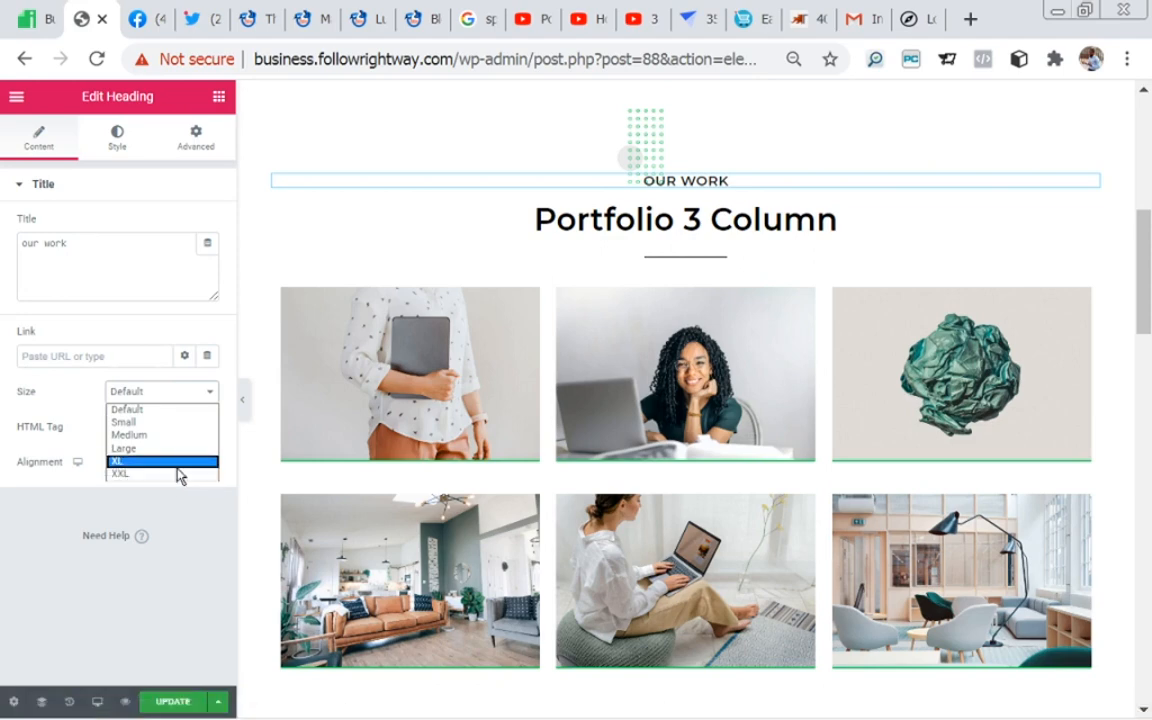
pyautogui.click(141, 333)
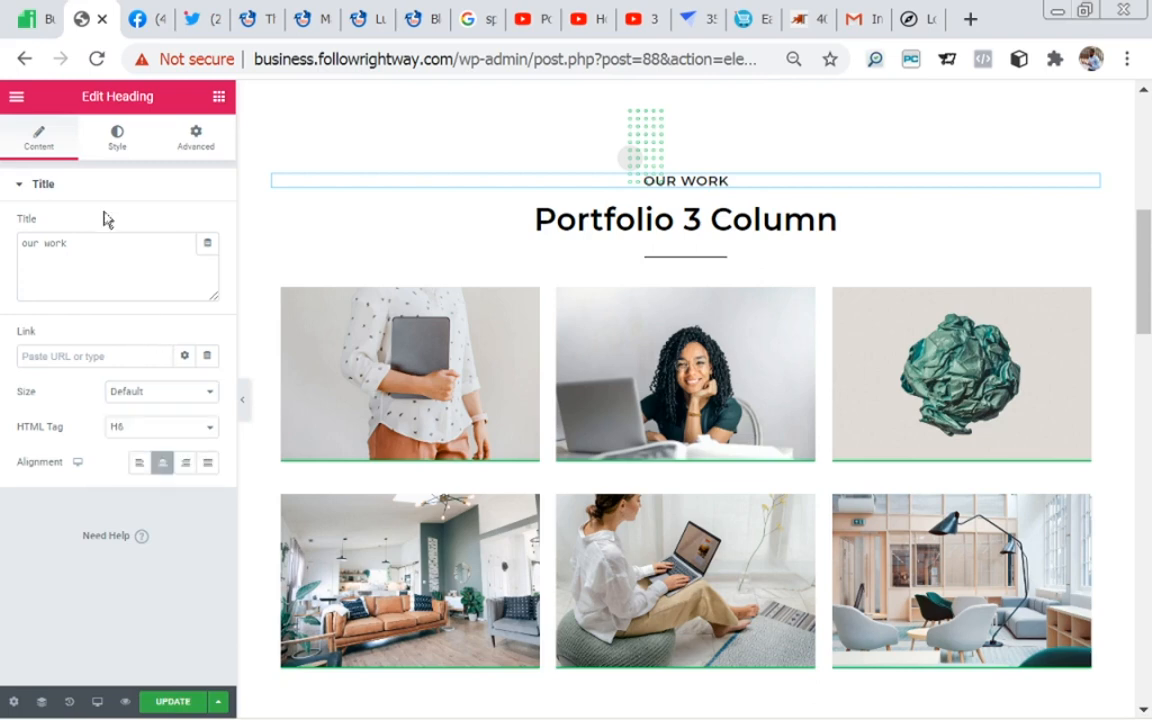
pyautogui.click(117, 140)
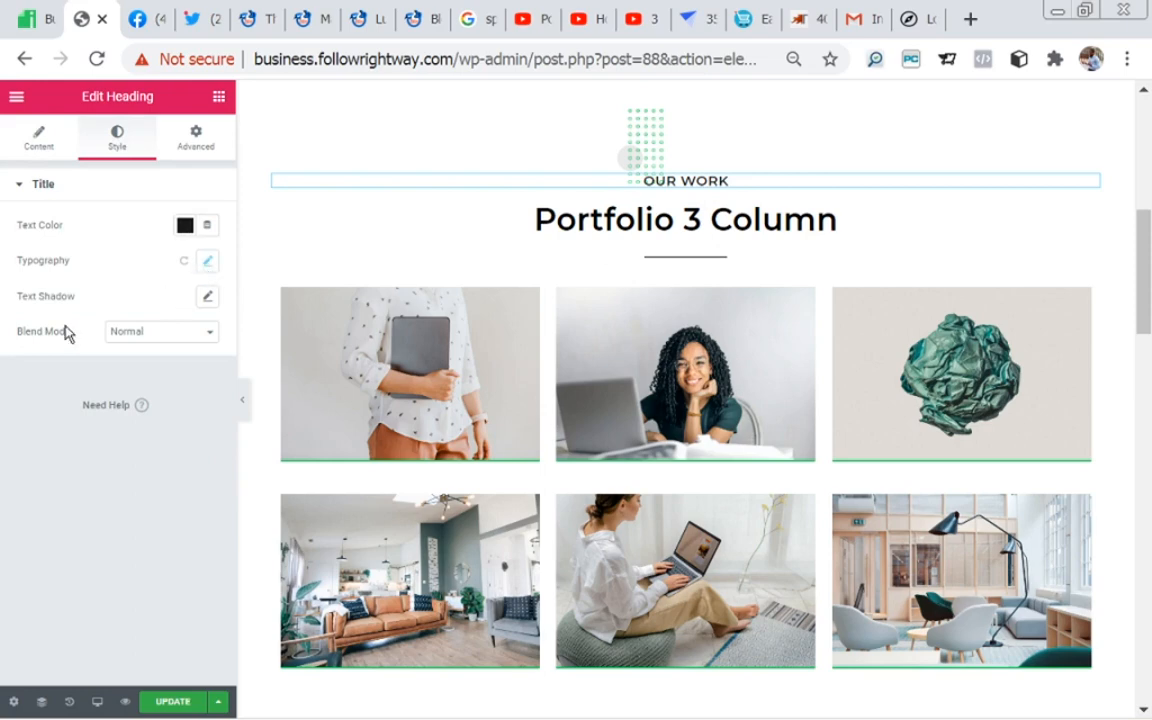
pyautogui.click(207, 299)
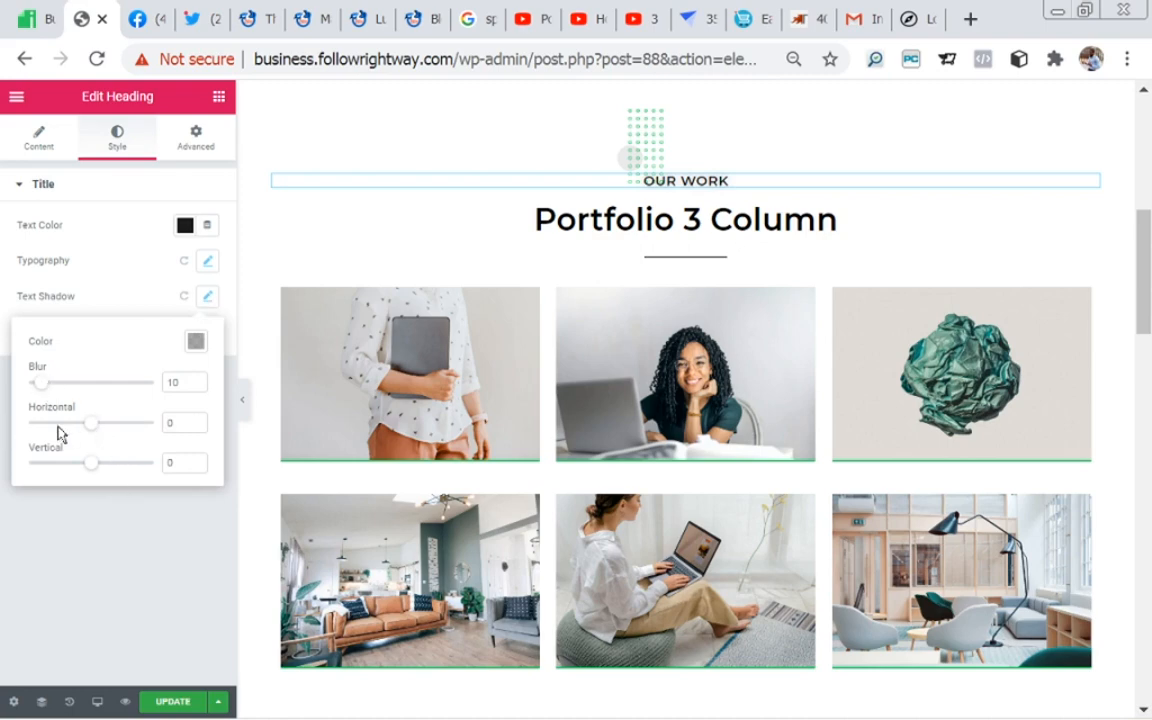
pyautogui.click(208, 261)
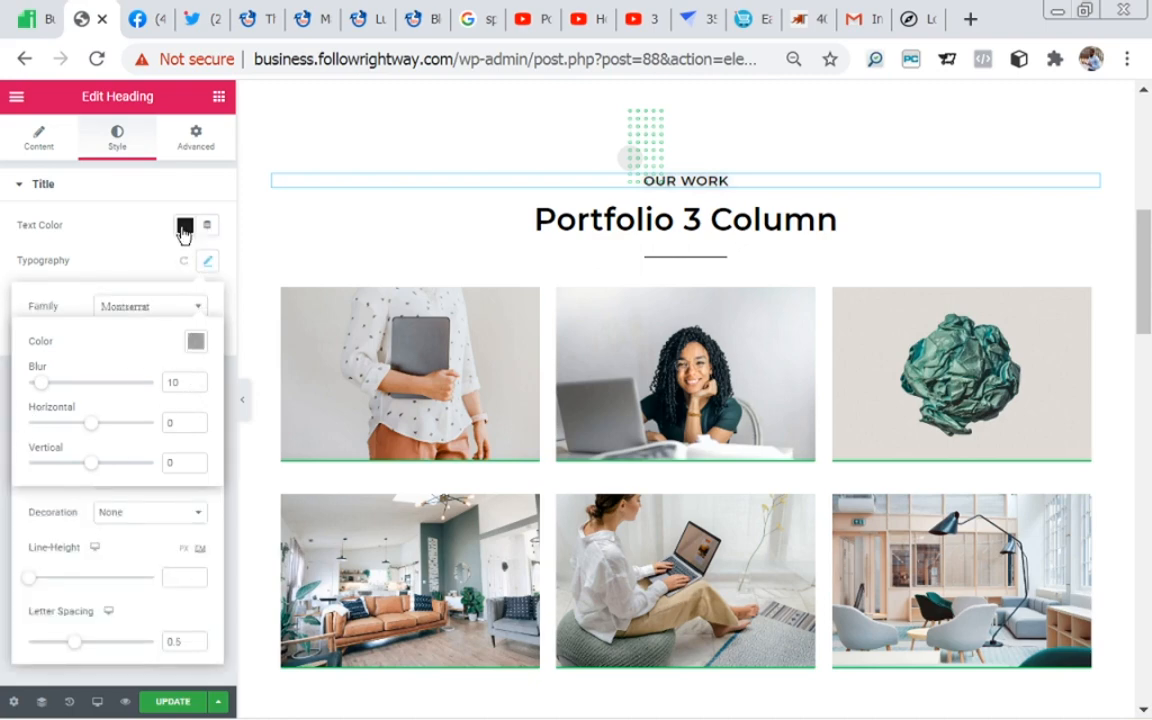
pyautogui.click(197, 142)
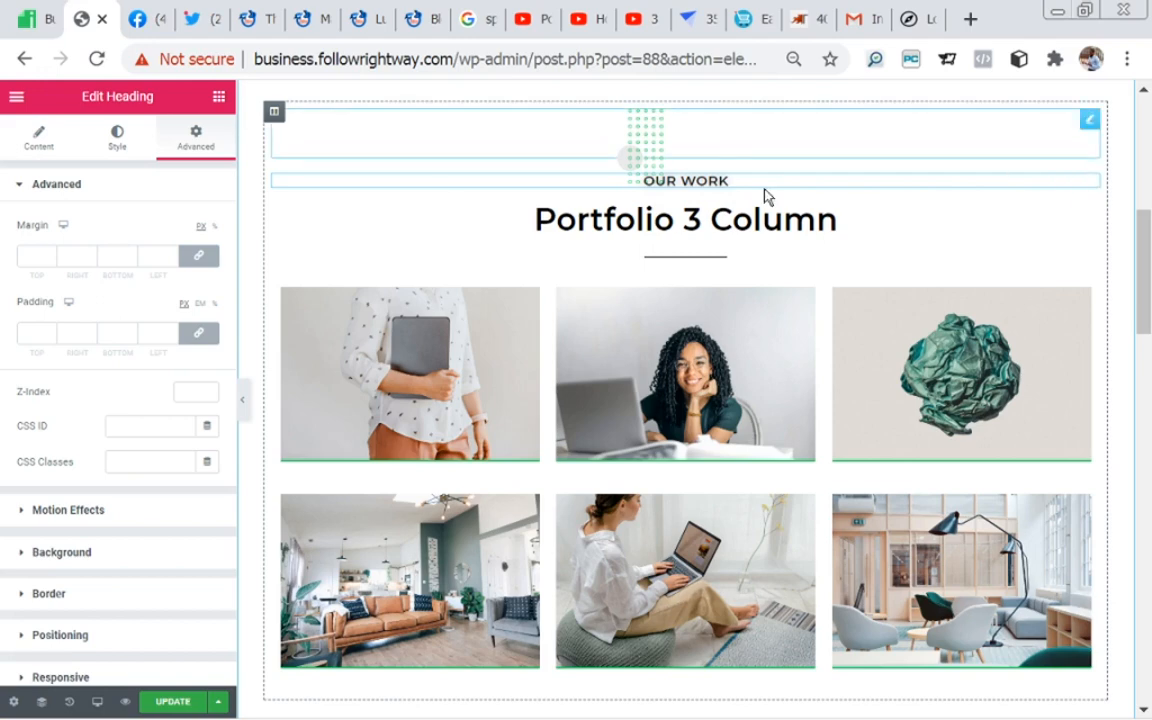
pyautogui.click(42, 146)
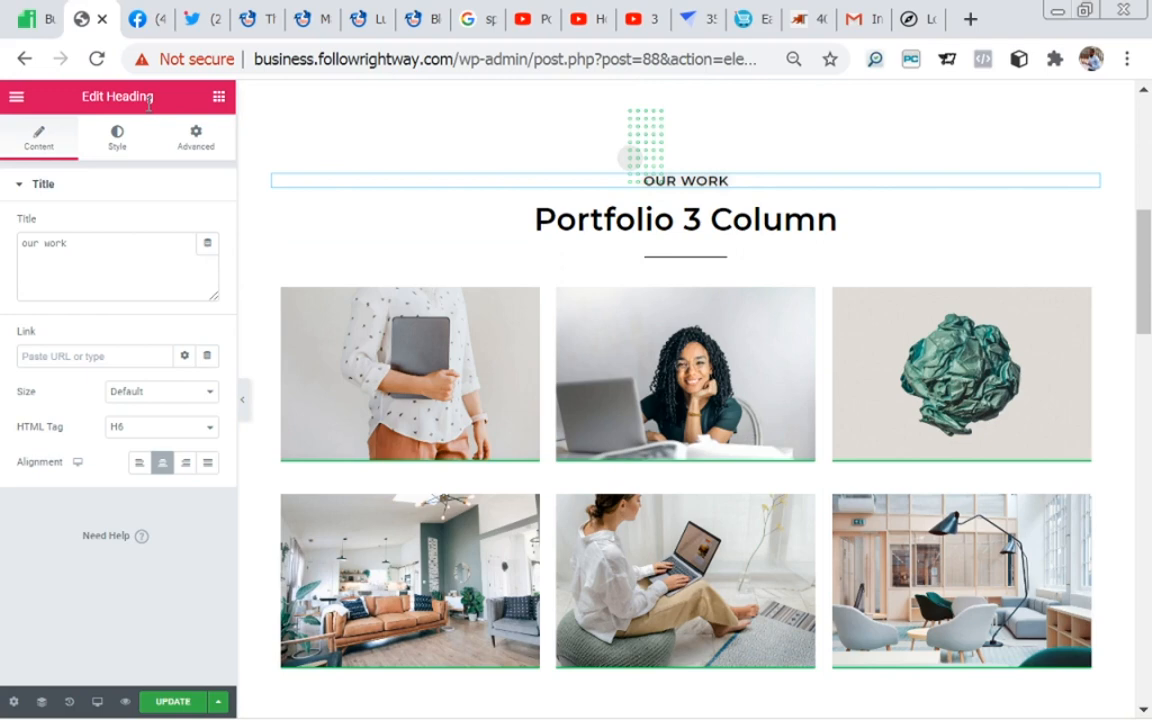
# Step: Review the Portfolio 3 Column heading's content settings and the layout and style settings of the inner section holding the image grid
pyautogui.click(218, 97)
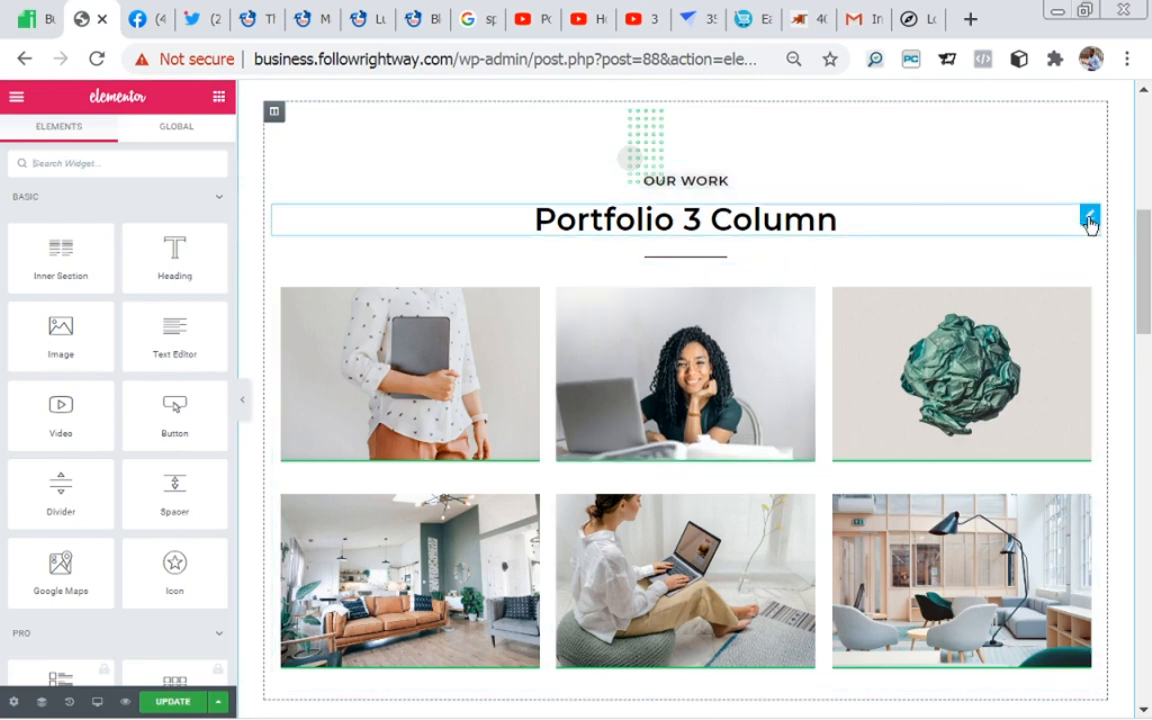
pyautogui.click(1089, 220)
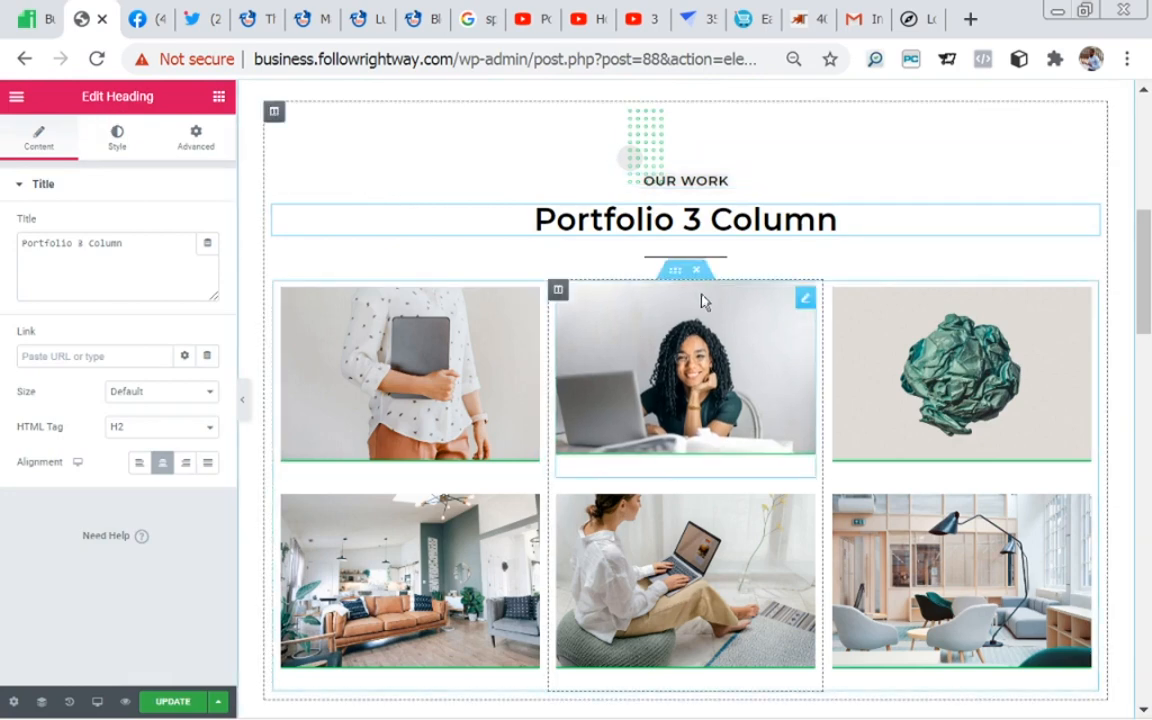
pyautogui.click(680, 279)
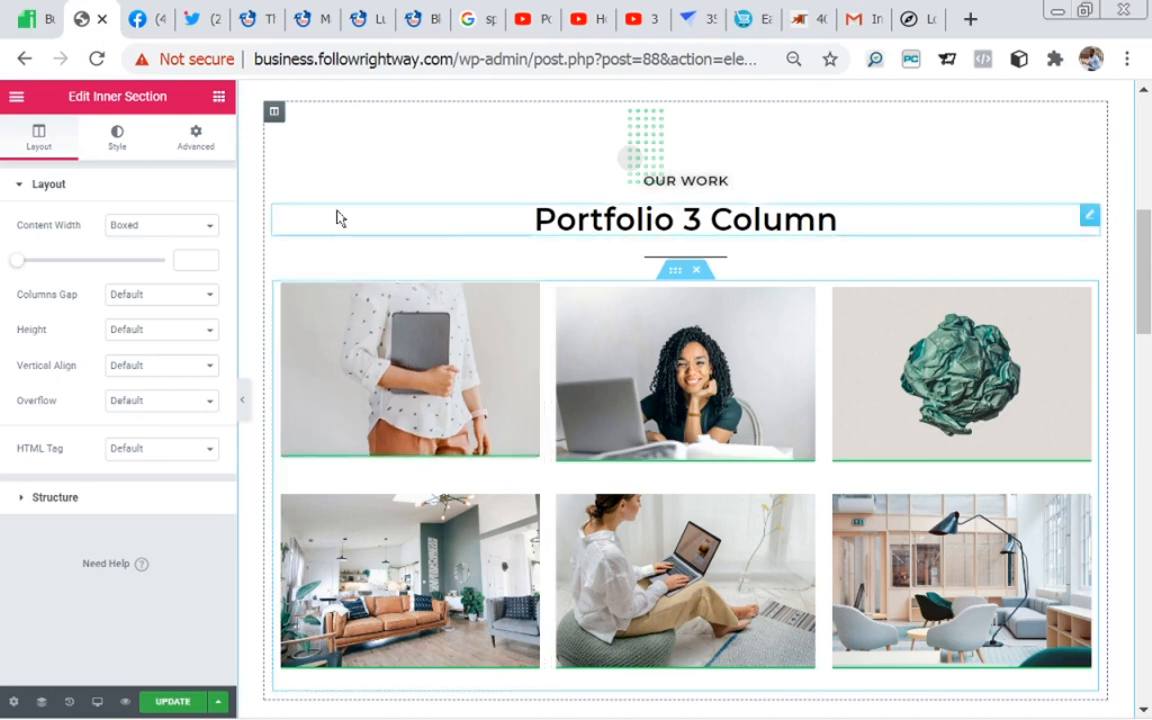
pyautogui.click(219, 97)
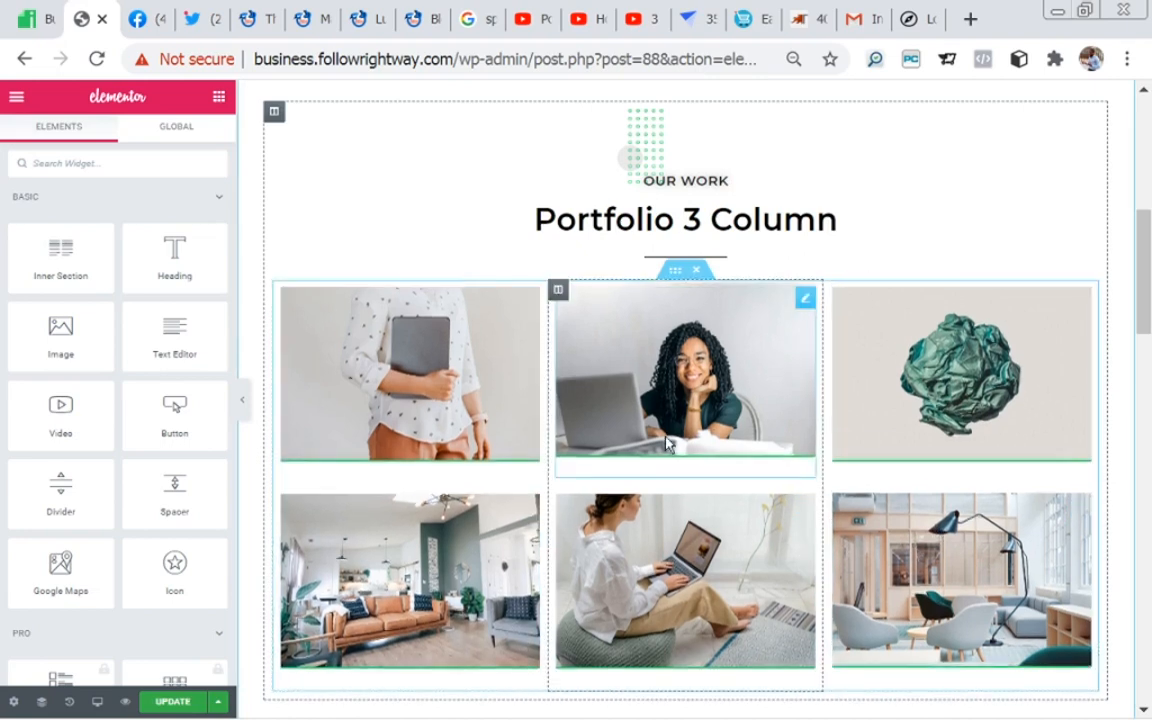
pyautogui.moveTo(1146, 320)
pyautogui.mouseDown()
pyautogui.moveTo(1145, 386)
pyautogui.moveTo(1137, 330)
pyautogui.mouseUp()
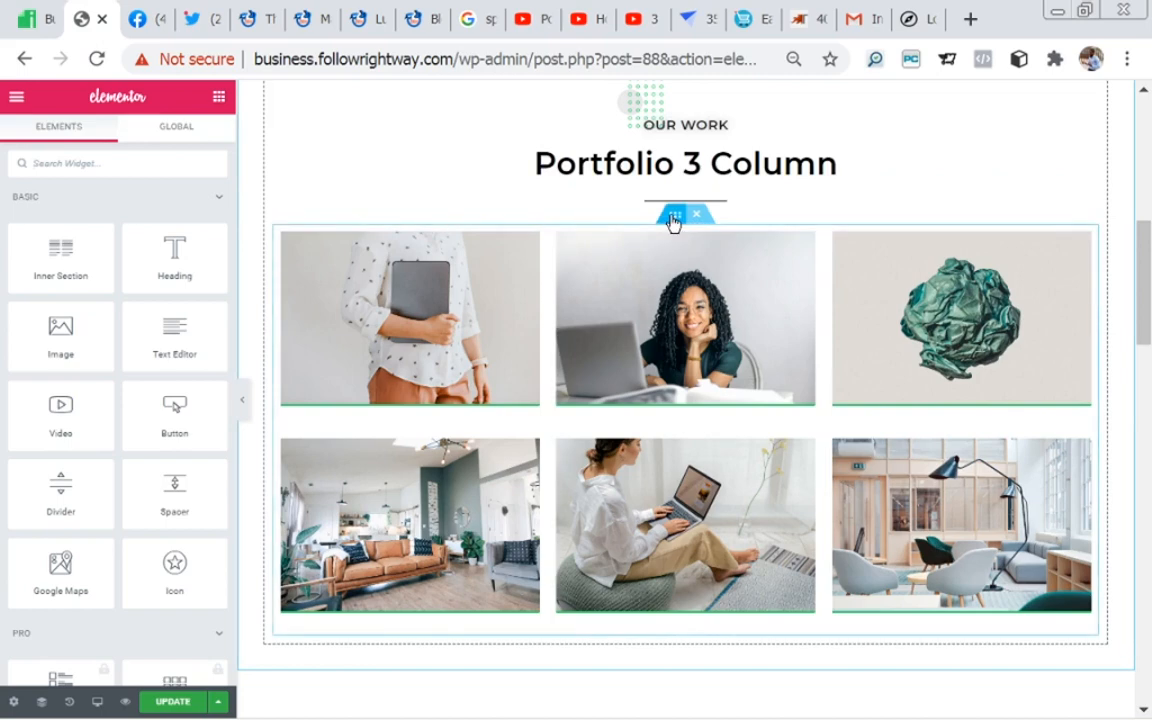
pyautogui.click(673, 218)
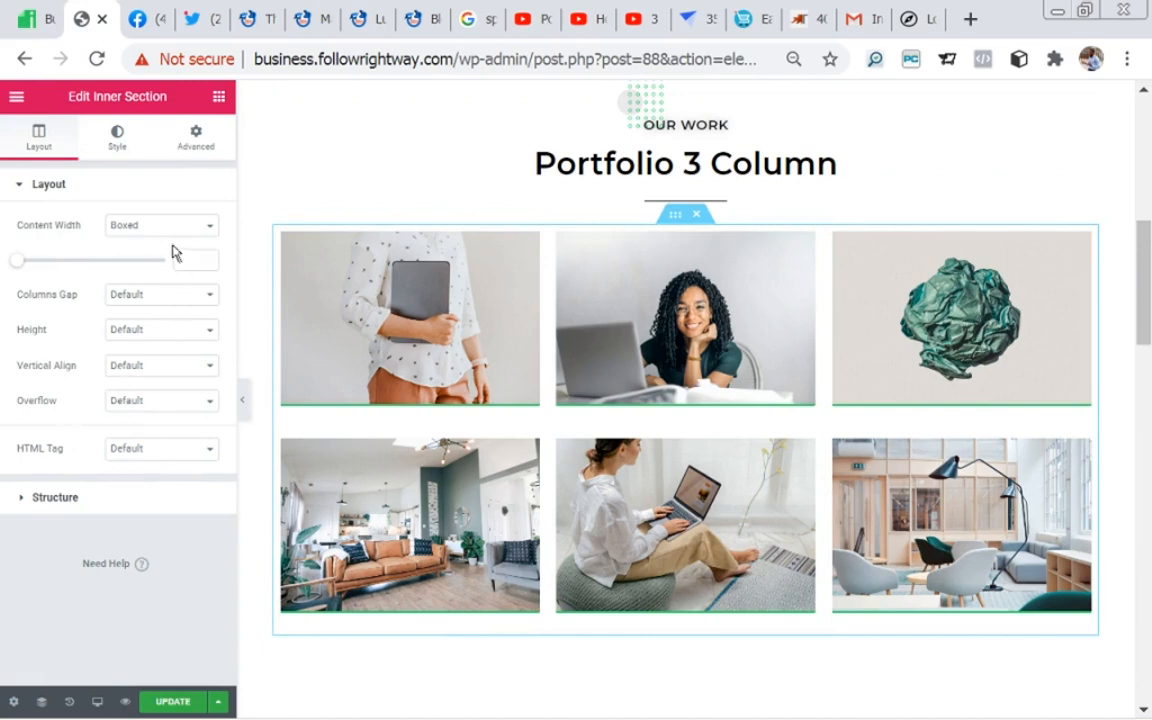
pyautogui.click(118, 142)
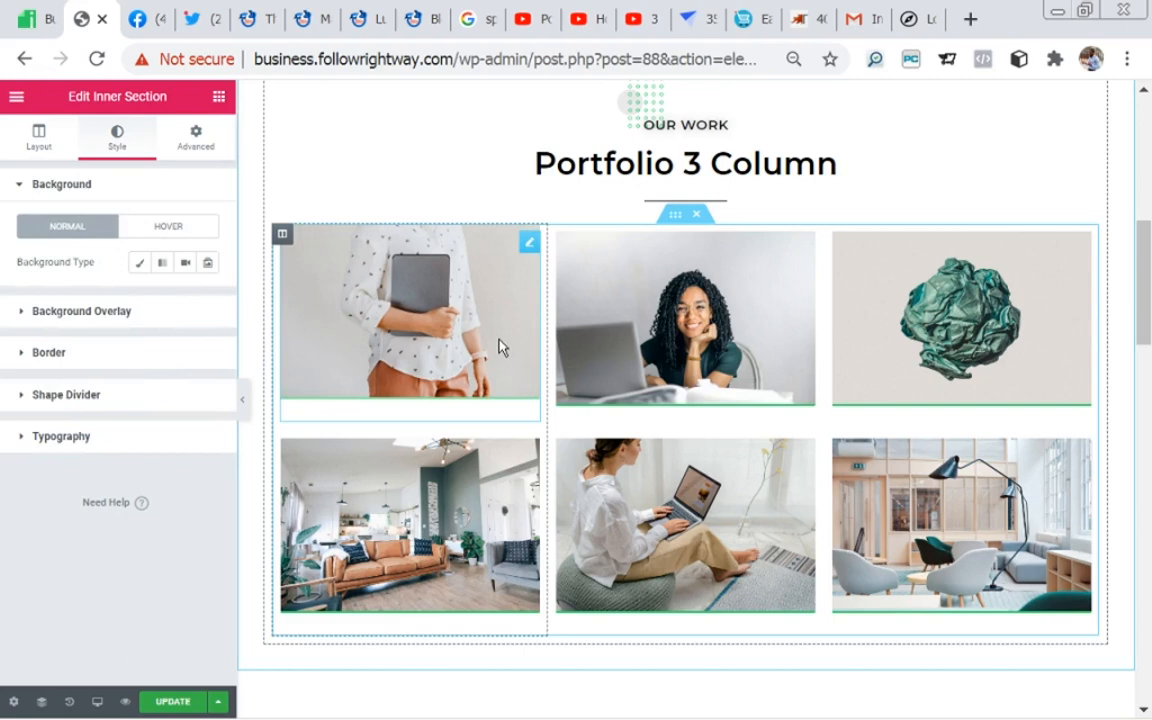
pyautogui.click(214, 104)
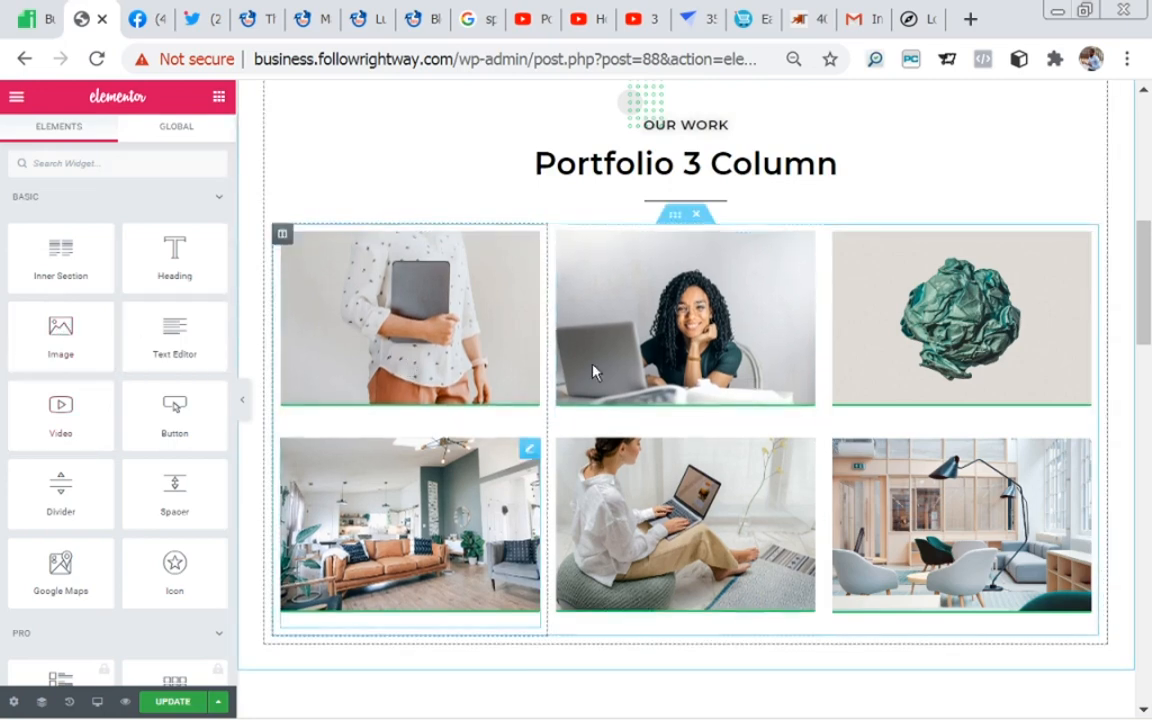
# Step: View the image settings of each of the three pictures in the portfolio grid's first row
pyautogui.click(441, 344)
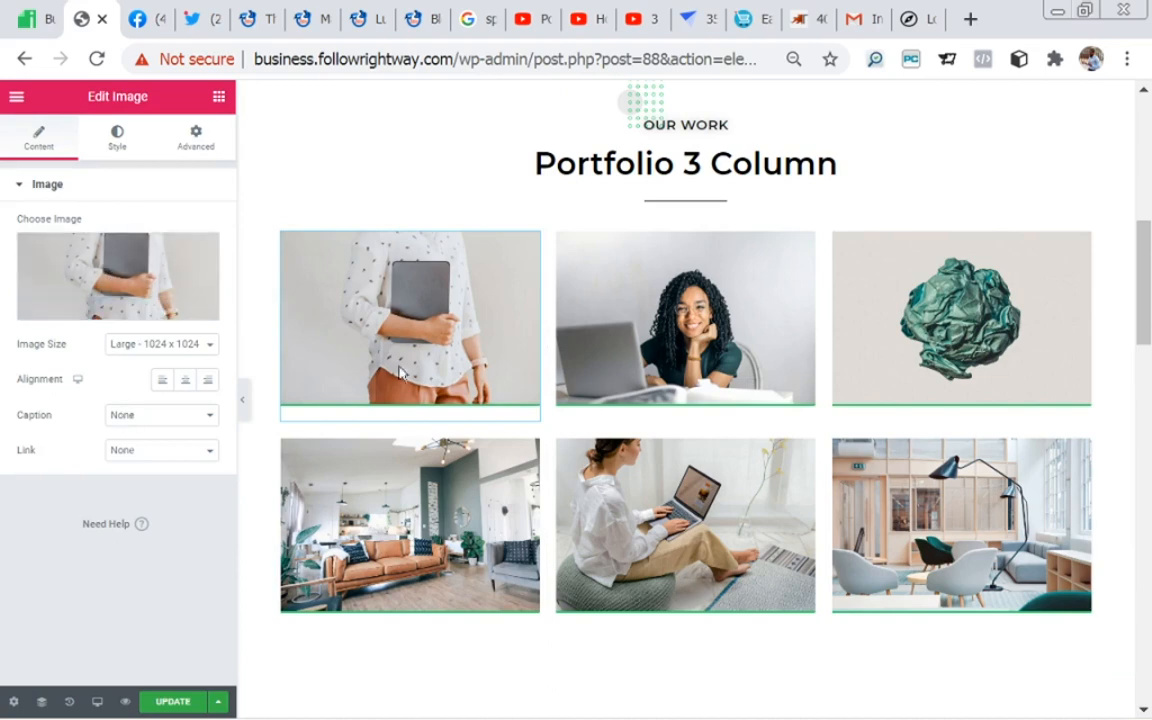
pyautogui.click(693, 340)
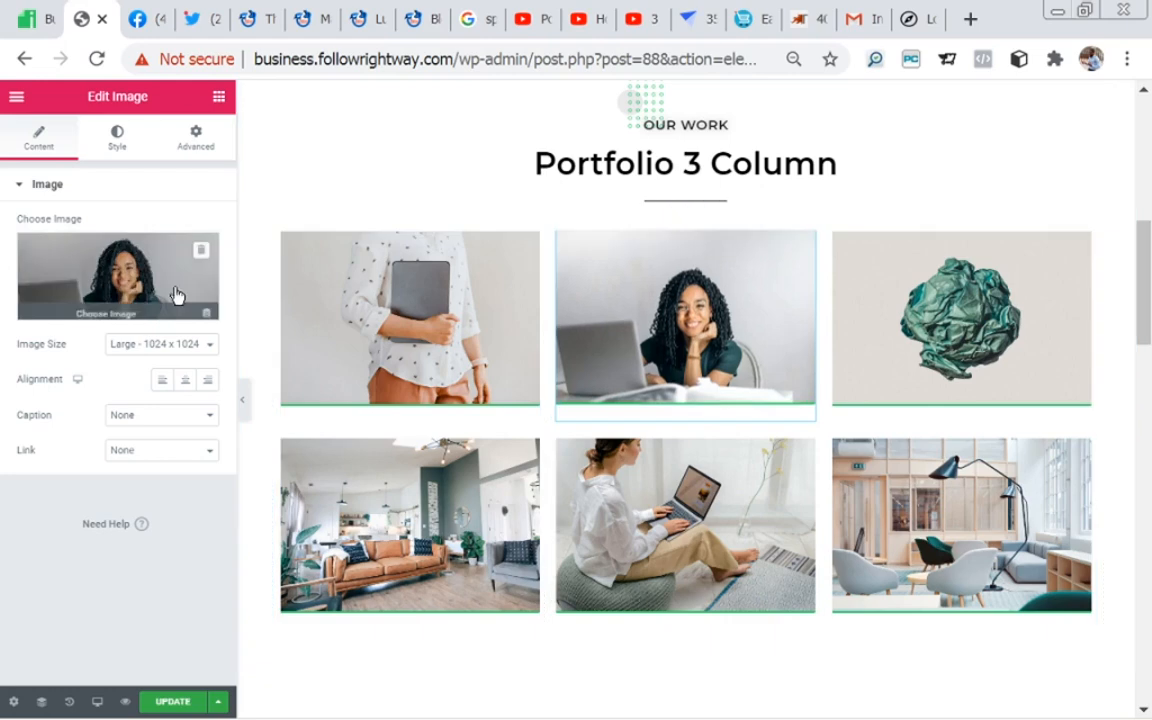
pyautogui.click(908, 408)
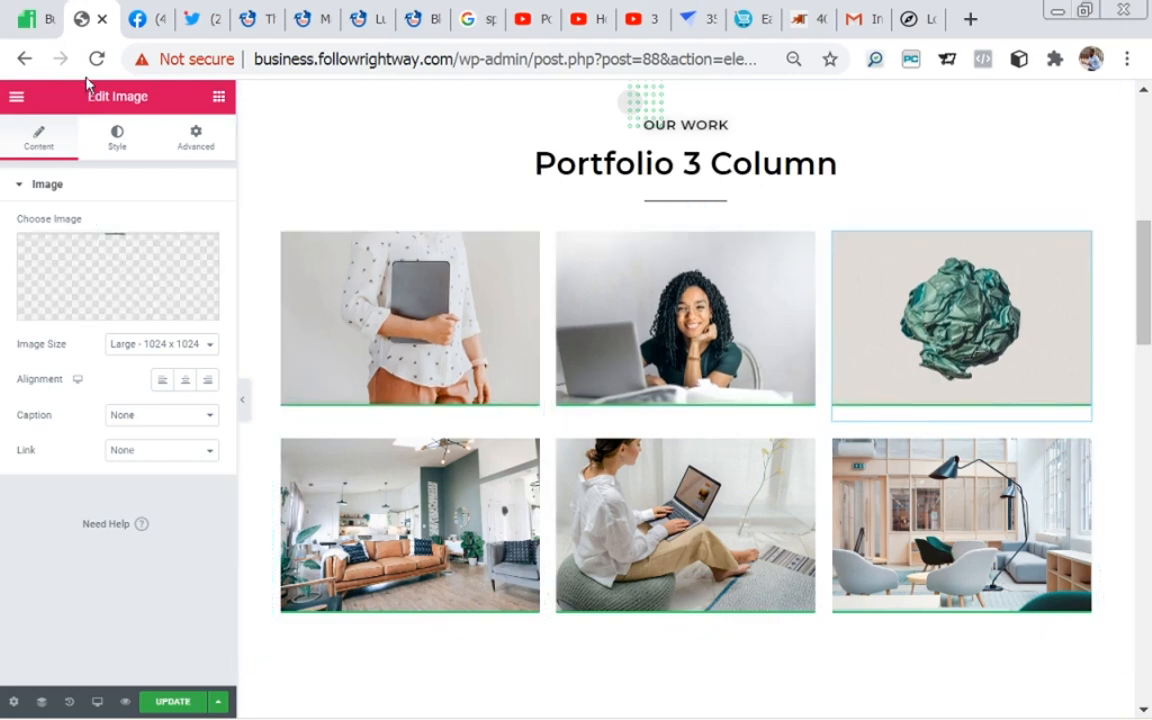
pyautogui.click(220, 97)
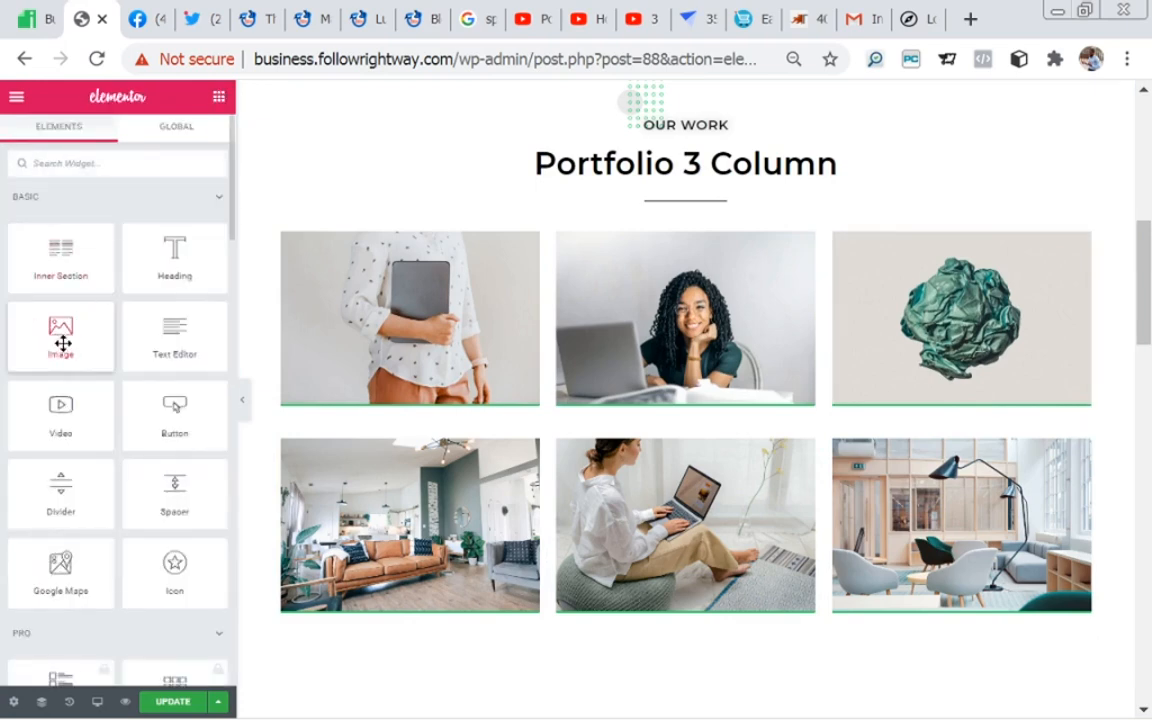
# Step: Delete the empty green section below the Portfolio 4 Column block and update the page
pyautogui.moveTo(1143, 302); pyautogui.dragTo(1147, 438)
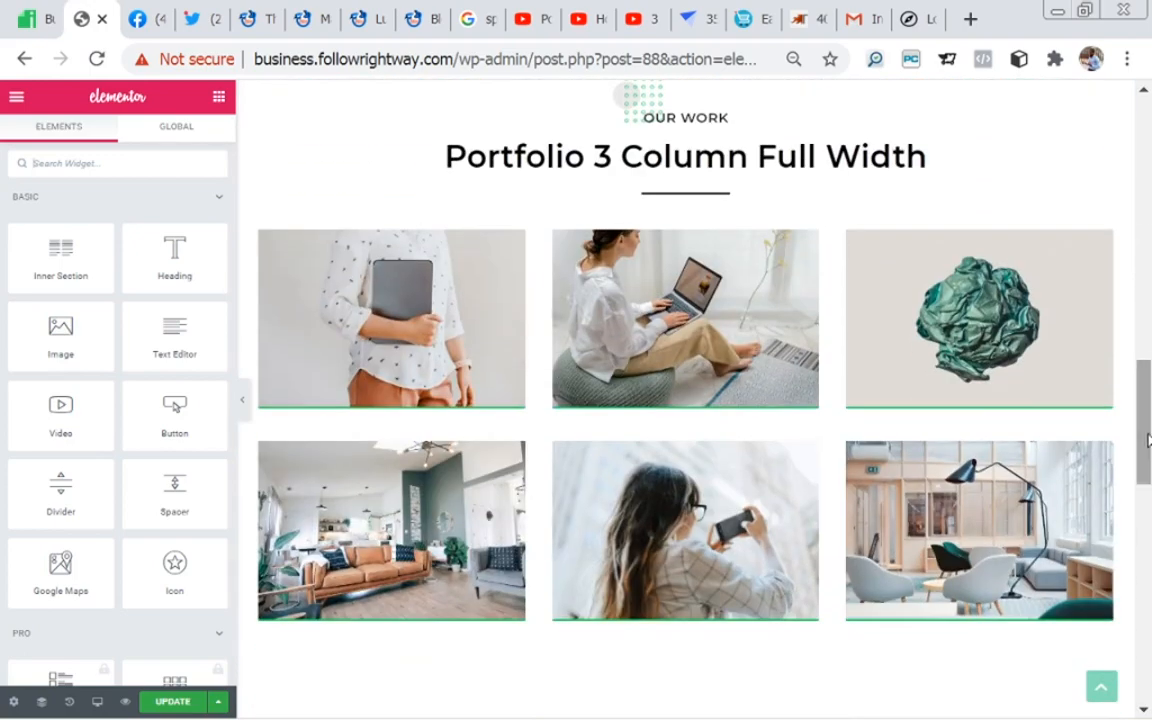
pyautogui.moveTo(1147, 417); pyautogui.dragTo(1147, 561)
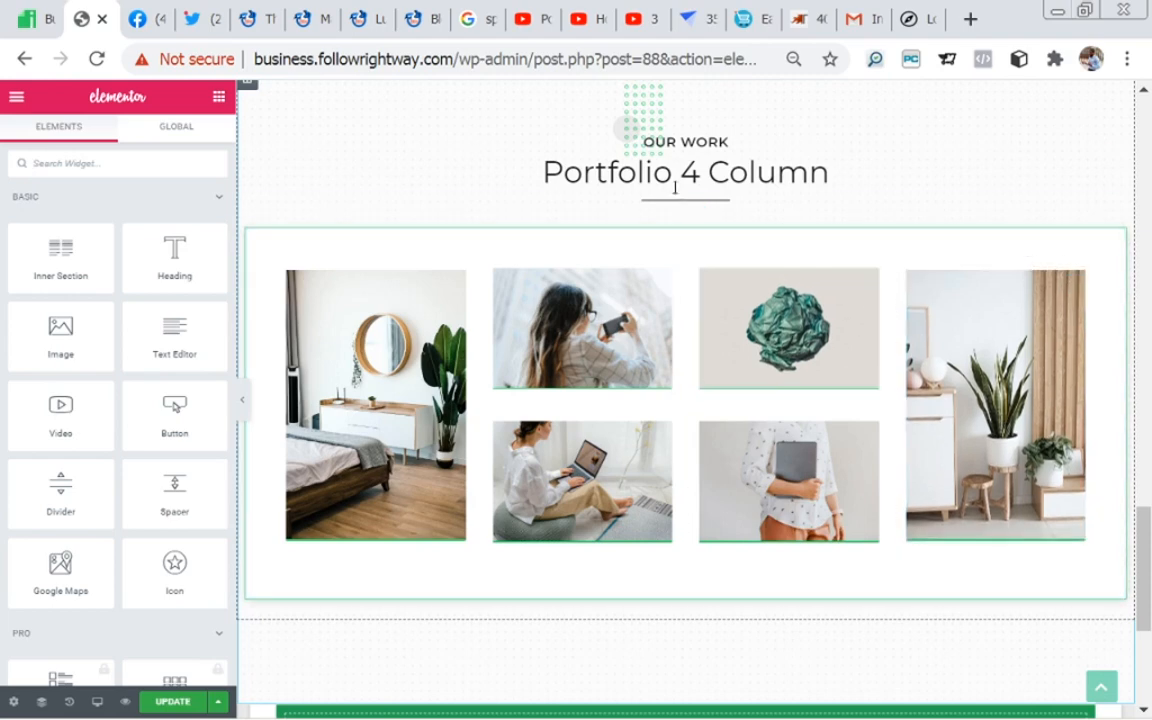
pyautogui.moveTo(1149, 555); pyautogui.dragTo(1149, 594)
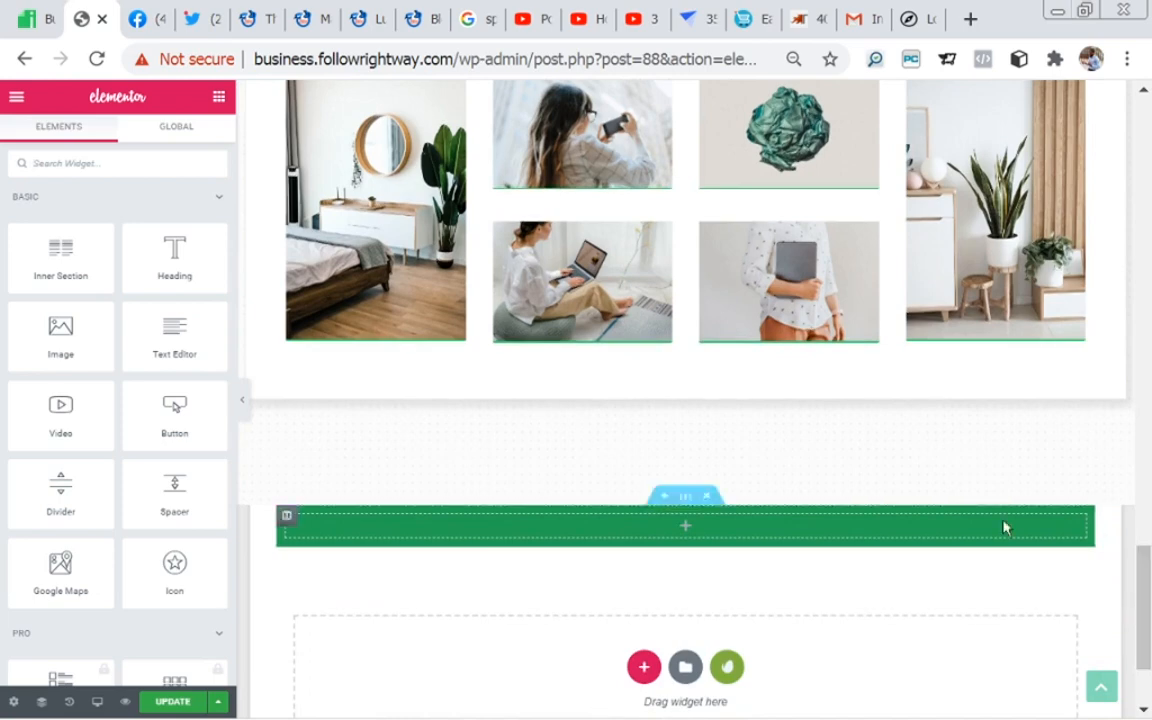
pyautogui.click(707, 498)
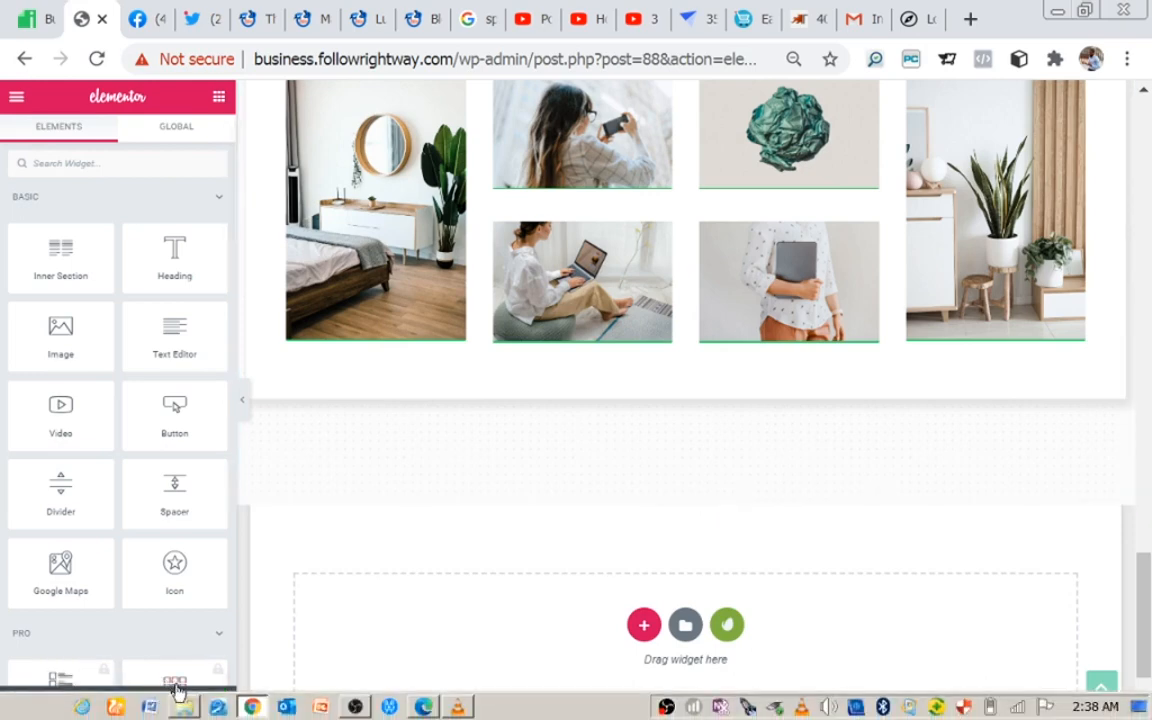
pyautogui.click(172, 705)
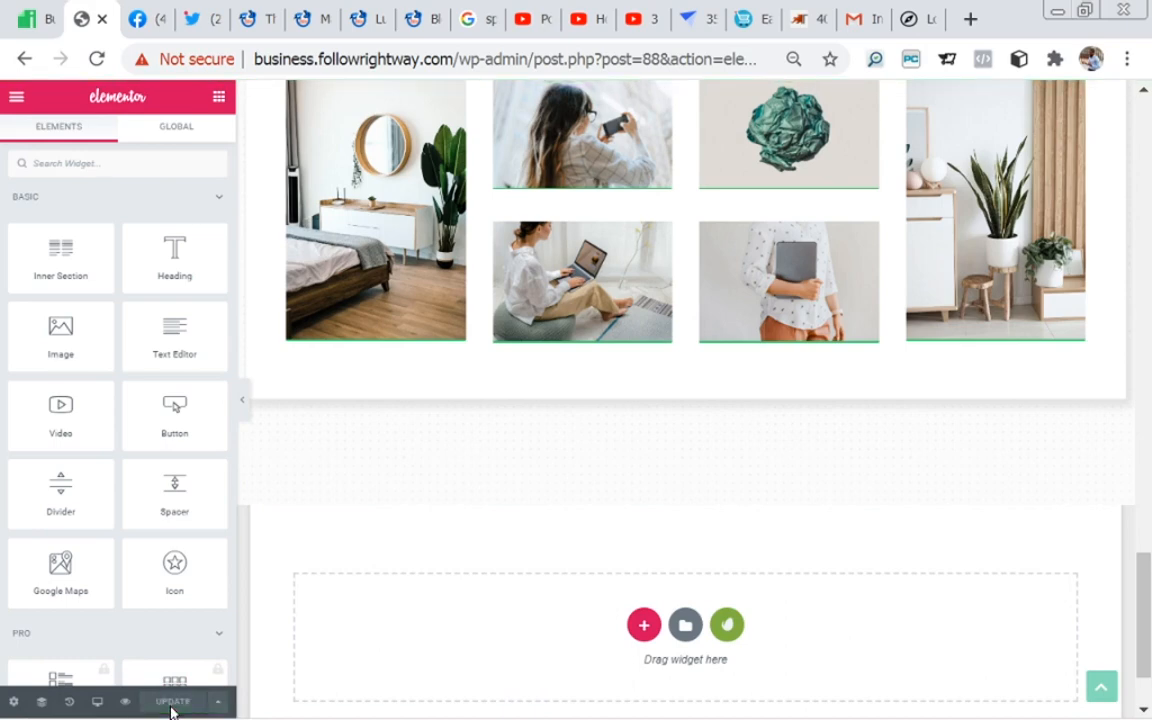
# Step: Search for "home" in the Finder and open the Home page for editing
pyautogui.moveTo(1143, 612); pyautogui.dragTo(1148, 115)
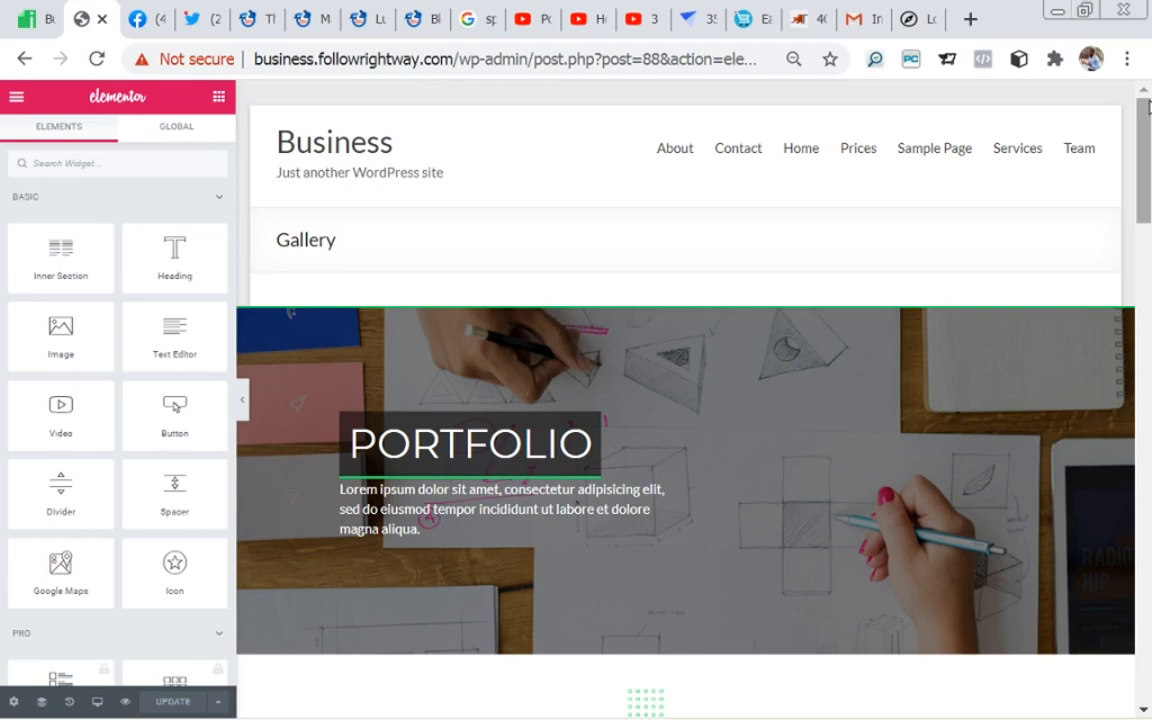
pyautogui.hotkey('ctrl', 'e')
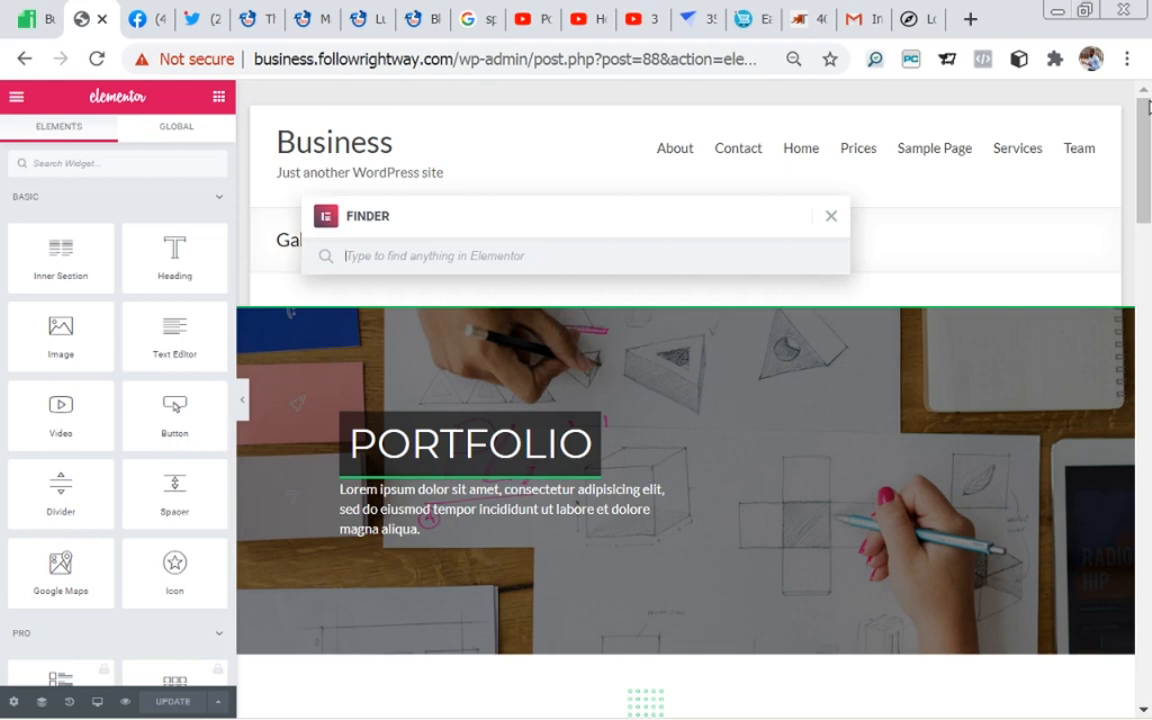
pyautogui.write('home')
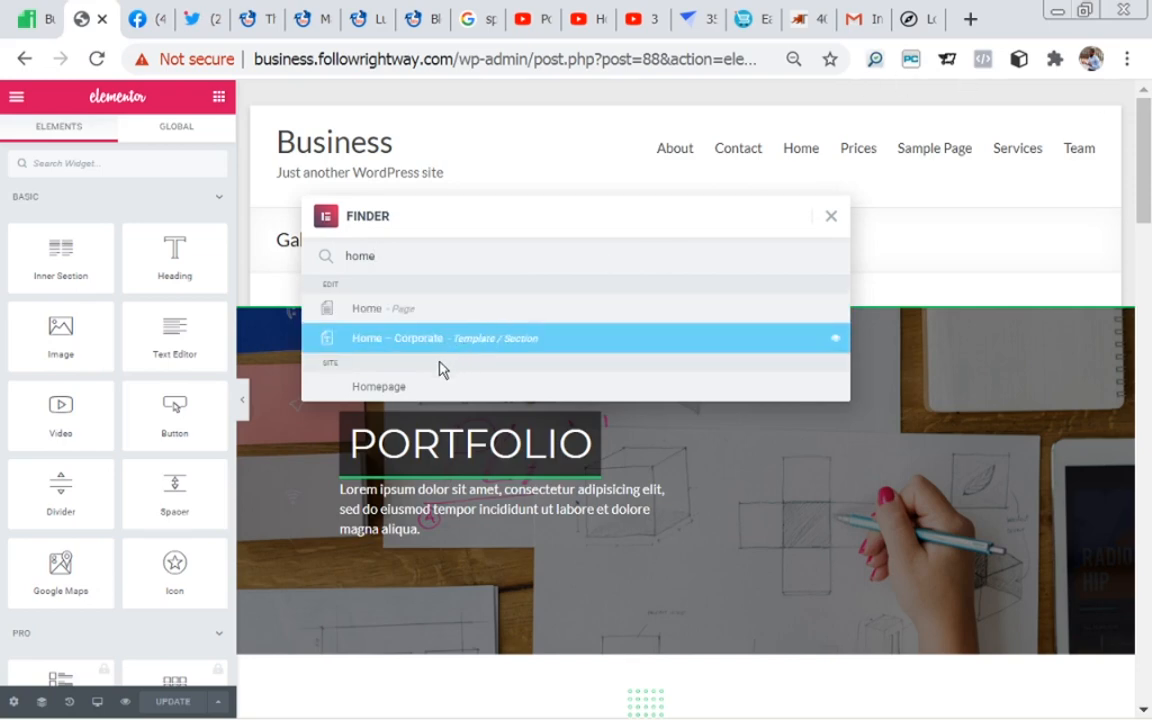
pyautogui.click(362, 321)
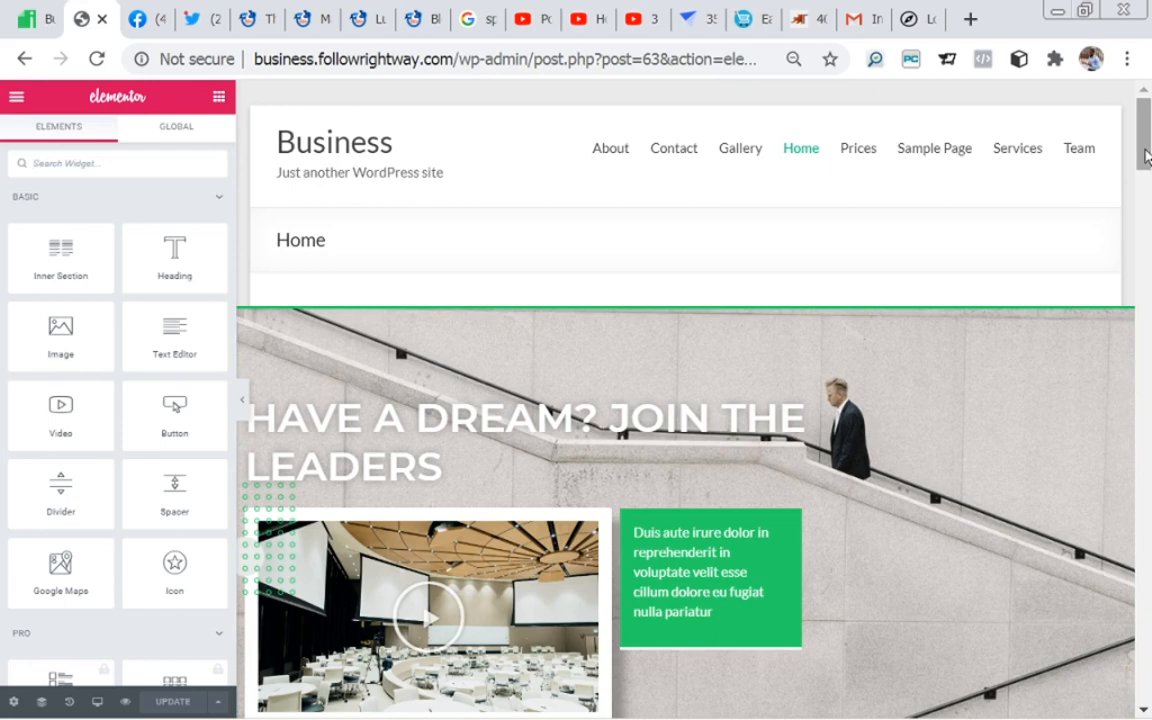
# Step: Open the Home page's hero section and view its layout and background style settings
pyautogui.moveTo(1146, 155); pyautogui.dragTo(1146, 170)
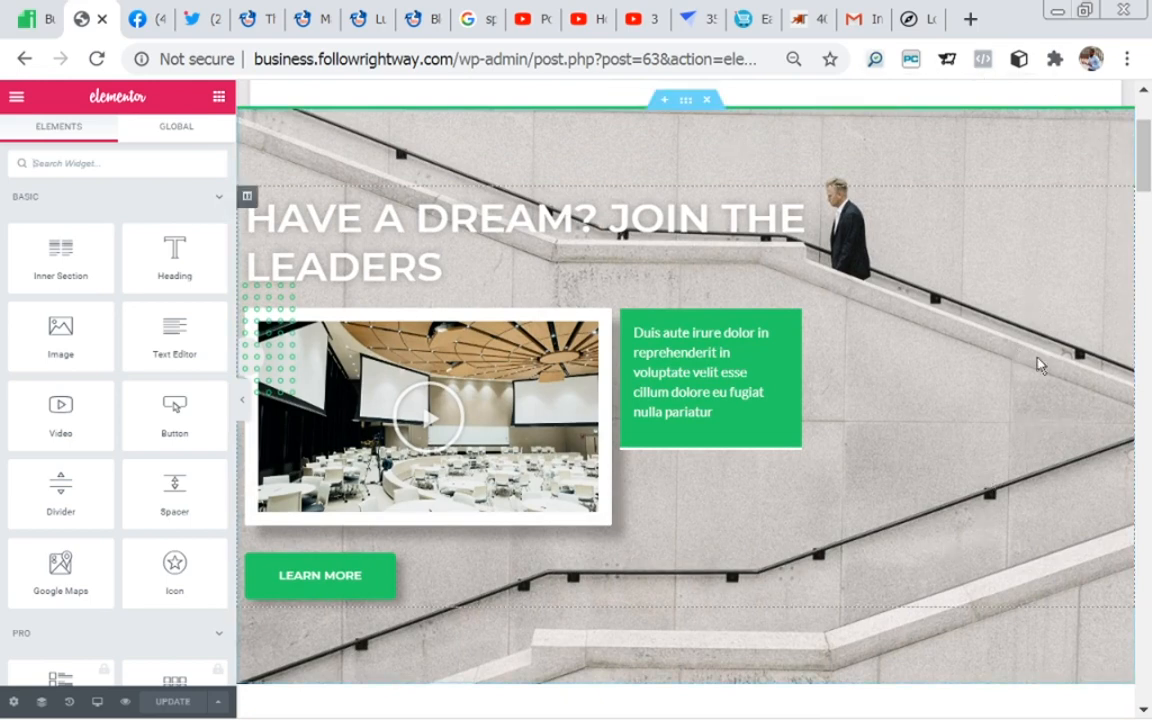
pyautogui.scroll(2, 748, 131)
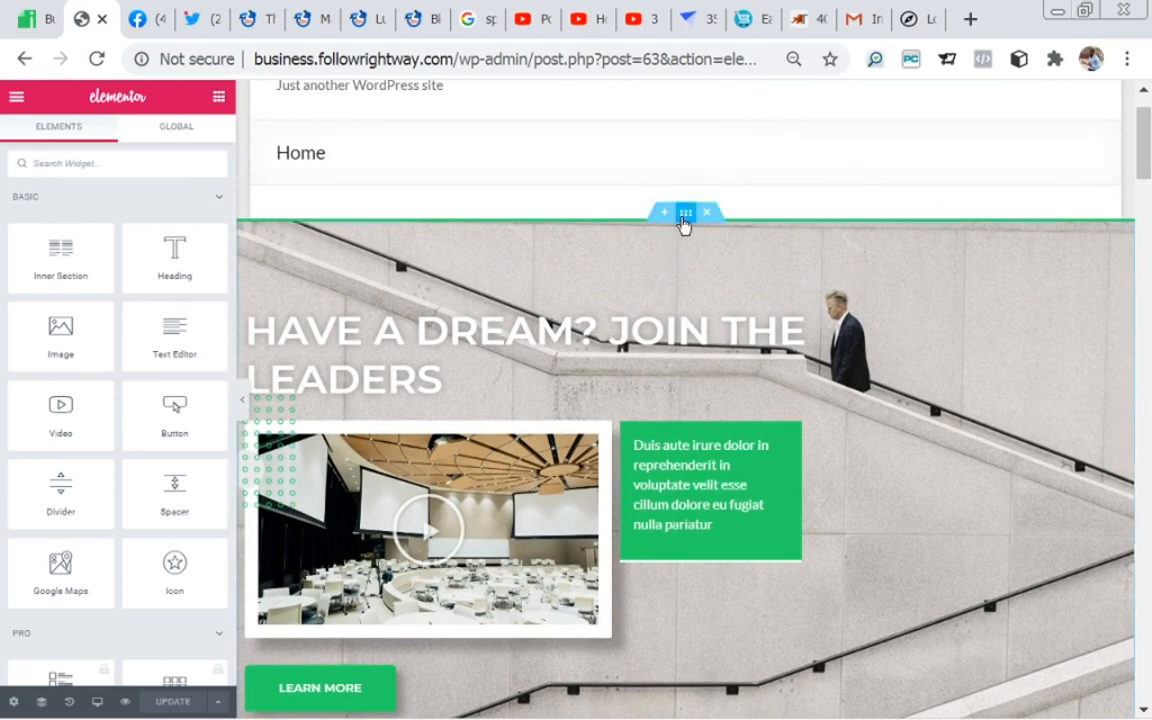
pyautogui.click(685, 214)
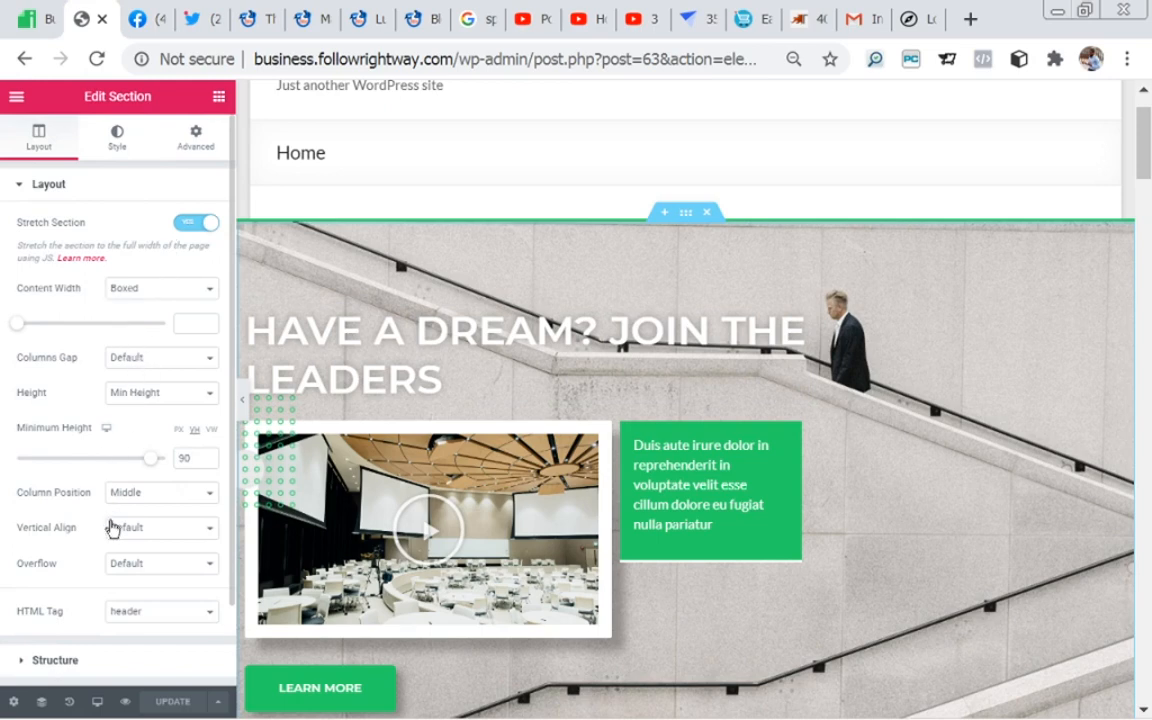
pyautogui.click(117, 148)
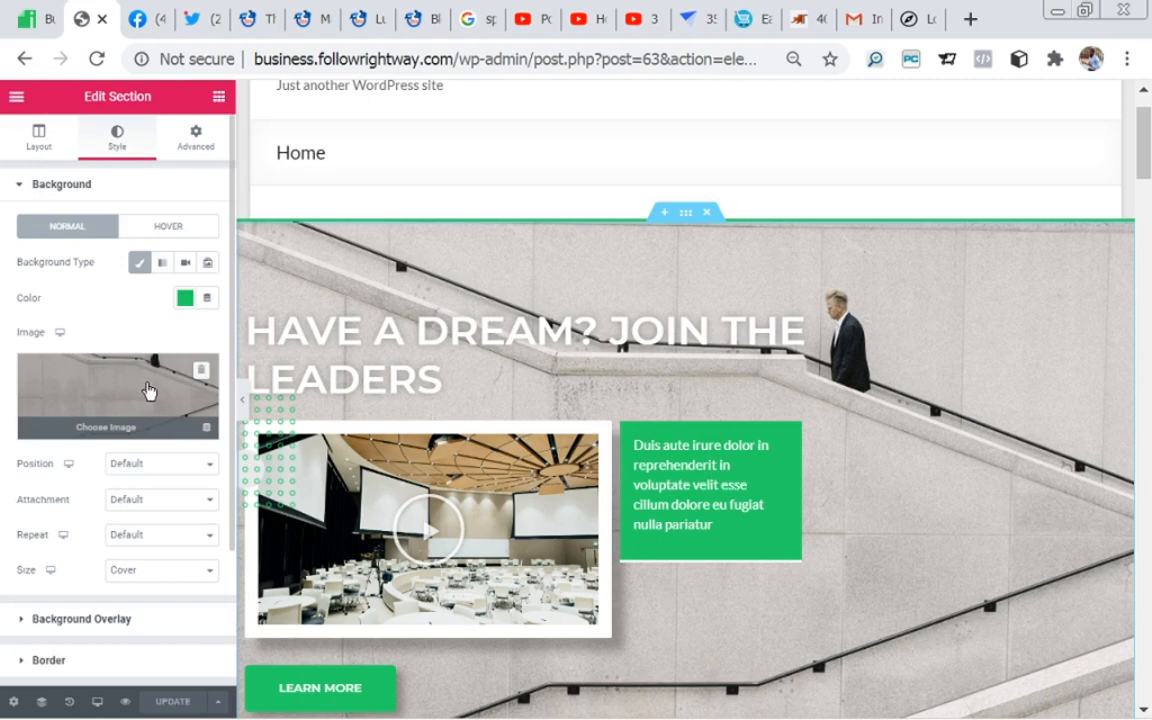
# Step: Turn off the hero section's Classic background type and turn it back on
pyautogui.click(139, 264)
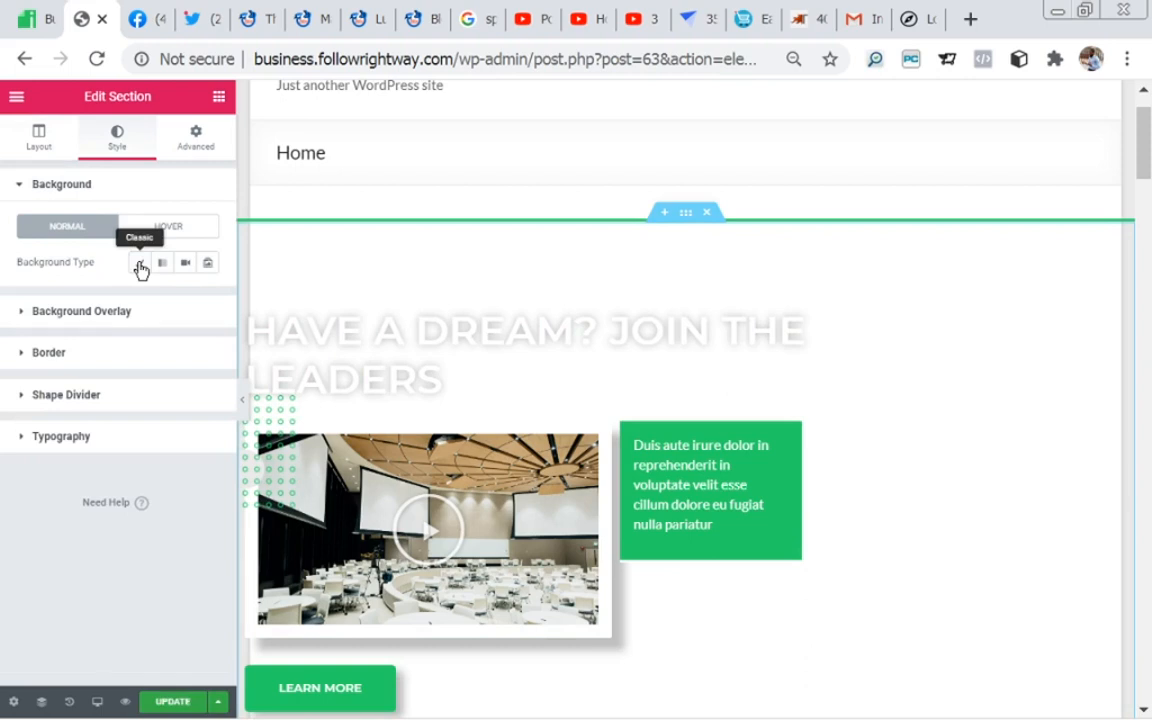
pyautogui.click(139, 264)
pyautogui.moveTo(140, 389)
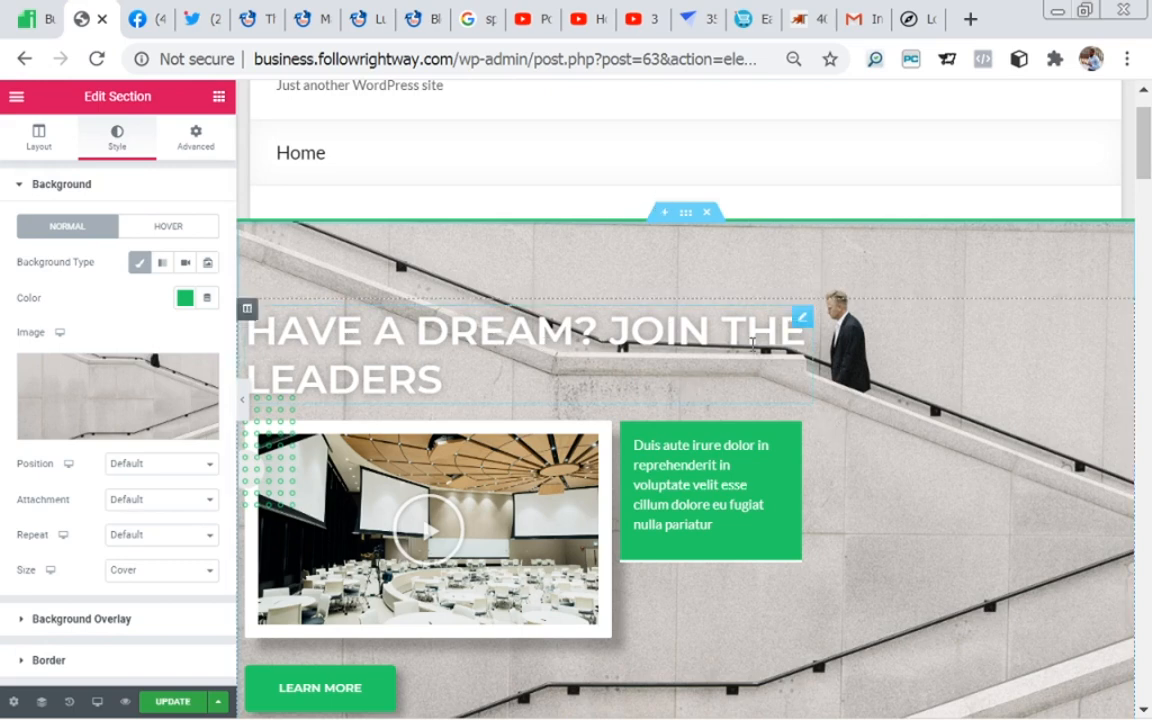
# Step: Open the hero section's "Have a dream? Join the leaders" heading for editing and view its style settings
pyautogui.click(802, 319)
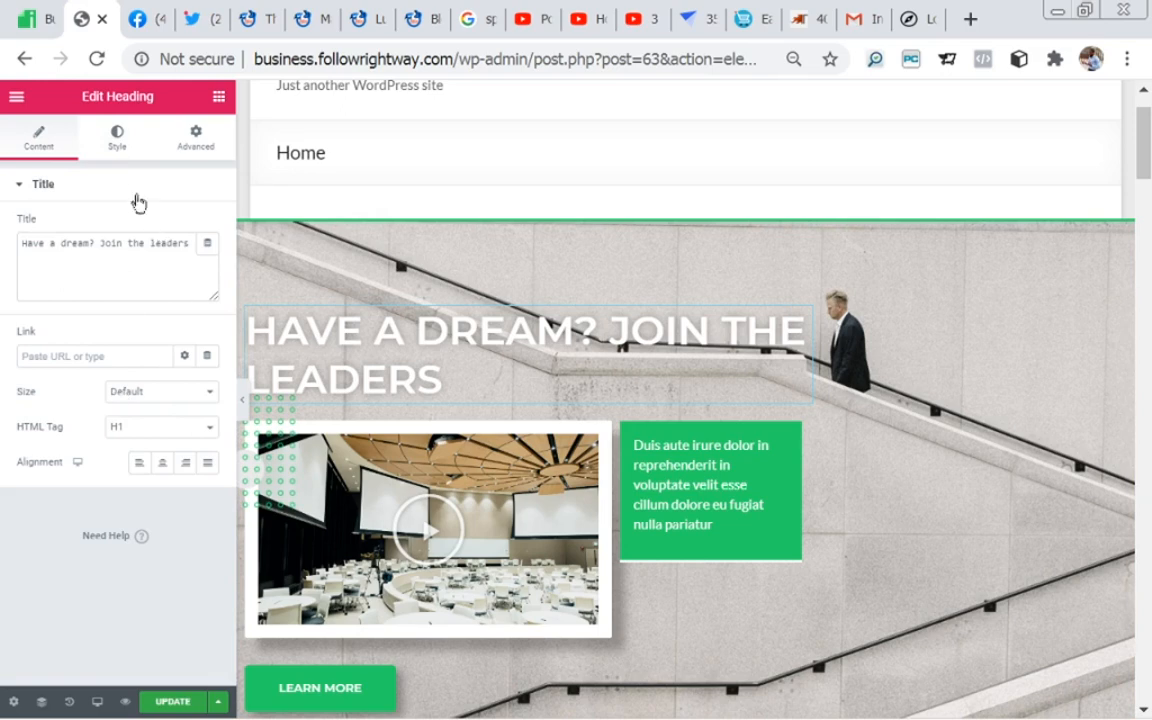
pyautogui.click(117, 142)
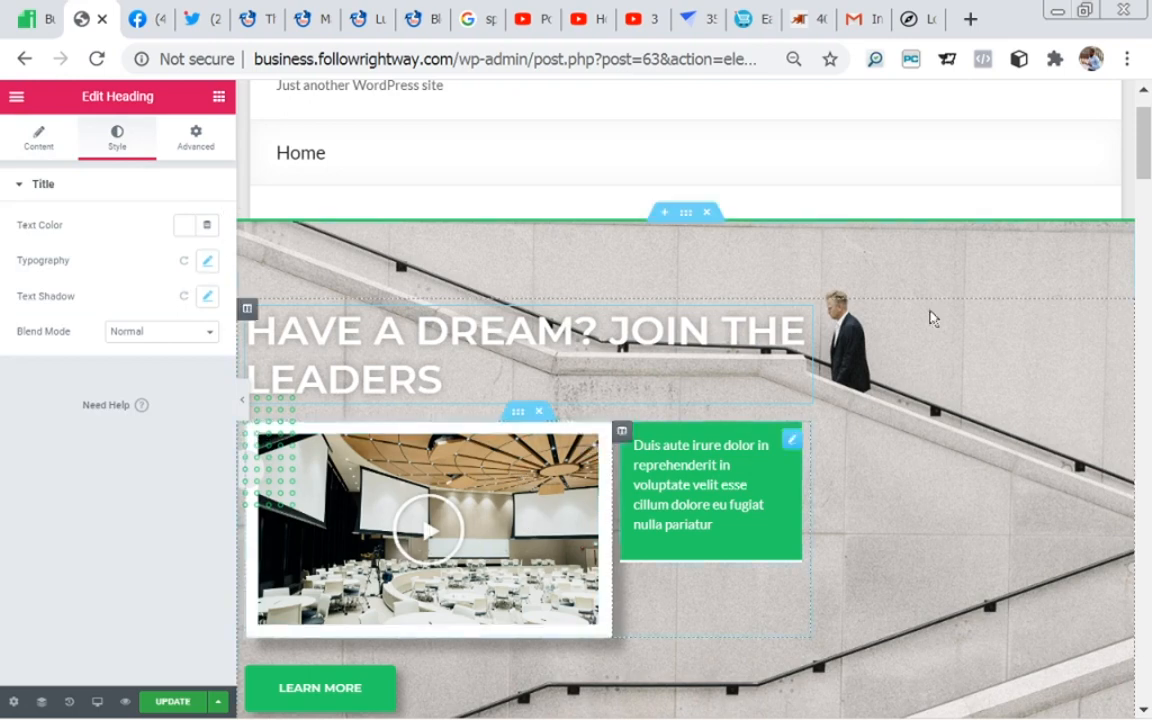
# Step: Open the hero section's Learn More button for editing and examine its link and size settings
pyautogui.moveTo(1146, 160); pyautogui.dragTo(1146, 196)
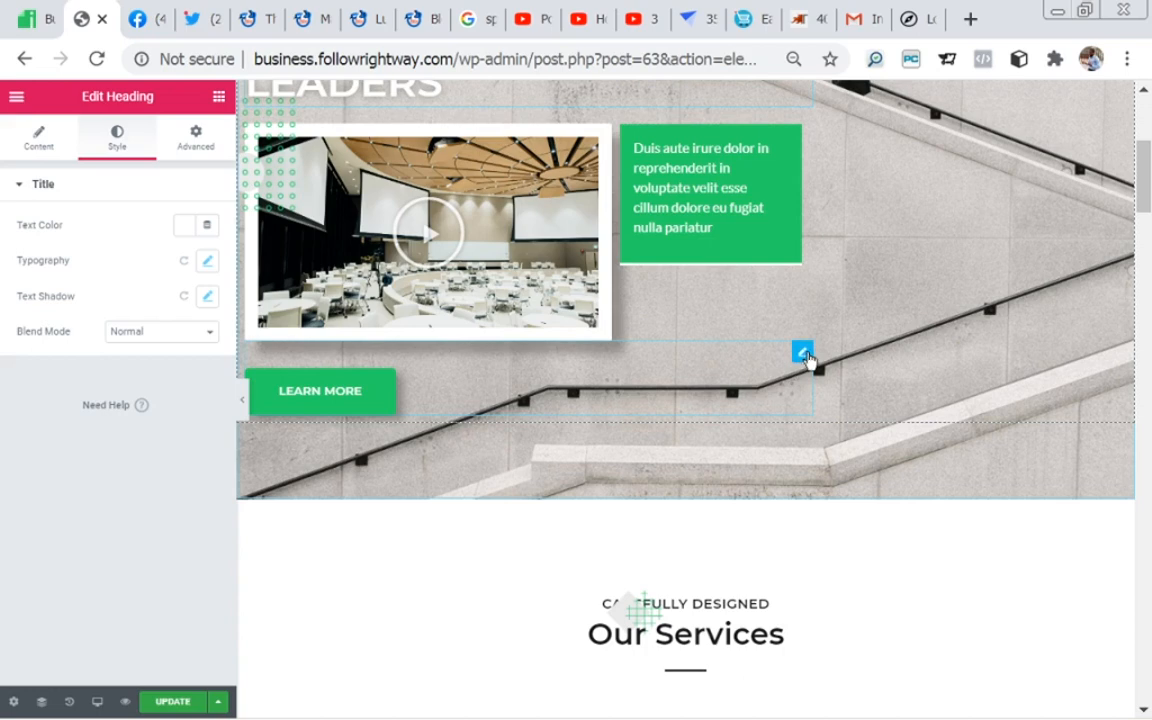
pyautogui.click(303, 405)
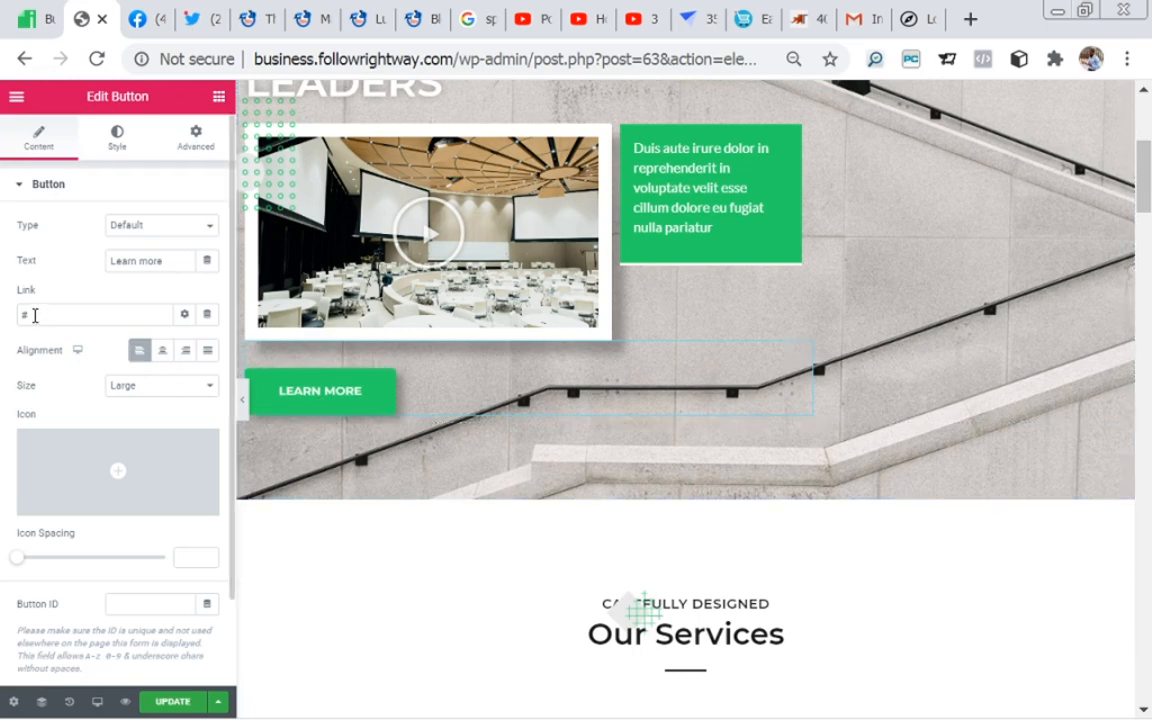
pyautogui.moveTo(35, 315); pyautogui.dragTo(19, 314)
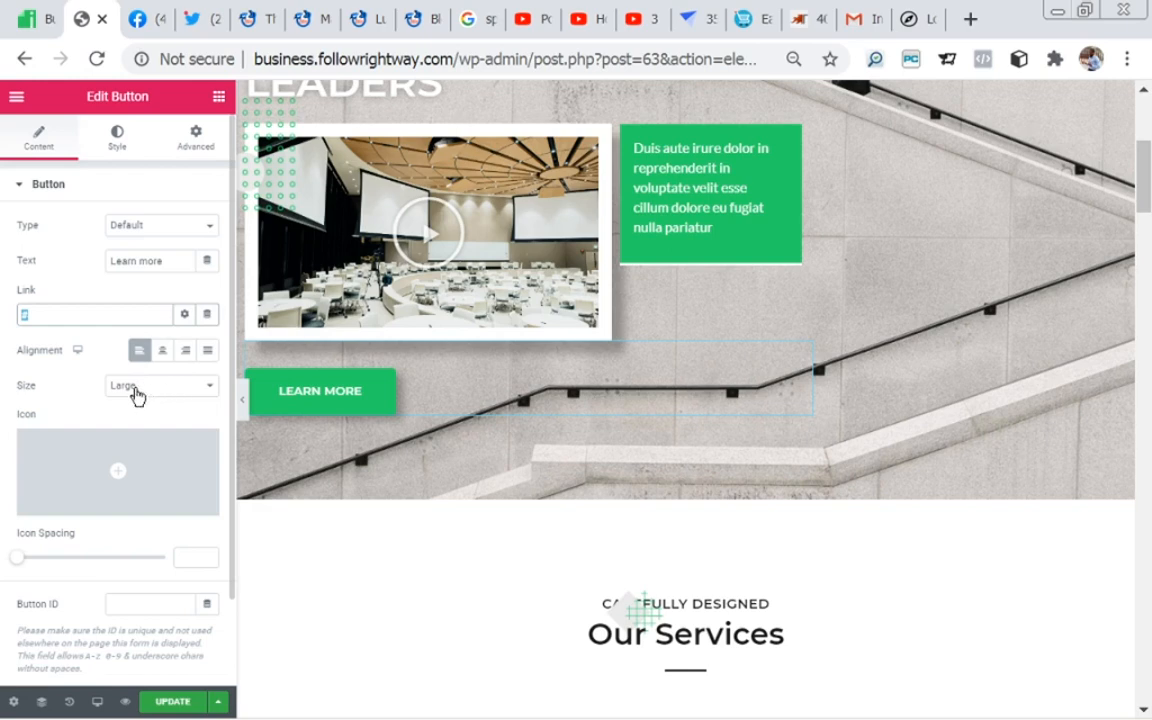
pyautogui.click(210, 390)
pyautogui.click(210, 396)
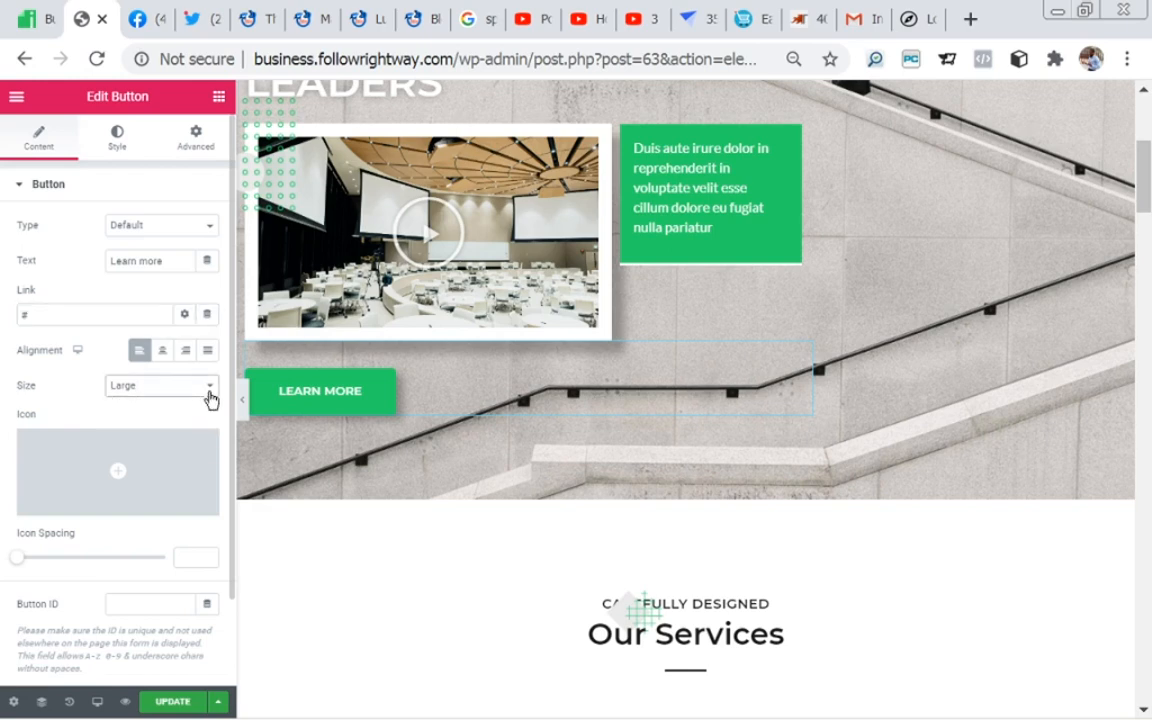
# Step: Add the right-pointing hand icon from the Icon Library to the Learn More button
pyautogui.moveTo(118, 476)
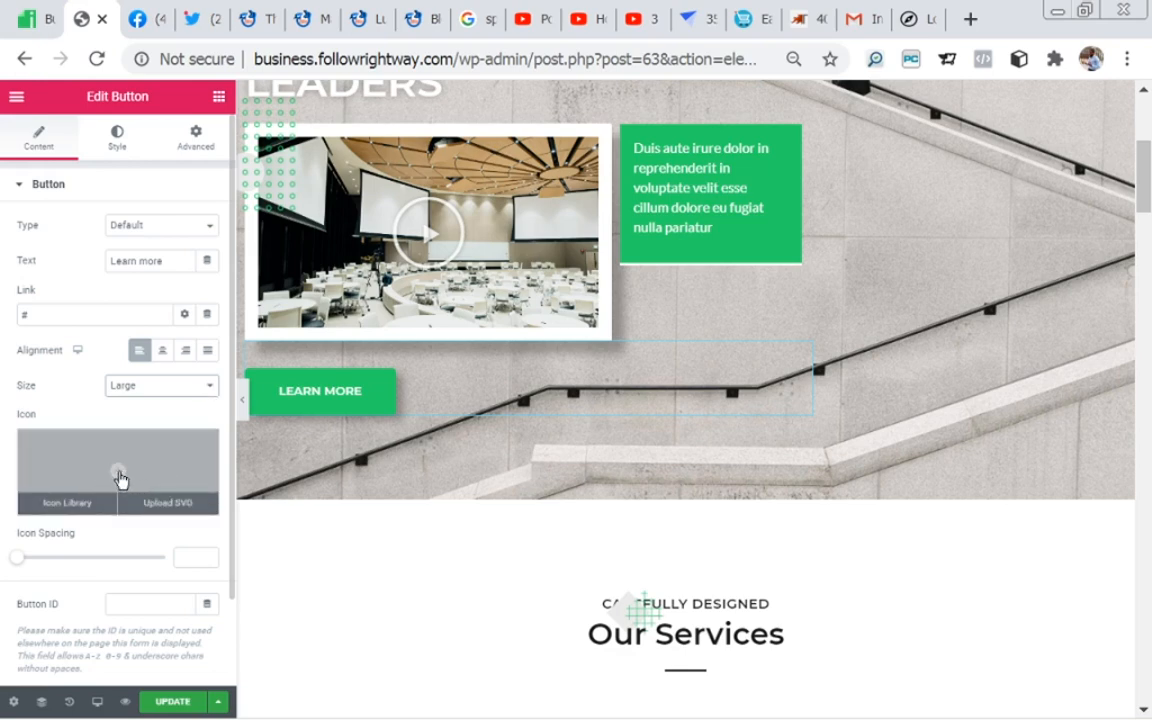
pyautogui.click(118, 476)
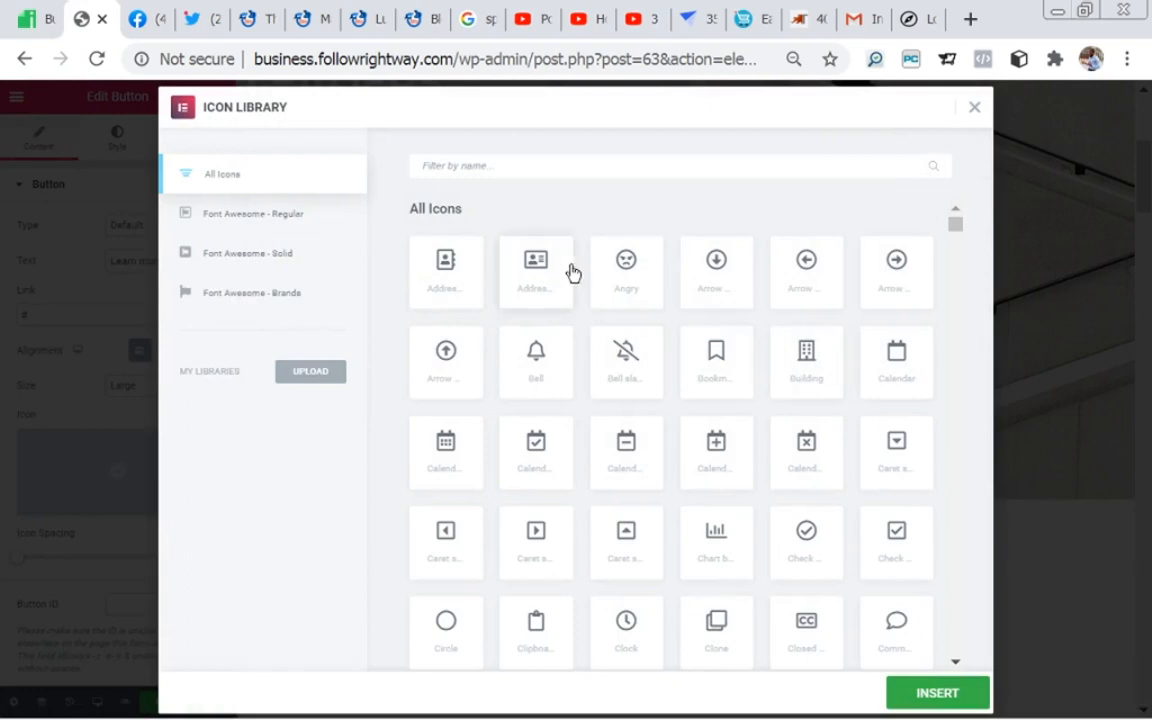
pyautogui.moveTo(957, 229); pyautogui.dragTo(956, 260)
pyautogui.scroll(-1, 957, 268)
pyautogui.scroll(-2, 956, 260)
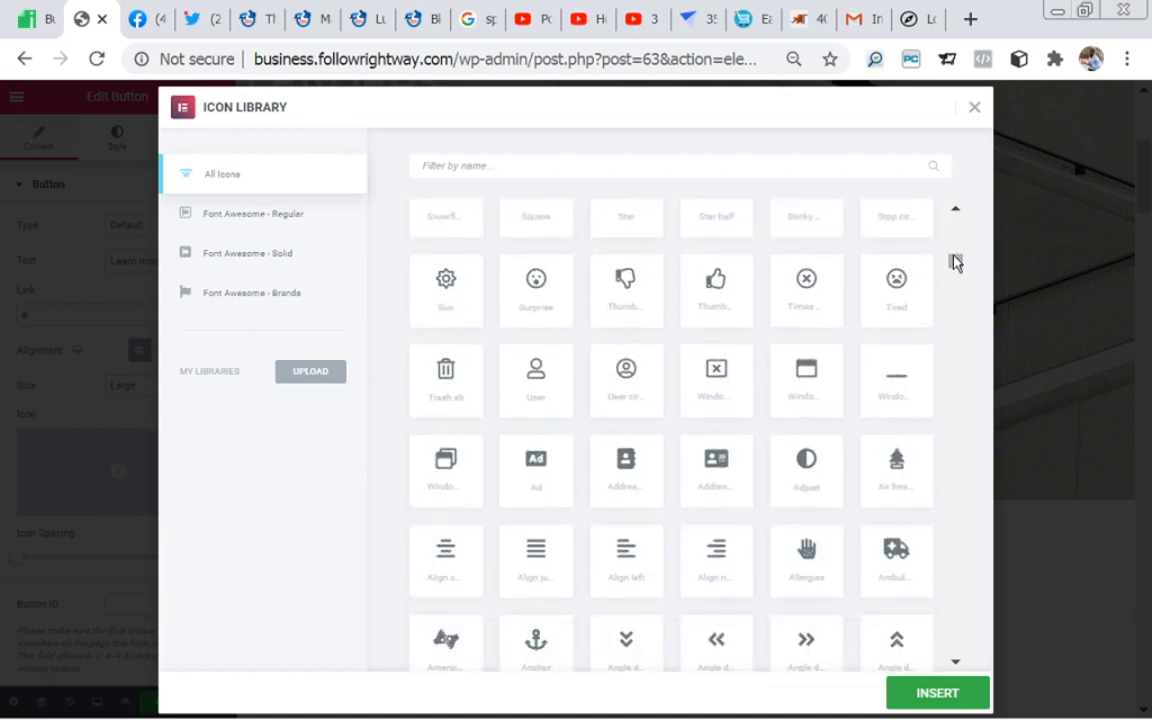
pyautogui.moveTo(955, 258); pyautogui.dragTo(953, 242)
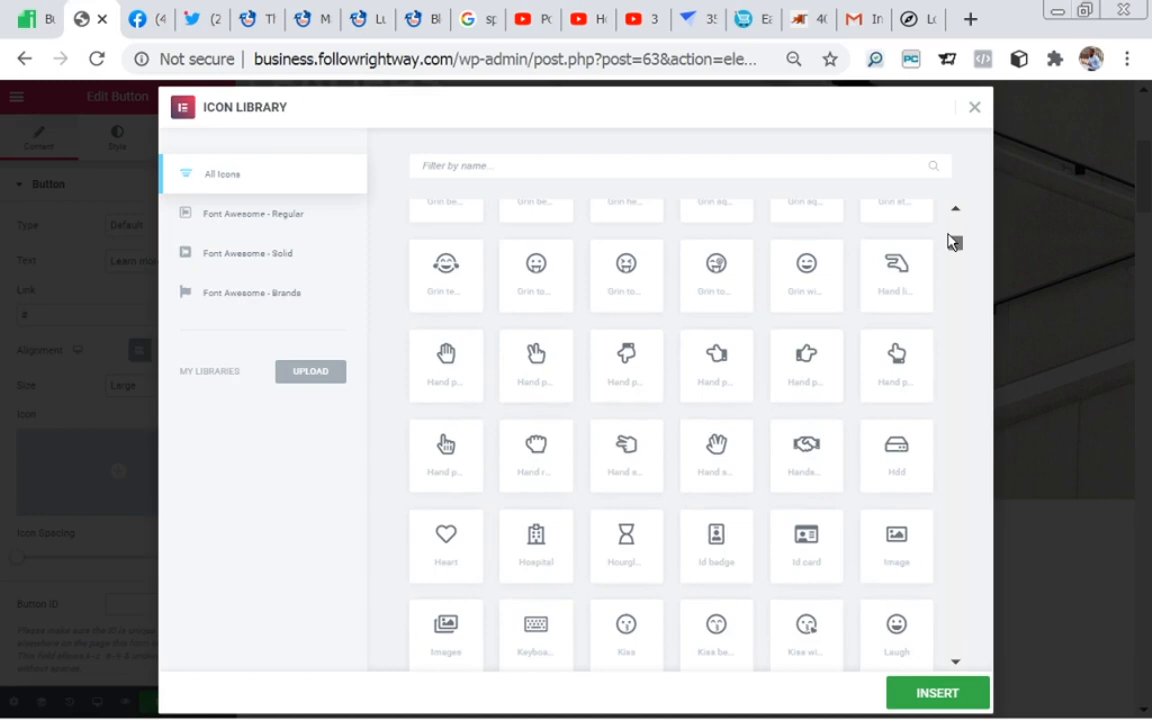
pyautogui.click(830, 385)
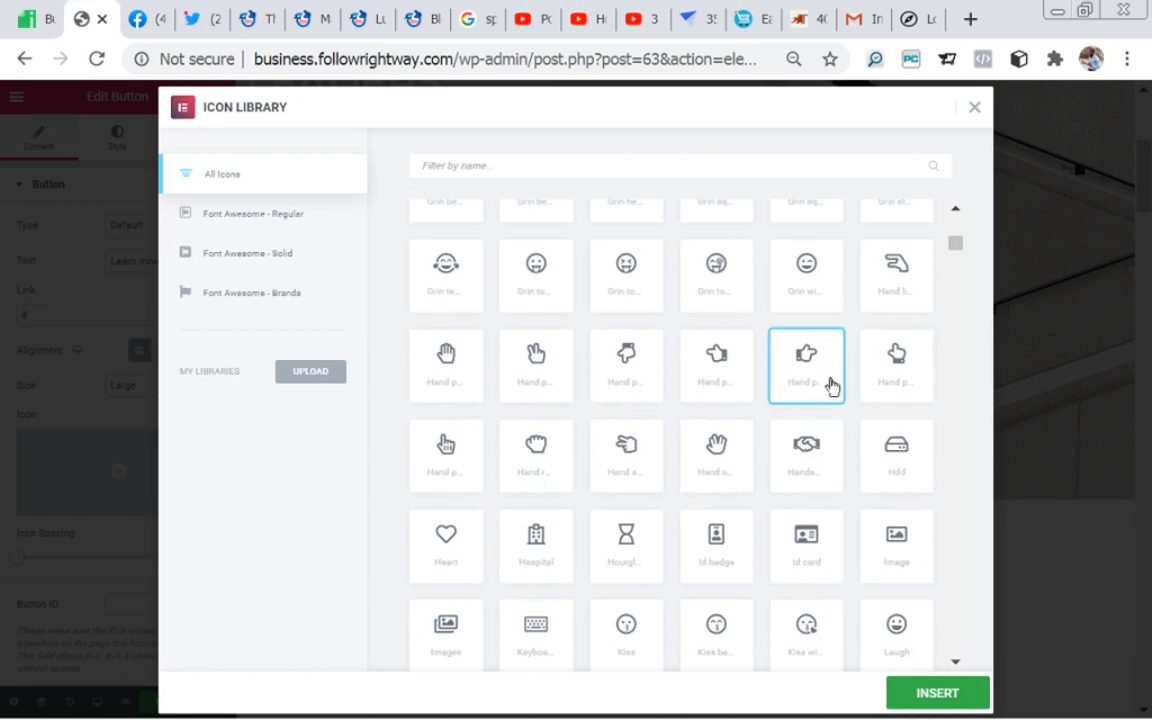
pyautogui.click(926, 694)
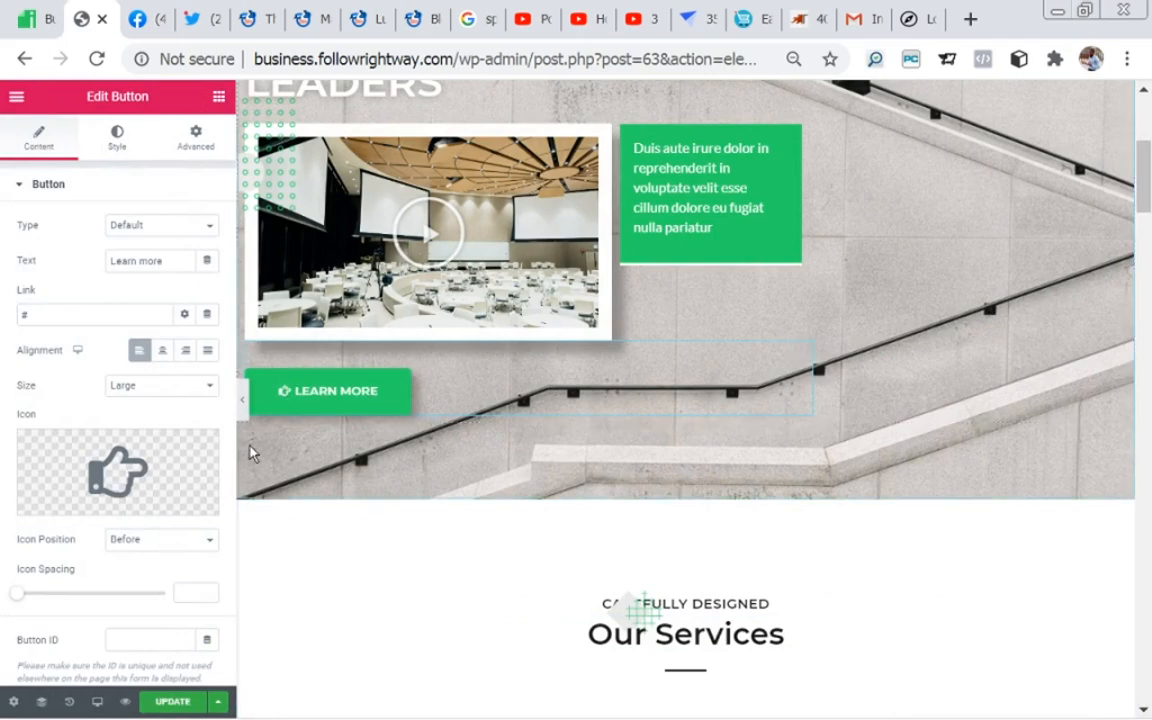
# Step: Keep the Learn More button's icon position at Before, set the icon spacing to 8, and update the page
pyautogui.scroll(-2, 230, 380)
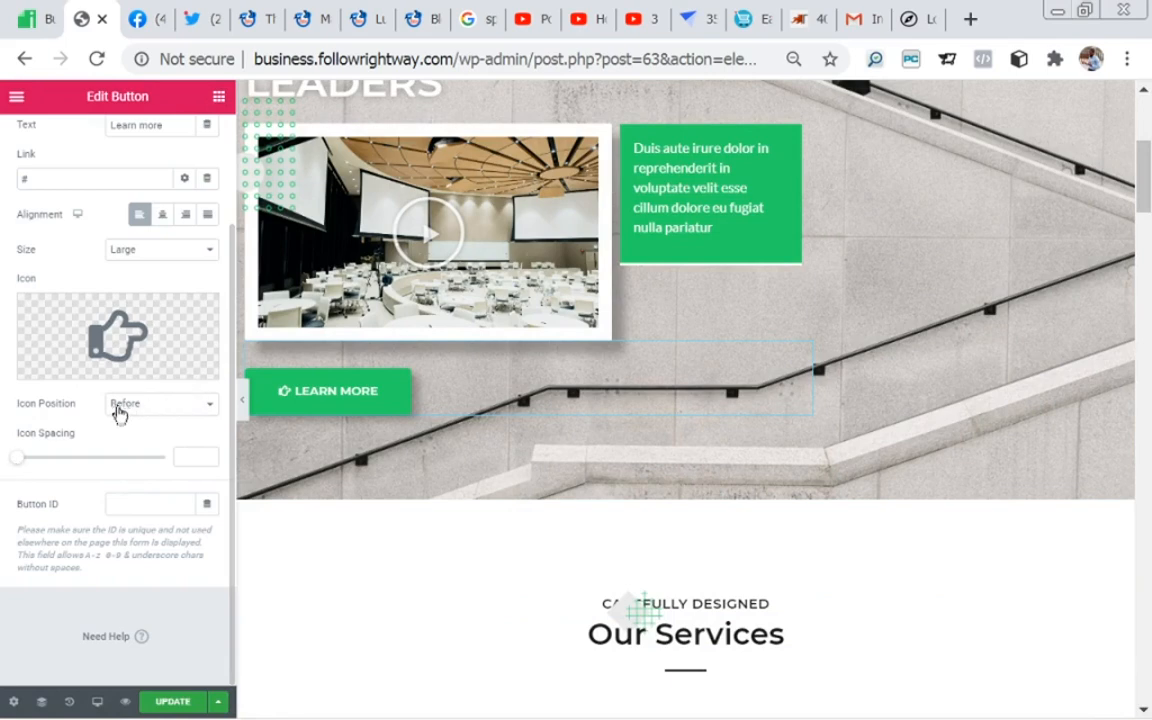
pyautogui.click(210, 408)
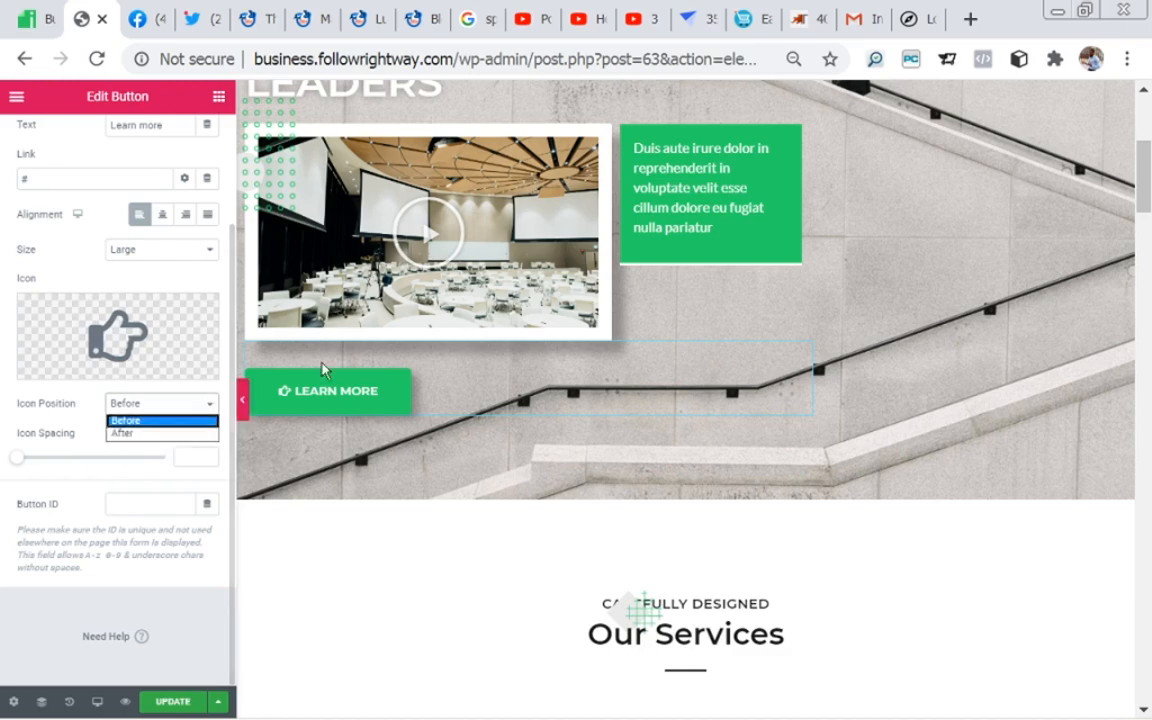
pyautogui.click(152, 424)
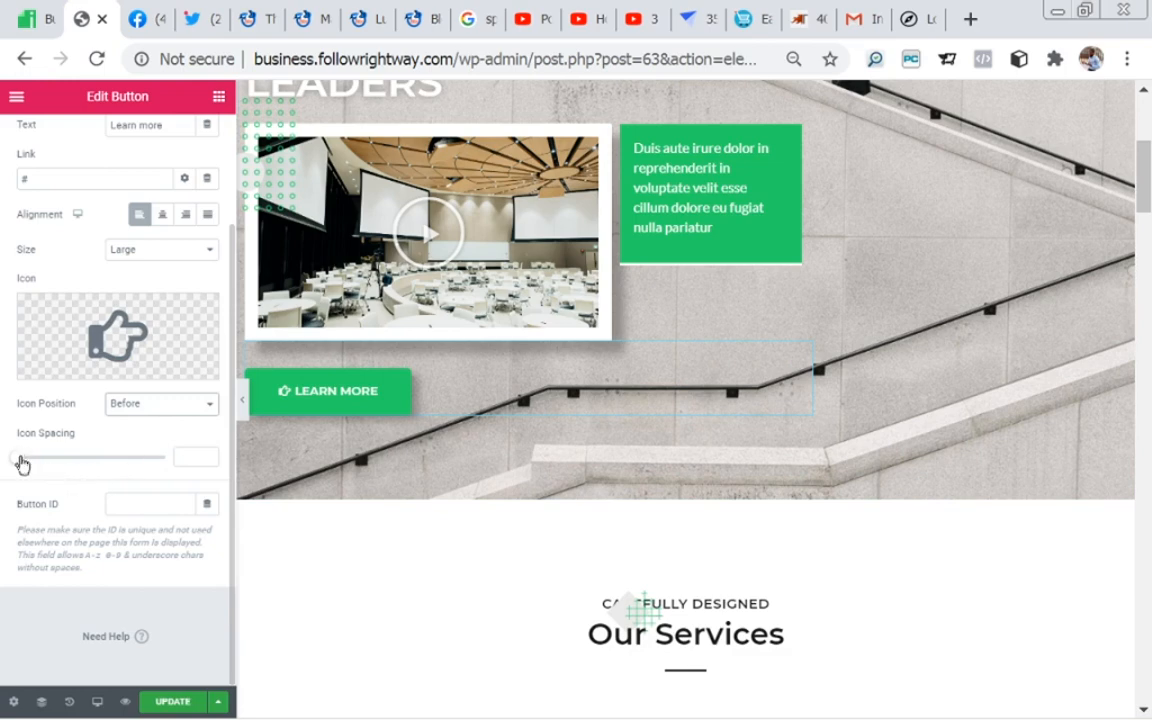
pyautogui.moveTo(23, 461)
pyautogui.mouseDown()
pyautogui.moveTo(68, 466)
pyautogui.moveTo(45, 465)
pyautogui.mouseUp()
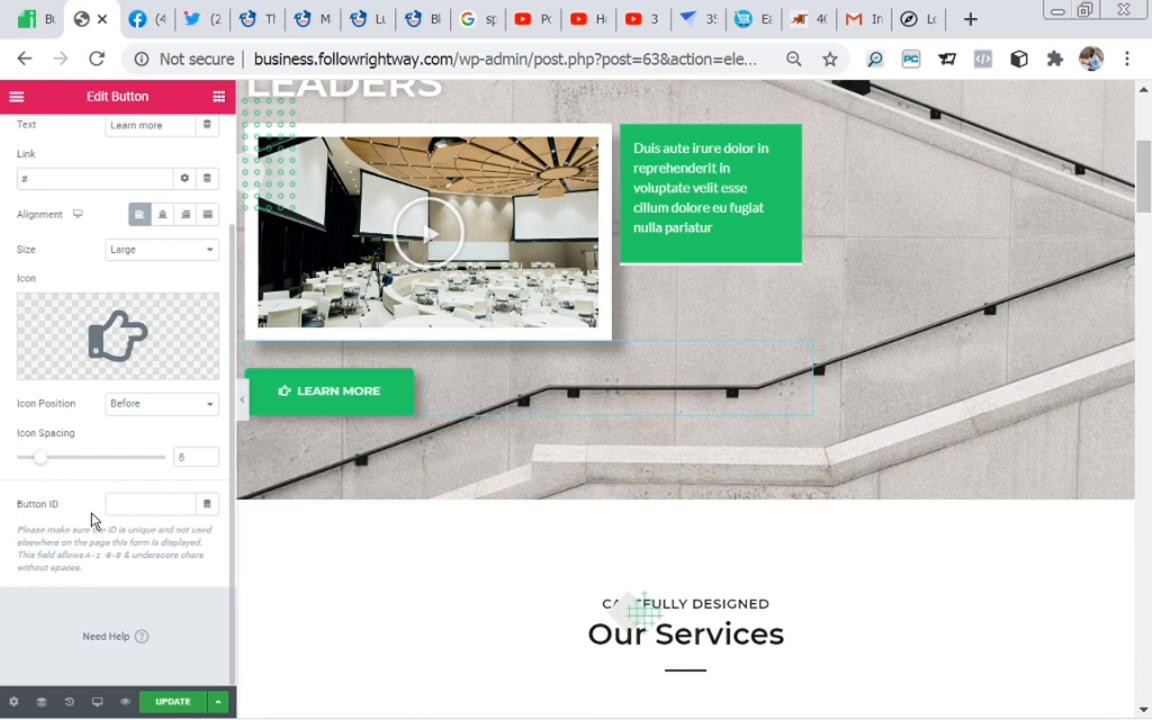
pyautogui.moveTo(187, 365)
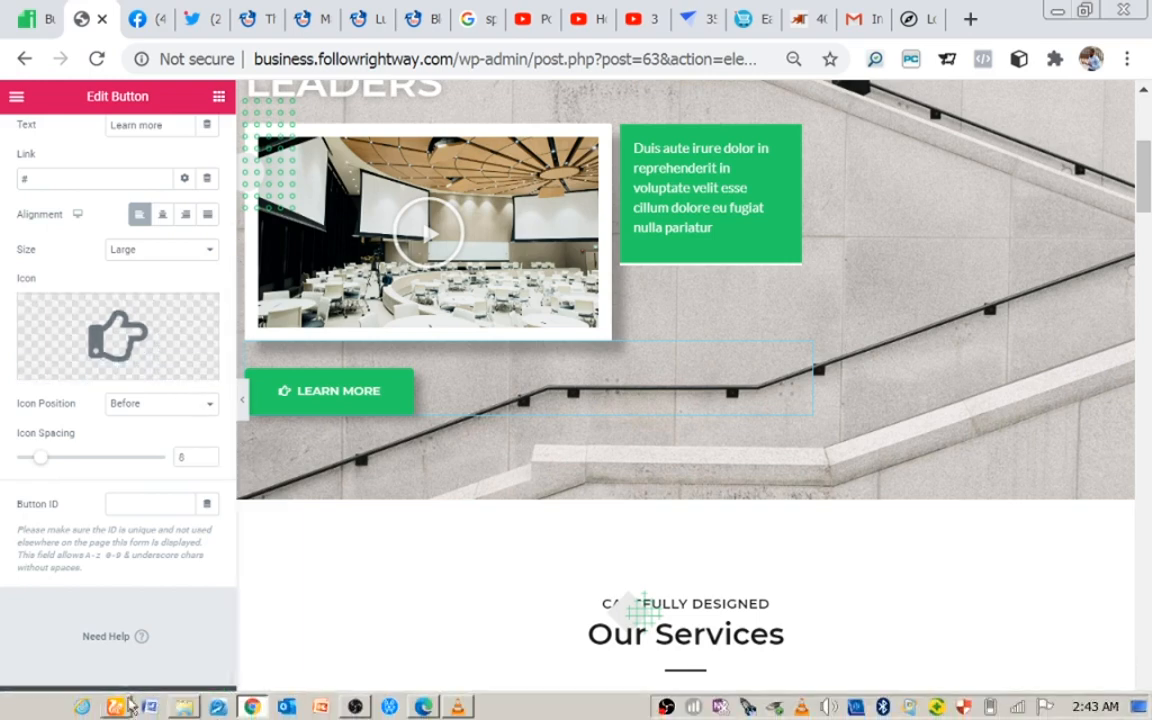
pyautogui.click(163, 704)
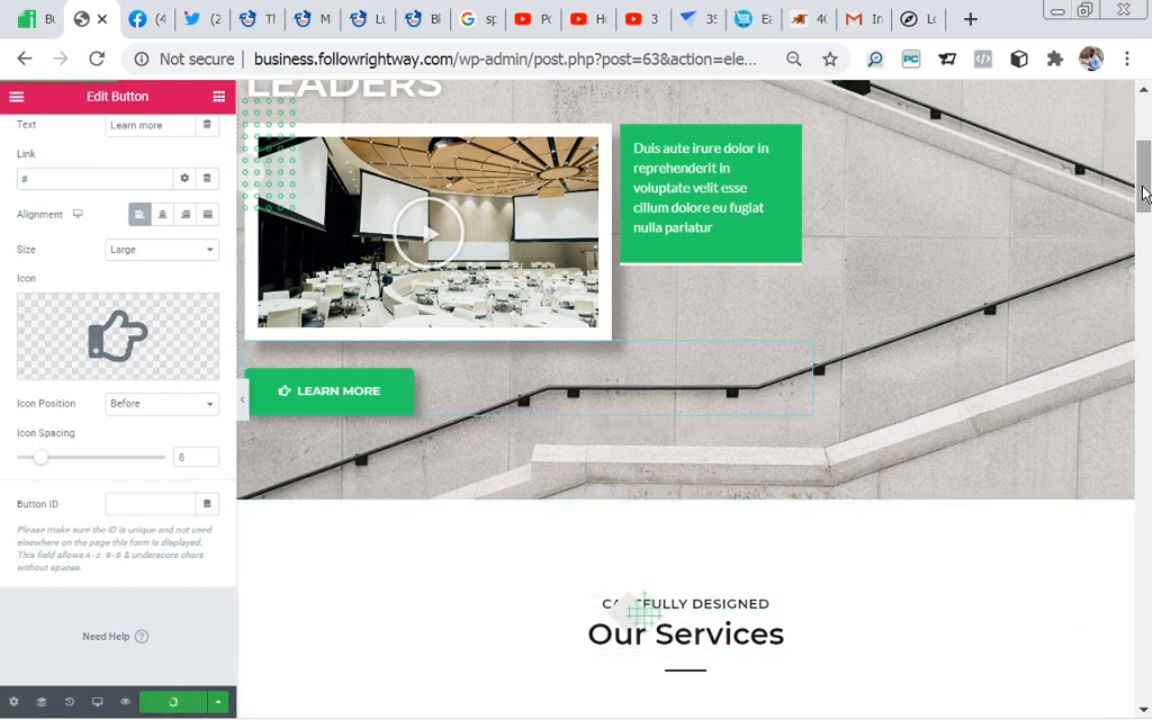
# Step: Open the Our Services section for editing and view its layout settings
pyautogui.moveTo(1144, 192); pyautogui.dragTo(1144, 245)
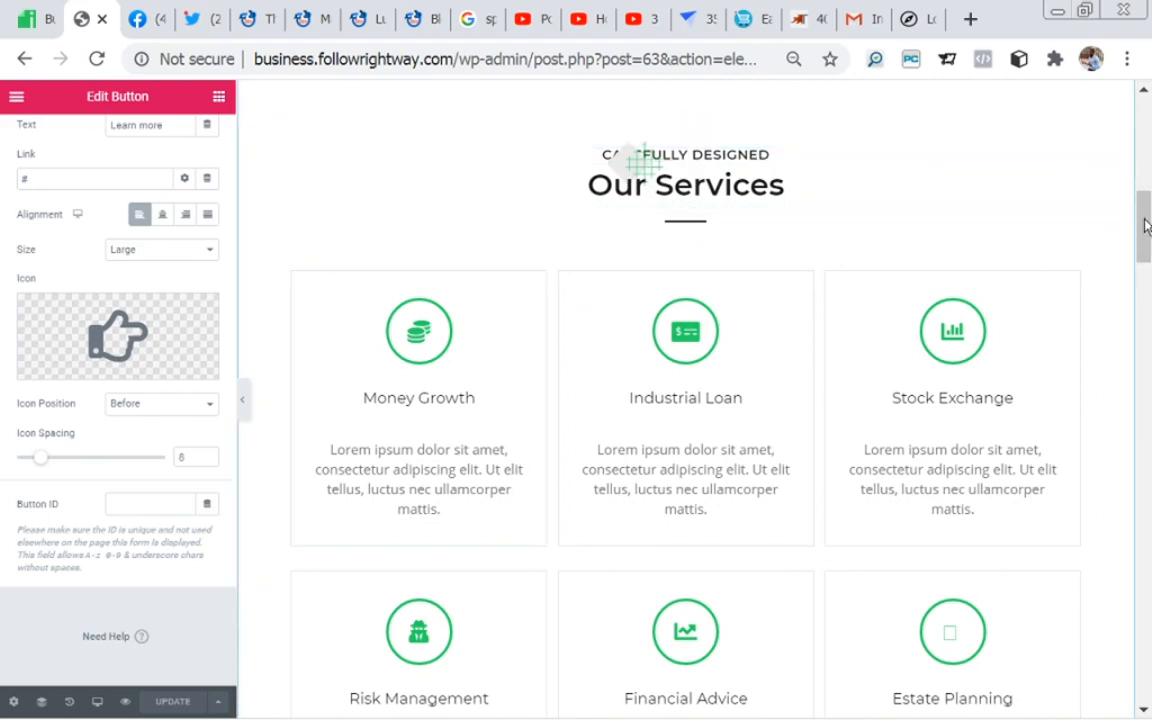
pyautogui.scroll(3, 1146, 225)
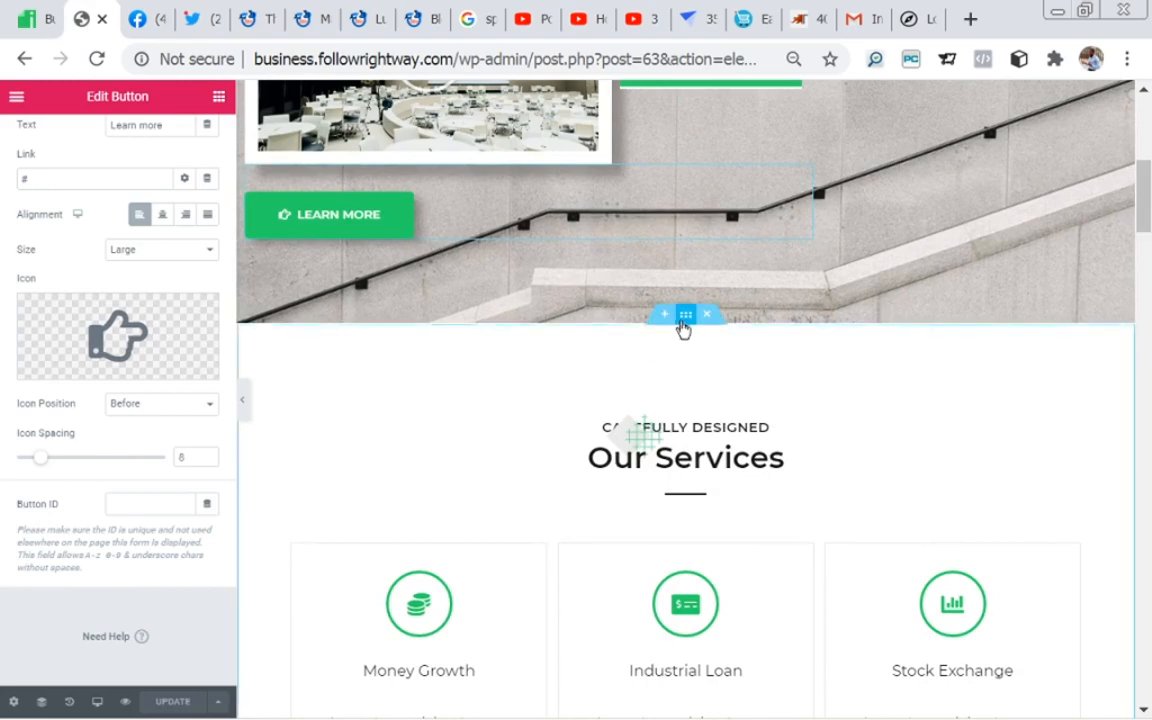
pyautogui.click(686, 316)
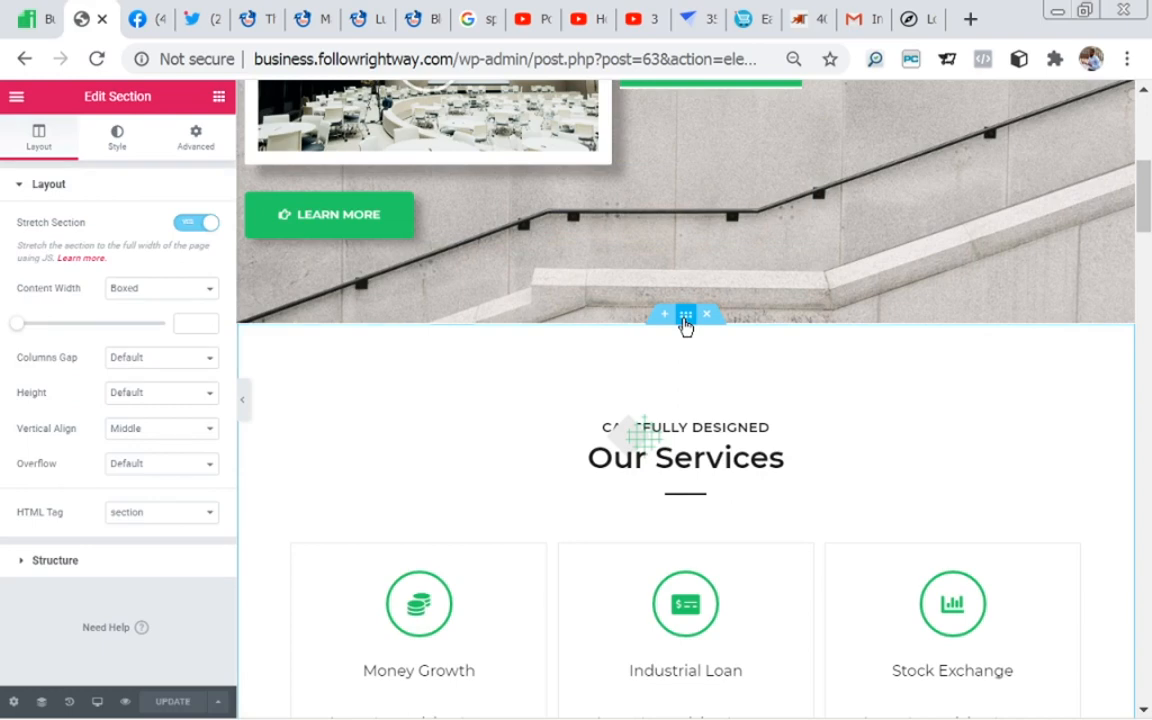
# Step: View the column structures offered for a new section at the end of the page and close the chooser
pyautogui.moveTo(1145, 245); pyautogui.dragTo(1149, 700)
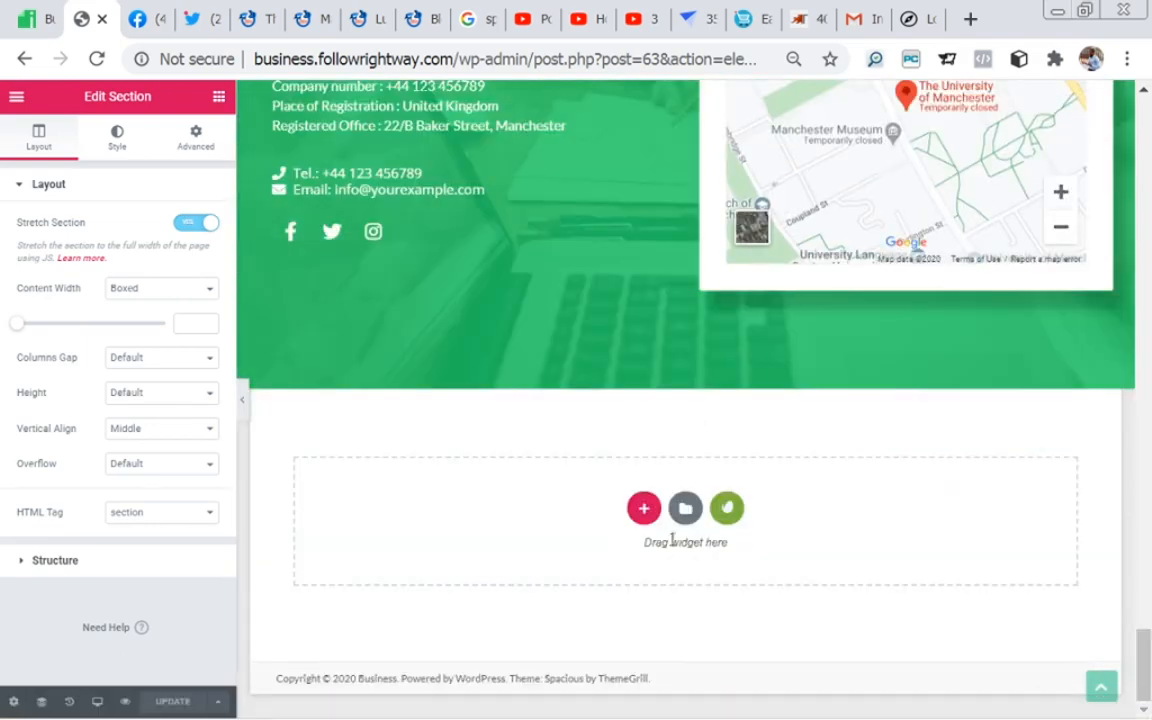
pyautogui.click(644, 510)
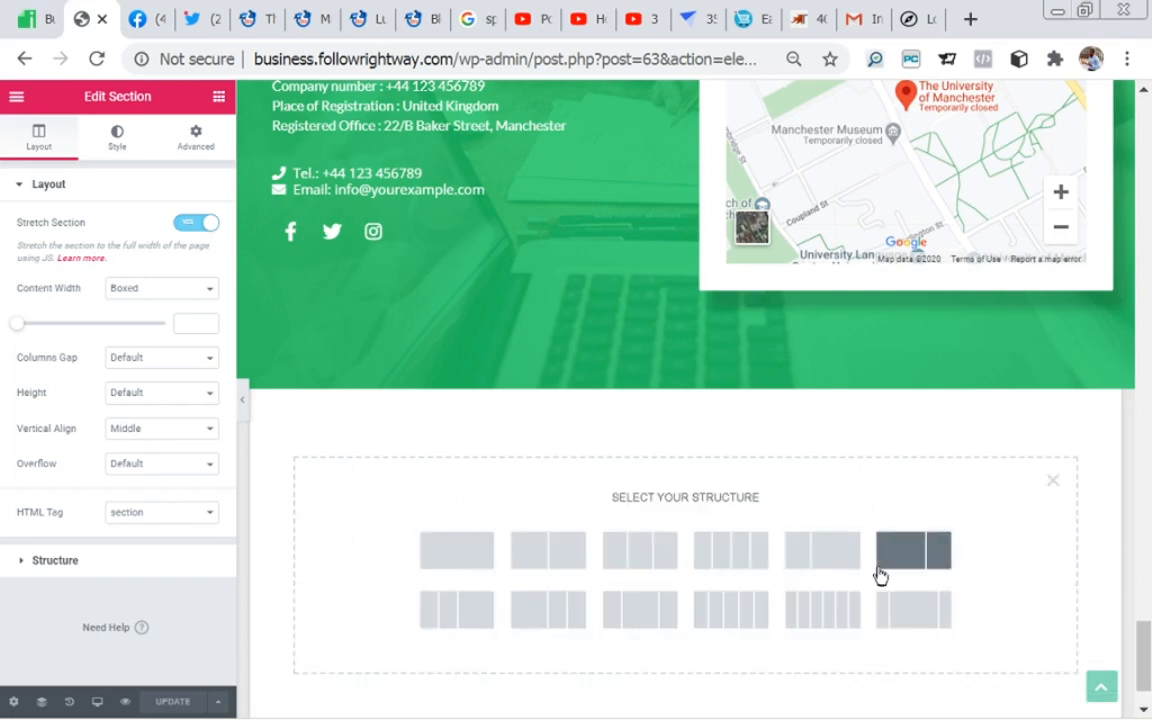
pyautogui.click(1054, 483)
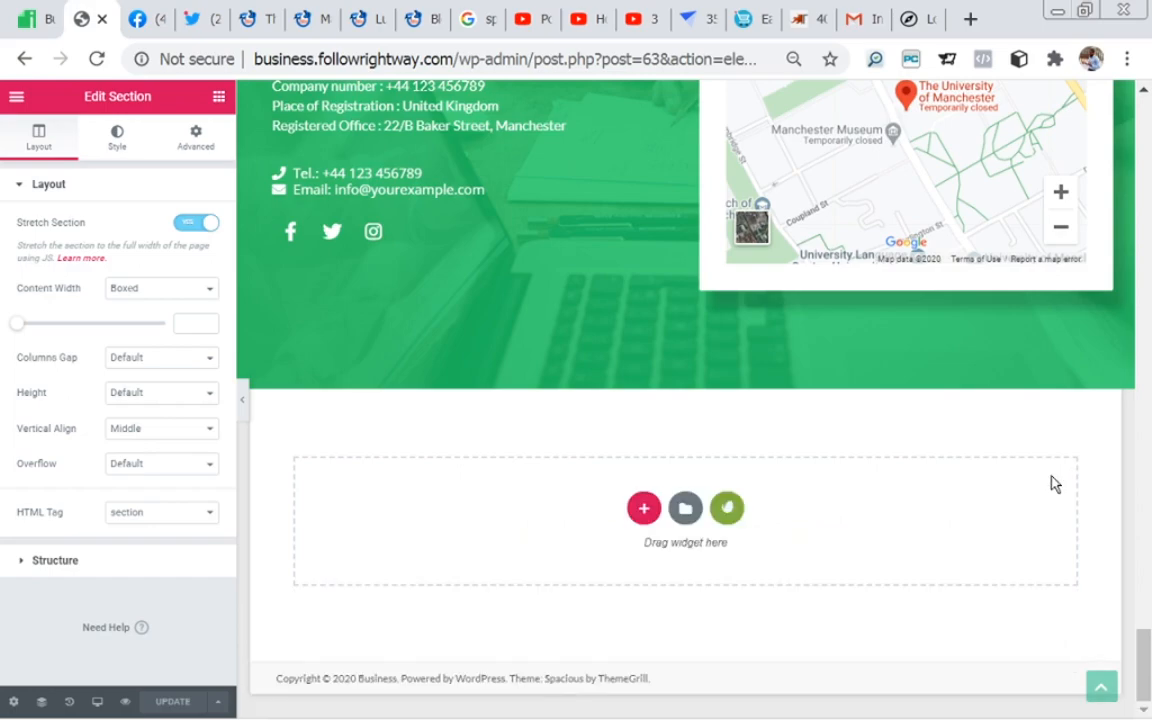
# Step: Insert a single-column section with an Image widget above the Our Services section and delete that section again
pyautogui.moveTo(1140, 645); pyautogui.dragTo(1140, 200)
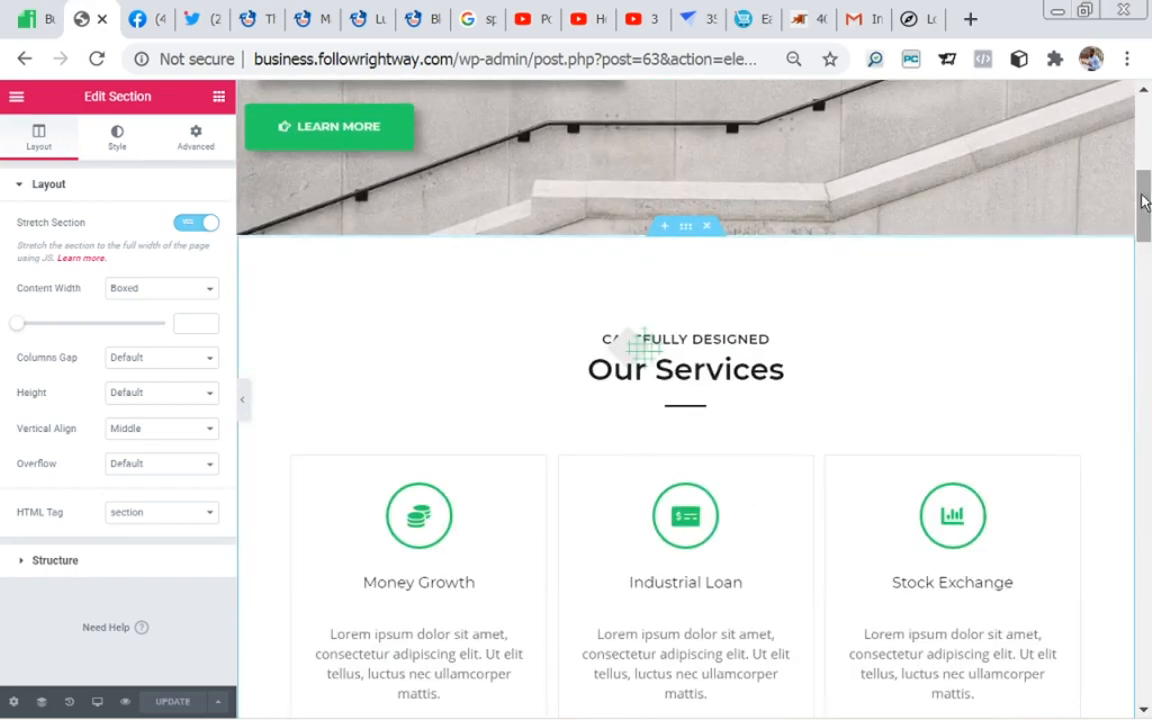
pyautogui.click(665, 229)
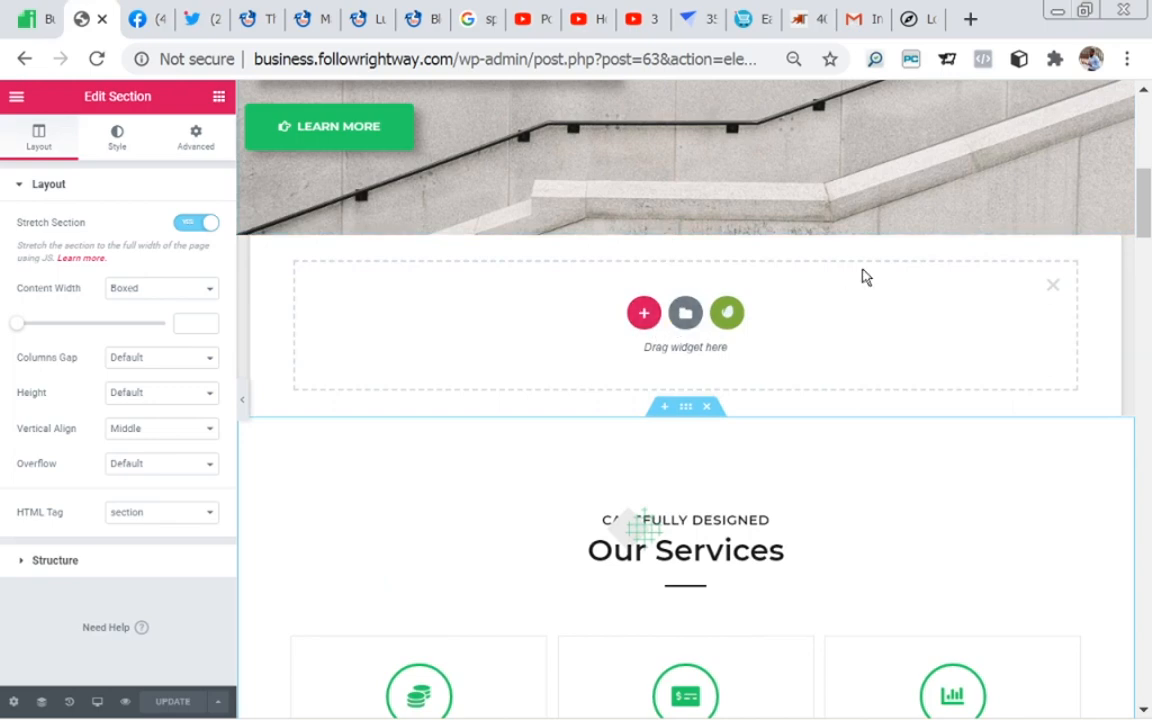
pyautogui.click(646, 318)
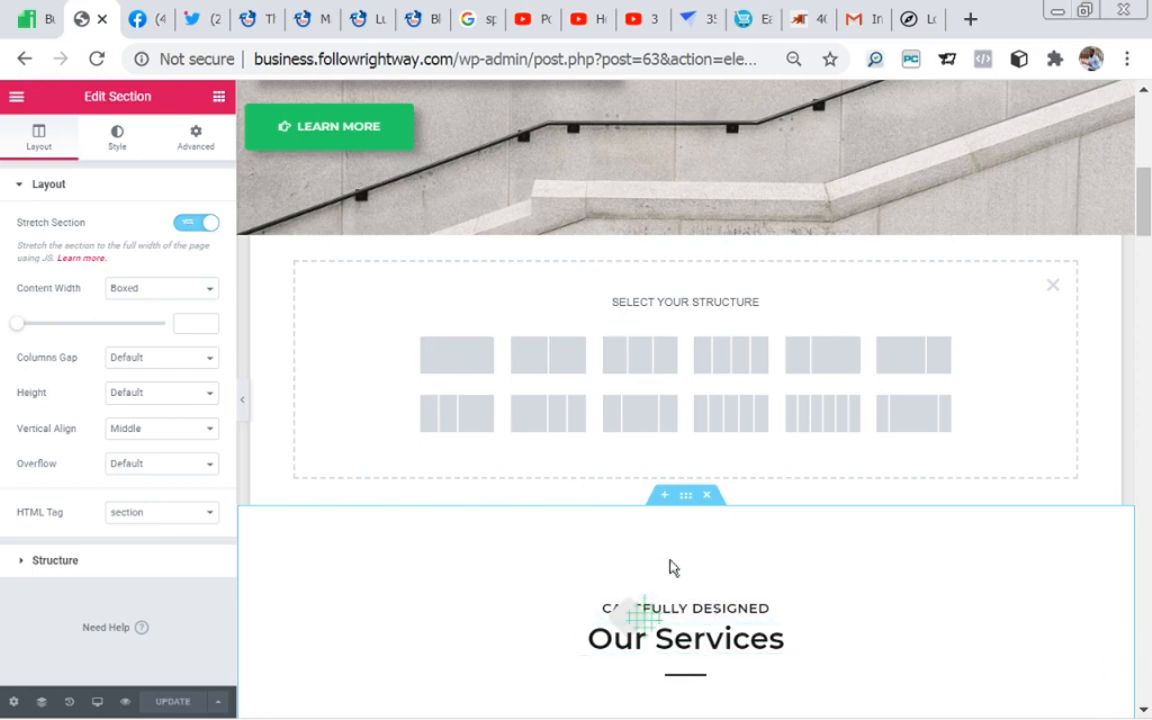
pyautogui.click(475, 359)
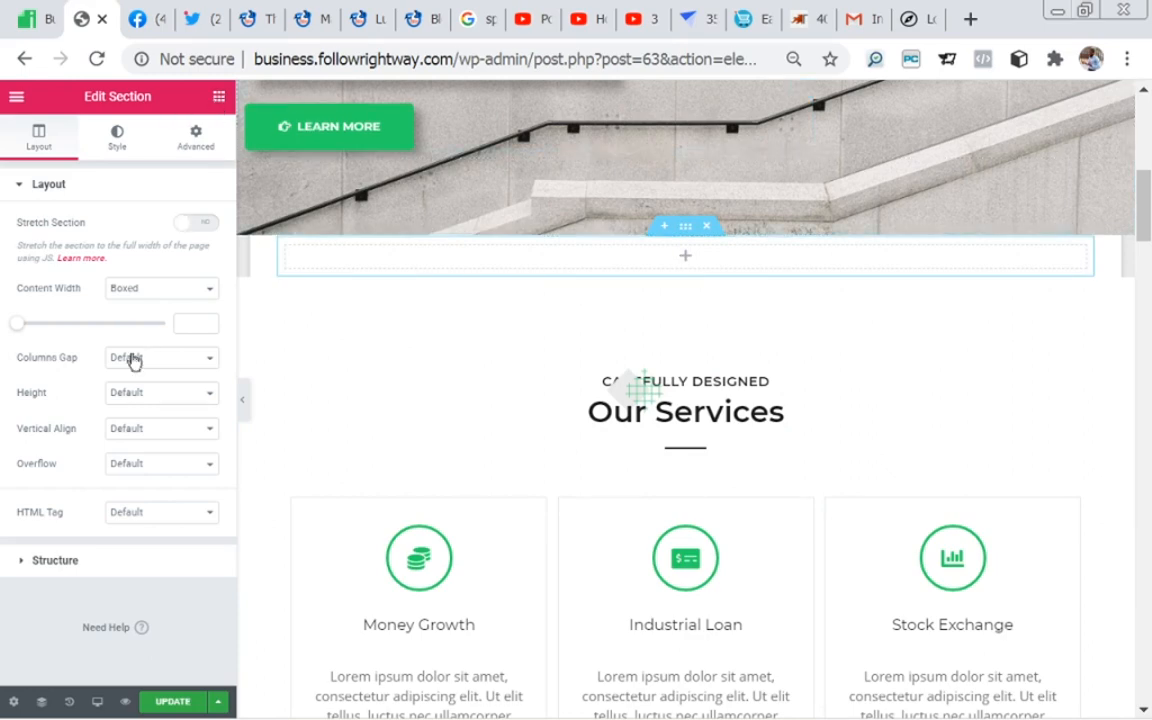
pyautogui.moveTo(104, 346); pyautogui.dragTo(668, 258)
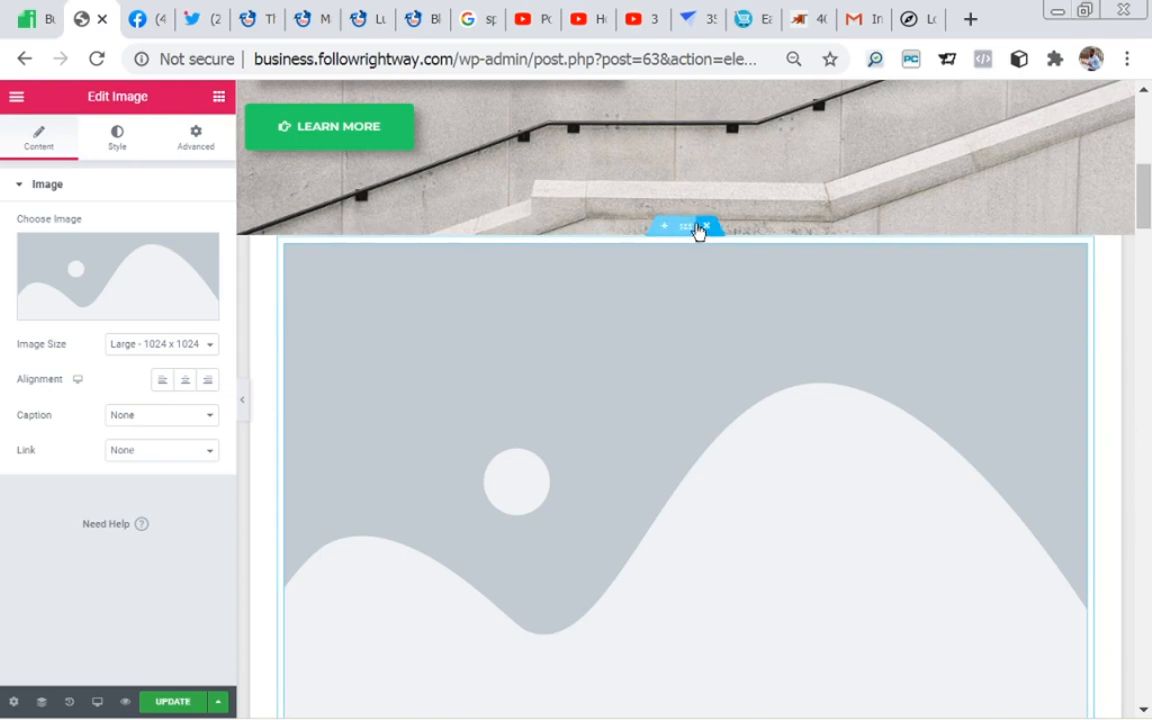
pyautogui.click(706, 228)
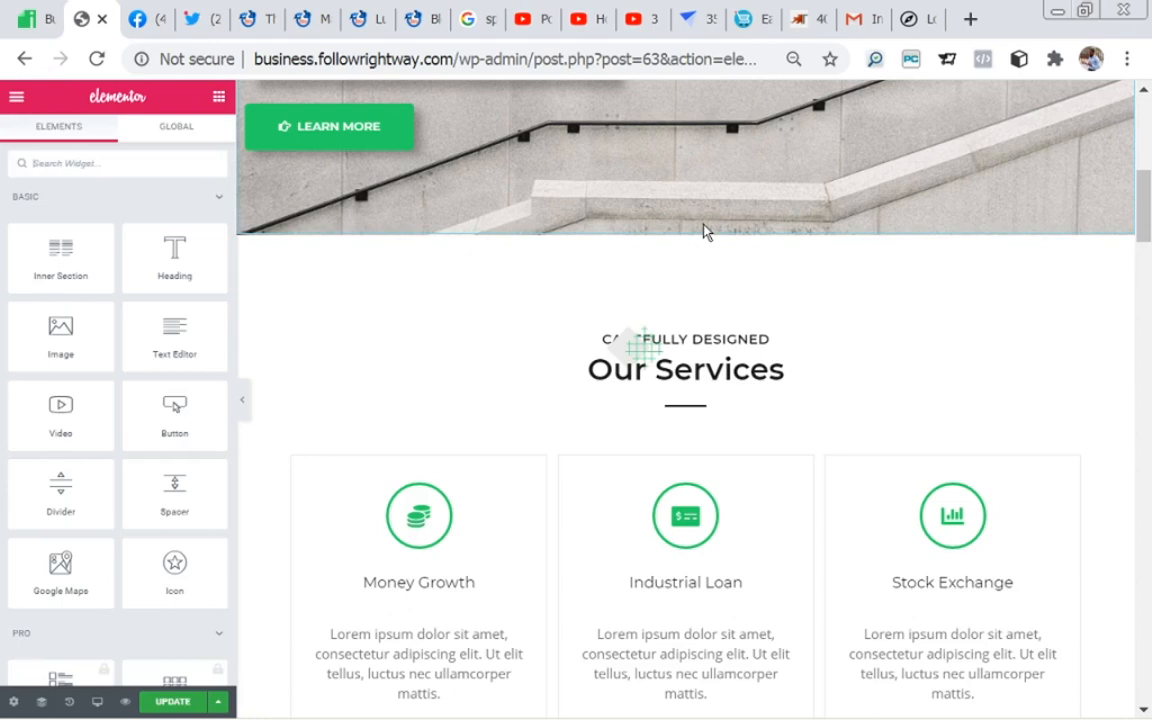
# Step: Reopen the Our Services section's layout settings and look through its service boxes
pyautogui.moveTo(707, 252)
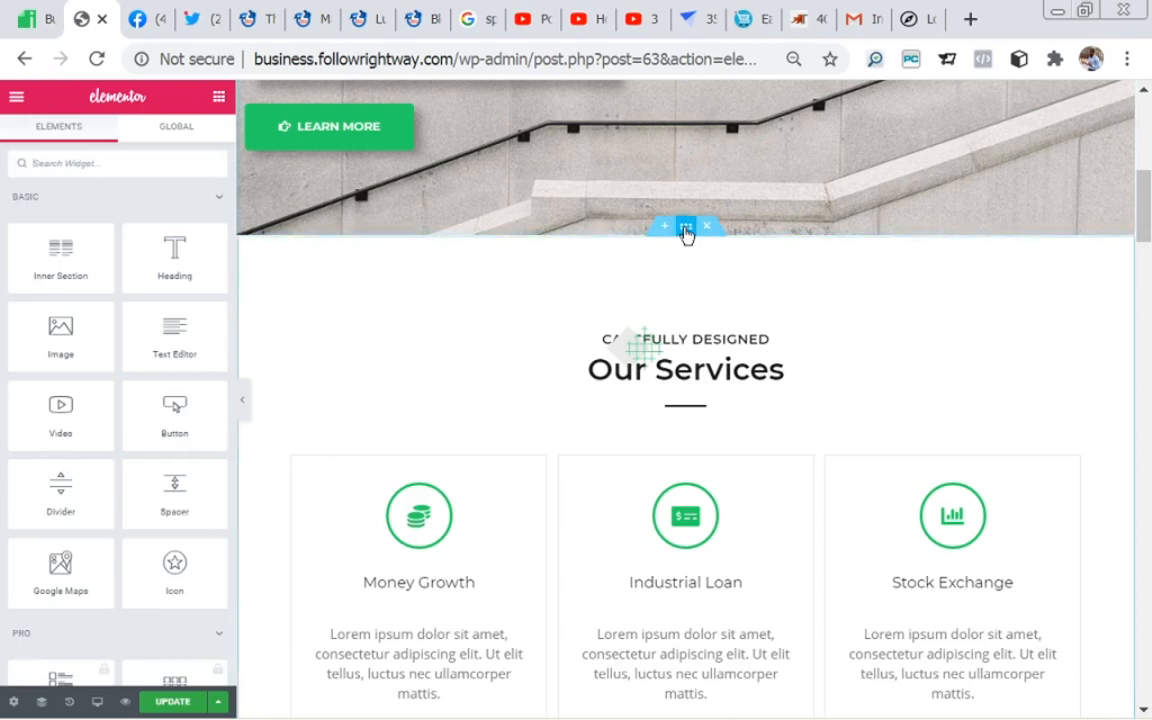
pyautogui.click(686, 231)
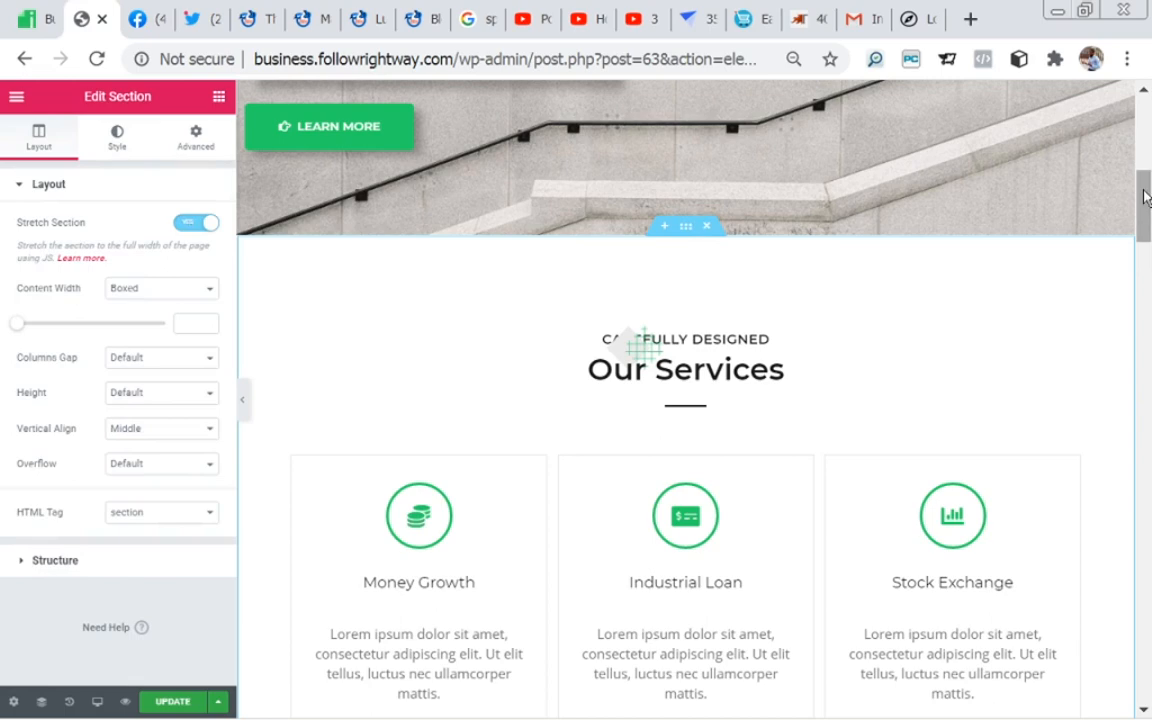
pyautogui.moveTo(1145, 197); pyautogui.dragTo(1145, 207)
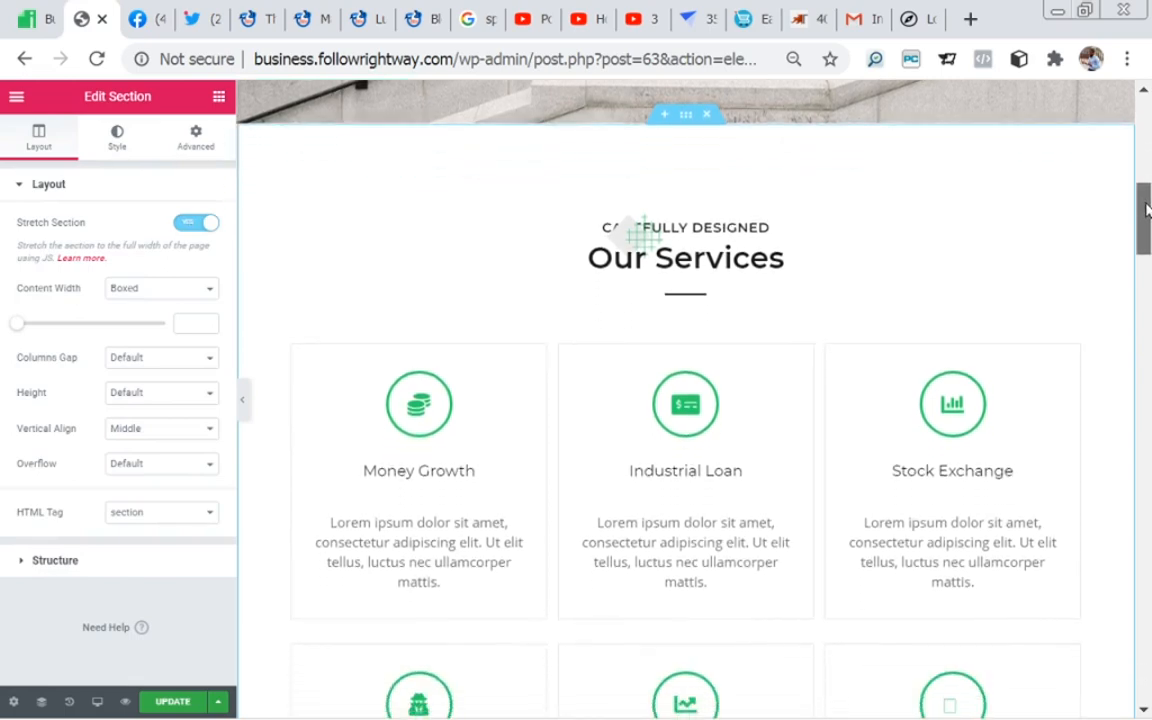
pyautogui.scroll(-2, 995, 238)
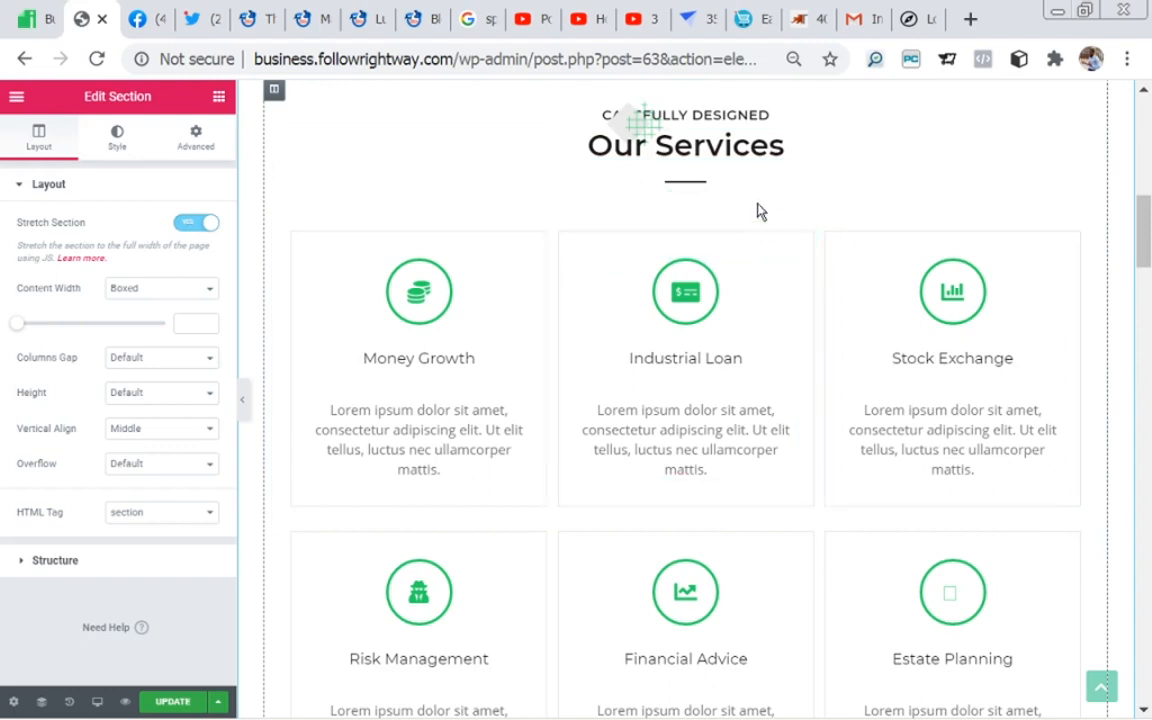
pyautogui.moveTo(1142, 229); pyautogui.dragTo(1146, 261)
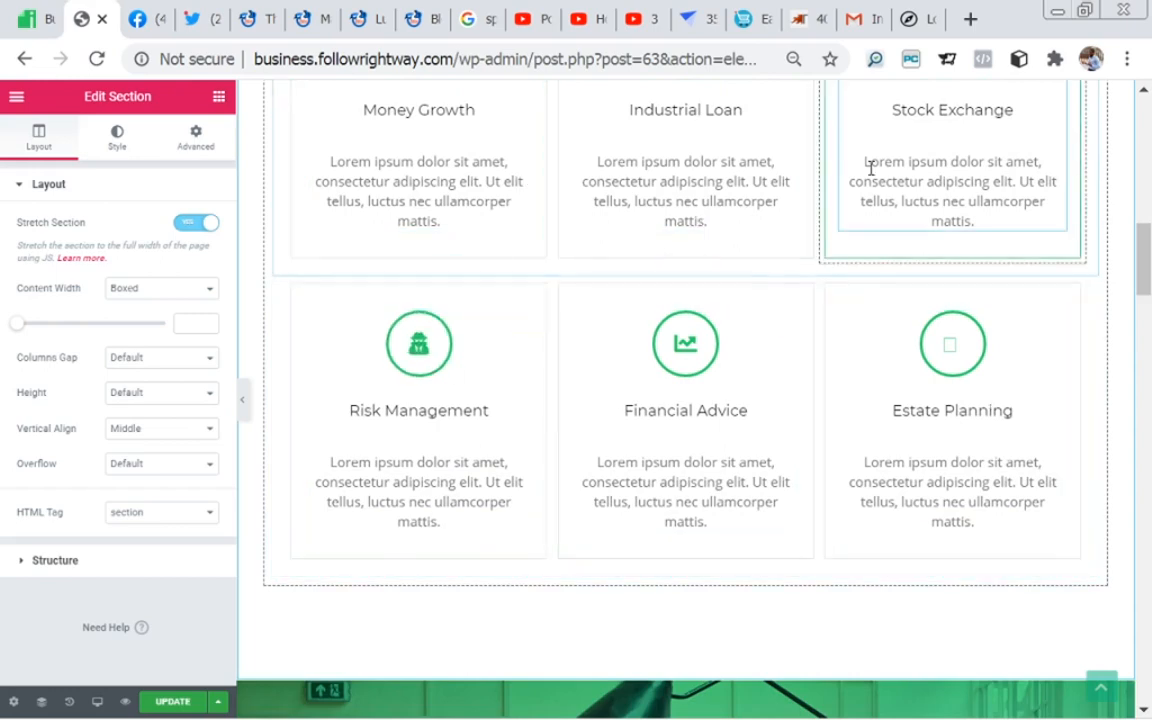
# Step: Open the Estate Planning column and its icon box in the Our Services section to view their settings
pyautogui.scroll(-1, 630, 284)
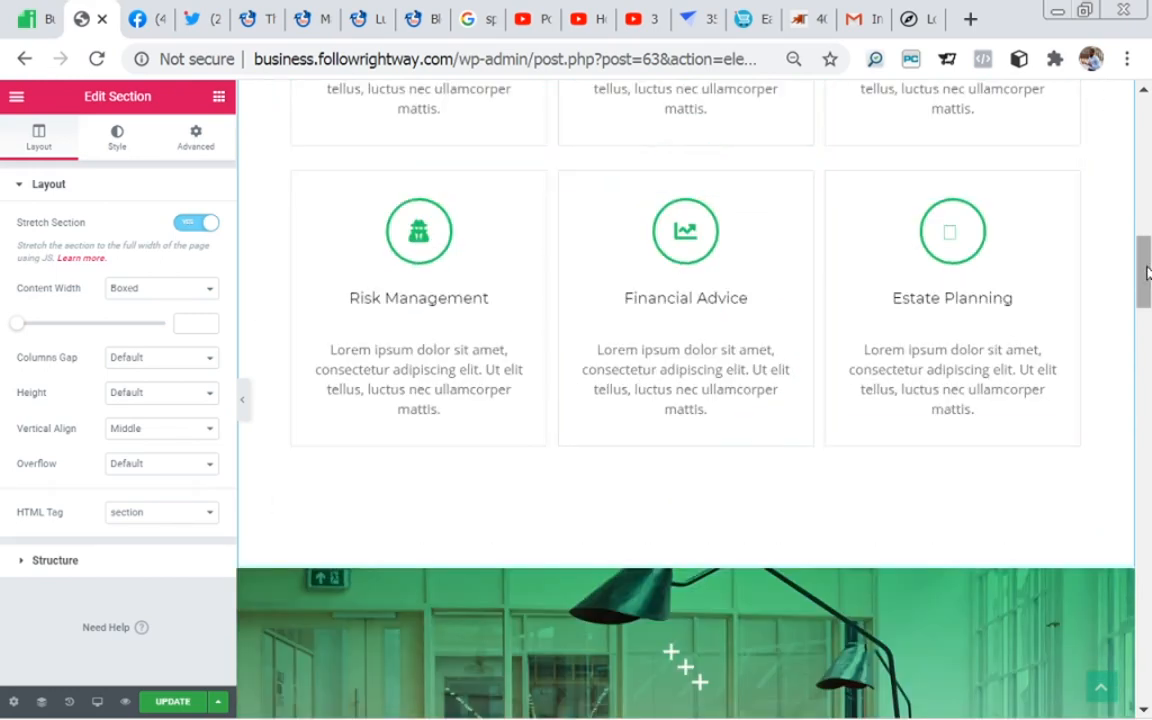
pyautogui.moveTo(1147, 272); pyautogui.dragTo(1146, 275)
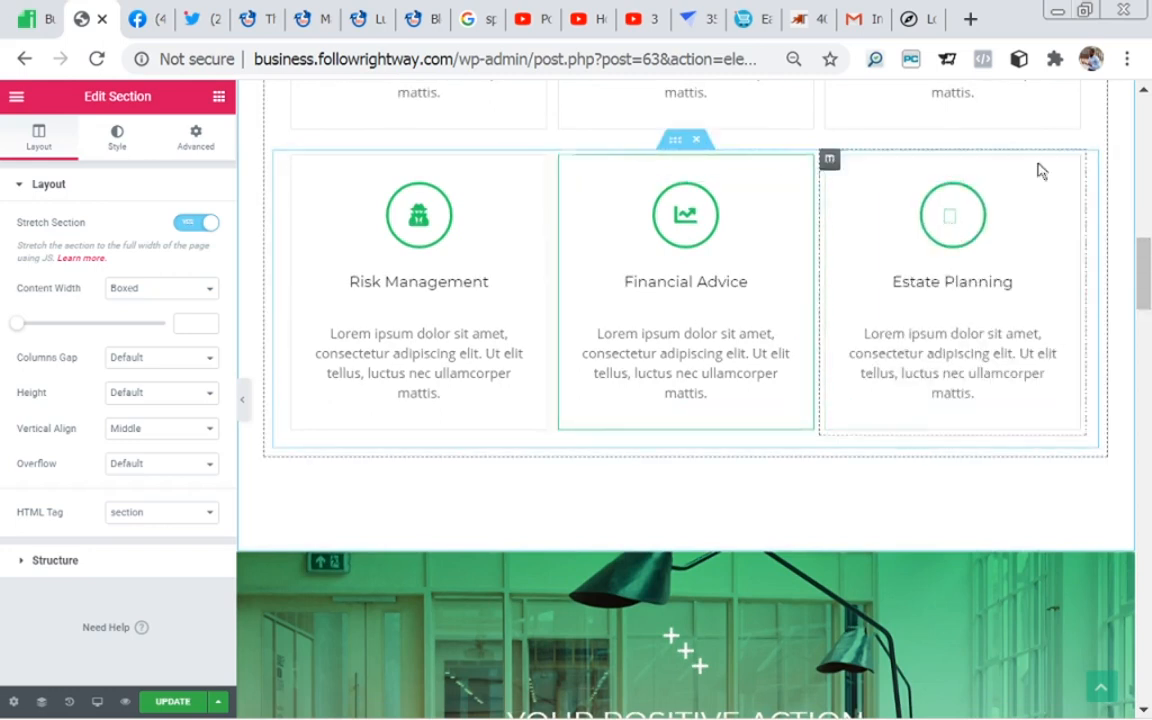
pyautogui.click(836, 172)
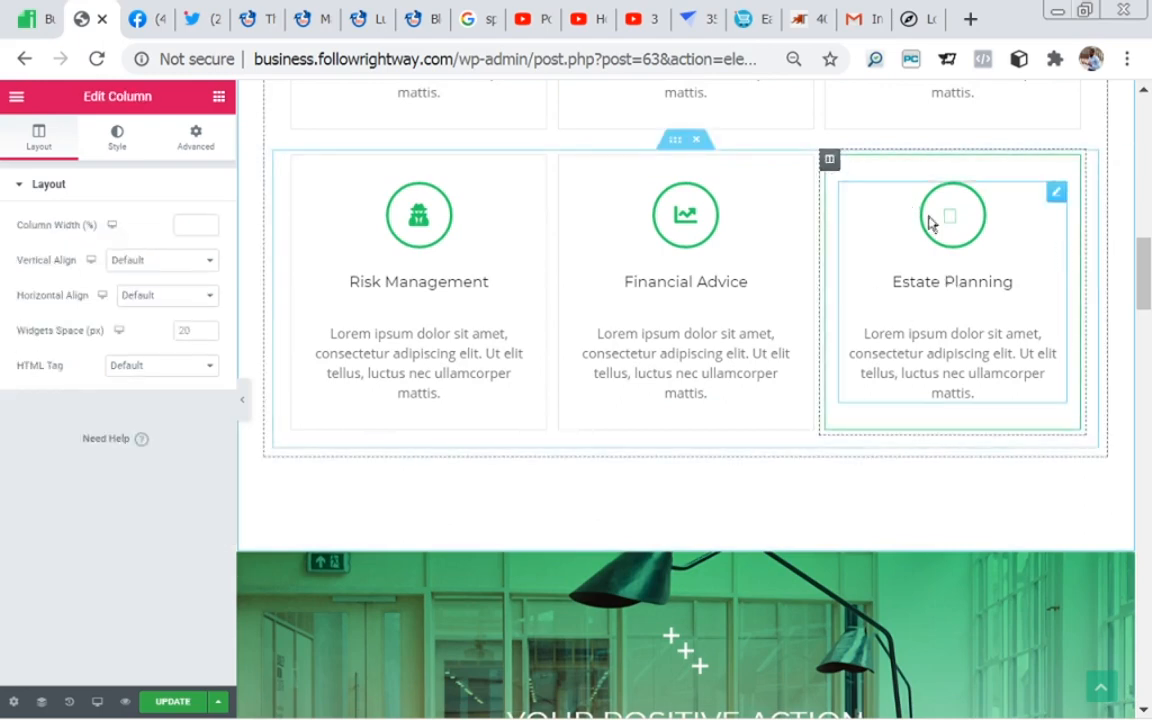
pyautogui.click(950, 232)
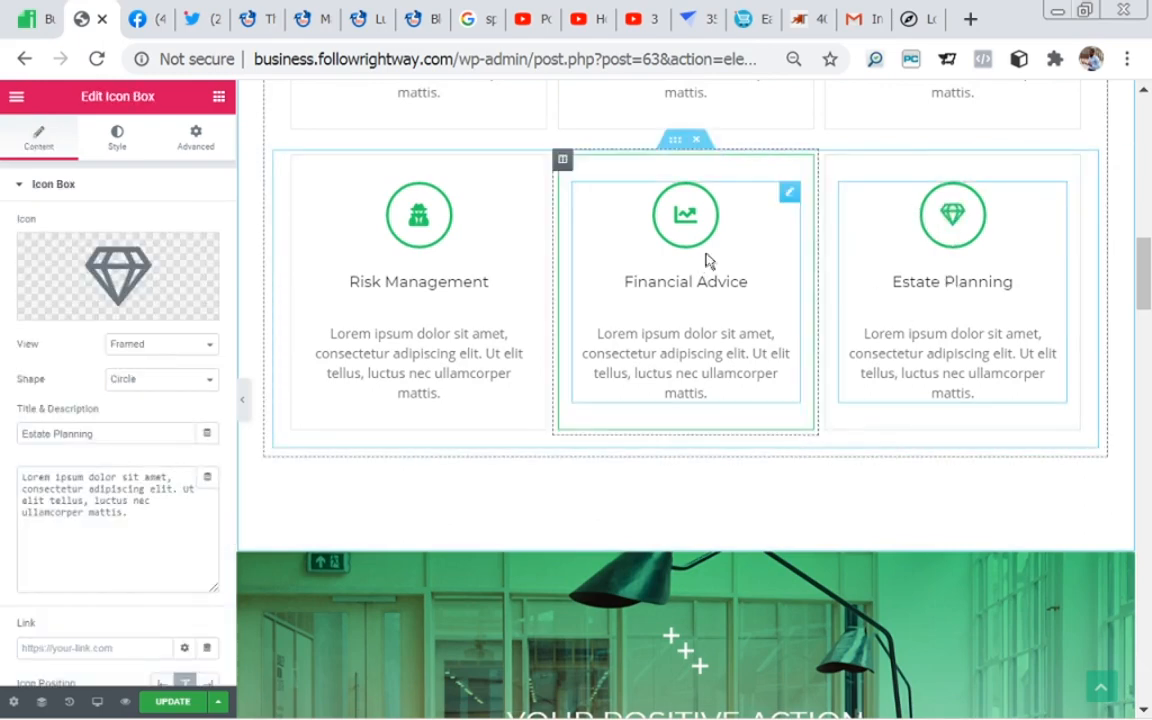
# Step: Review the Our Services section from its heading through the six service boxes to the green banner below
pyautogui.moveTo(1150, 240); pyautogui.dragTo(1148, 280)
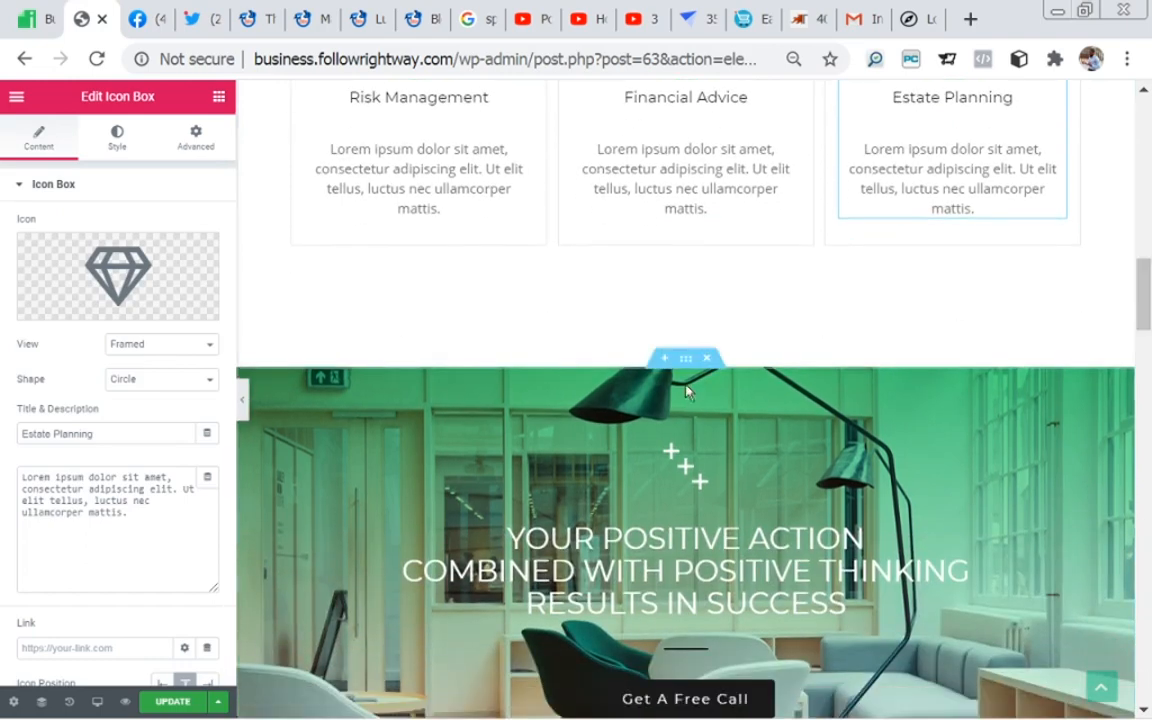
pyautogui.moveTo(1141, 298); pyautogui.dragTo(1141, 216)
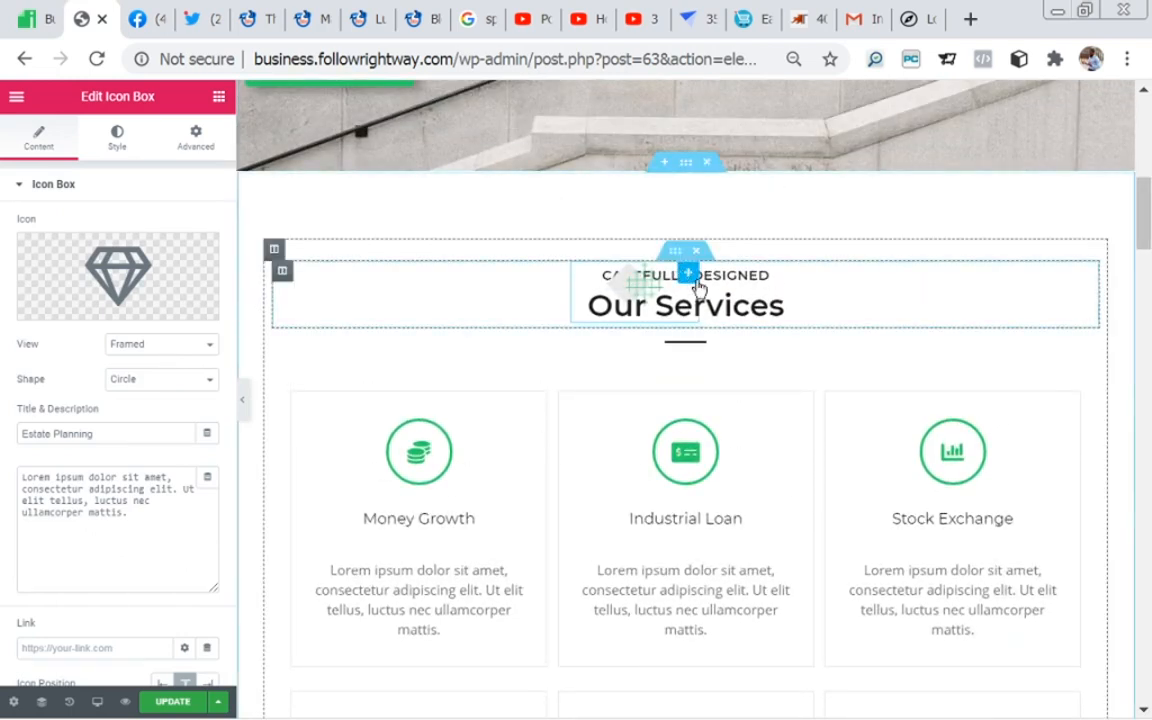
pyautogui.moveTo(1146, 224); pyautogui.dragTo(1149, 280)
pyautogui.scroll(-1, 684, 373)
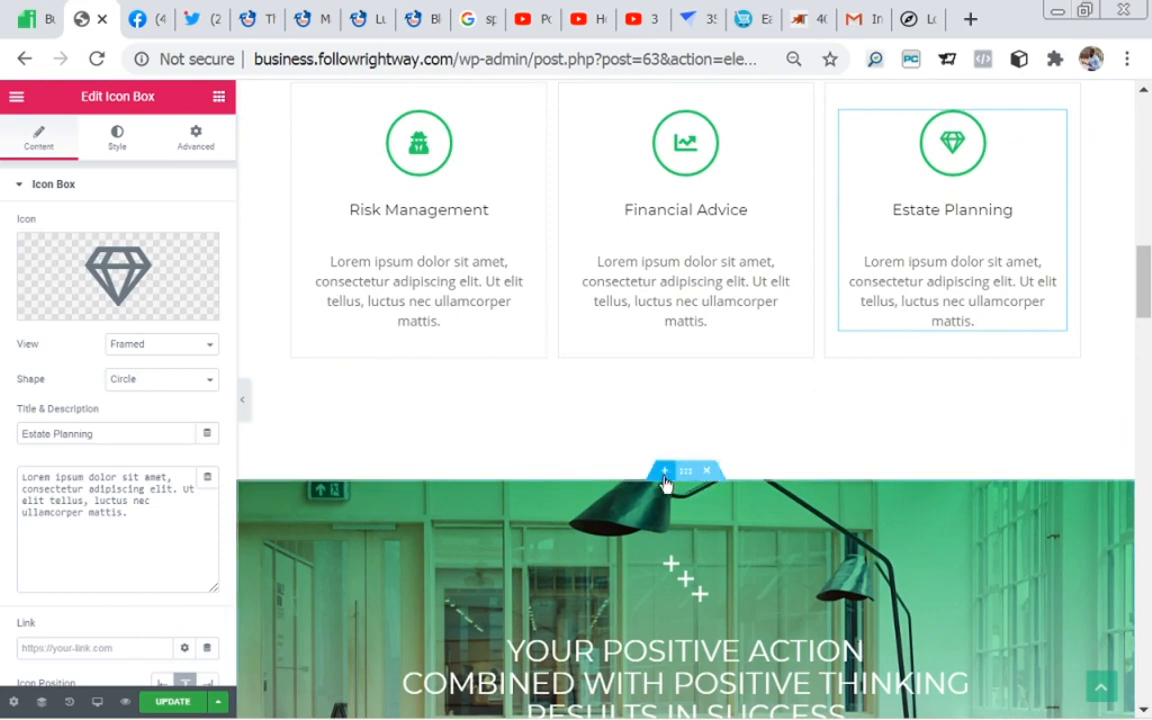
pyautogui.moveTo(1140, 287); pyautogui.dragTo(1124, 224)
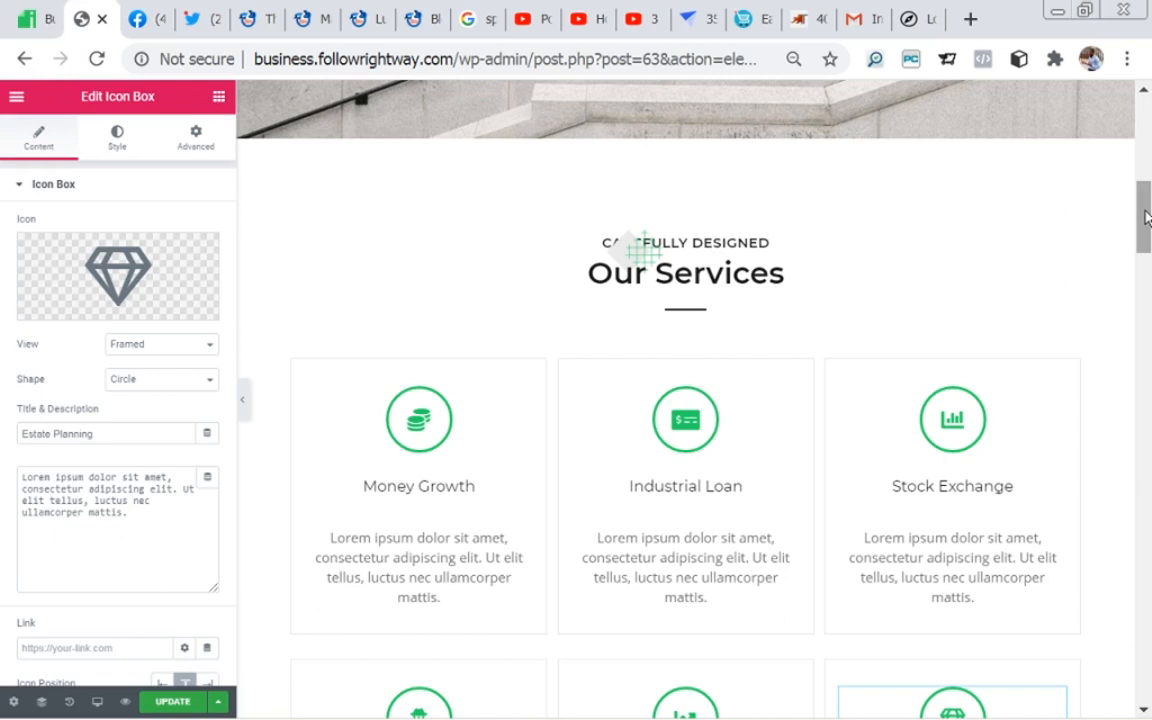
pyautogui.moveTo(1146, 218); pyautogui.dragTo(1146, 255)
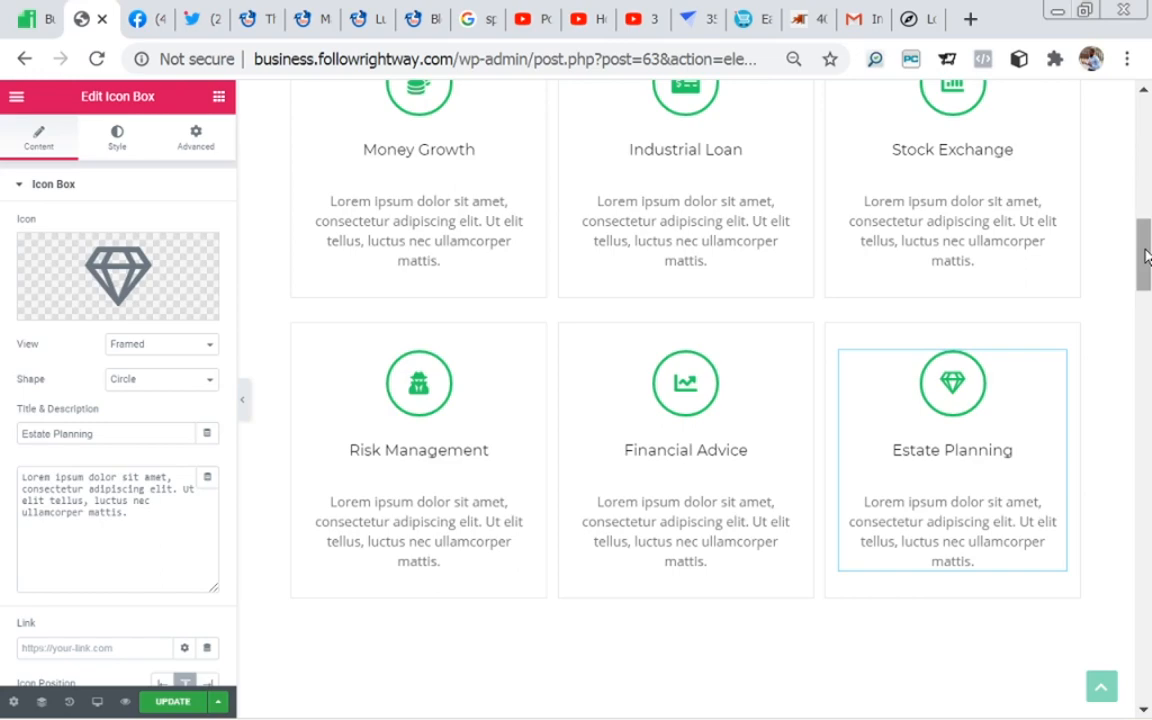
# Step: Open the body text, the small subheading and the title of the "our approach" section in turn to view their content settings
pyautogui.moveTo(1146, 257); pyautogui.dragTo(1147, 375)
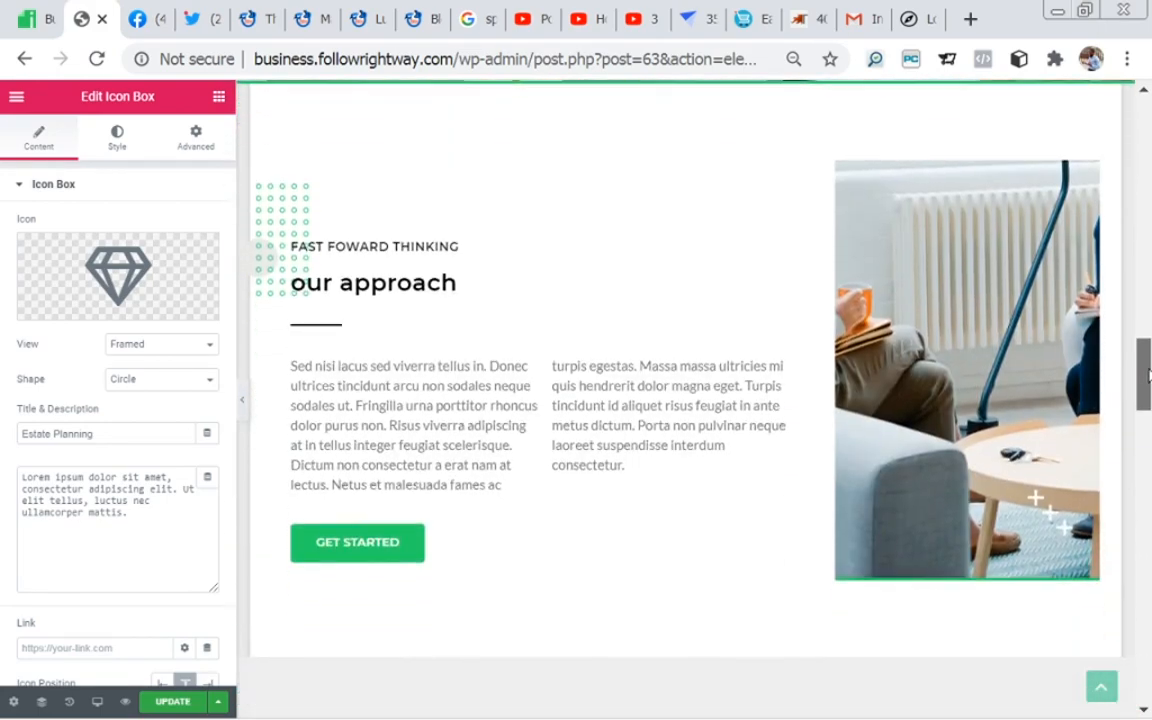
pyautogui.click(457, 424)
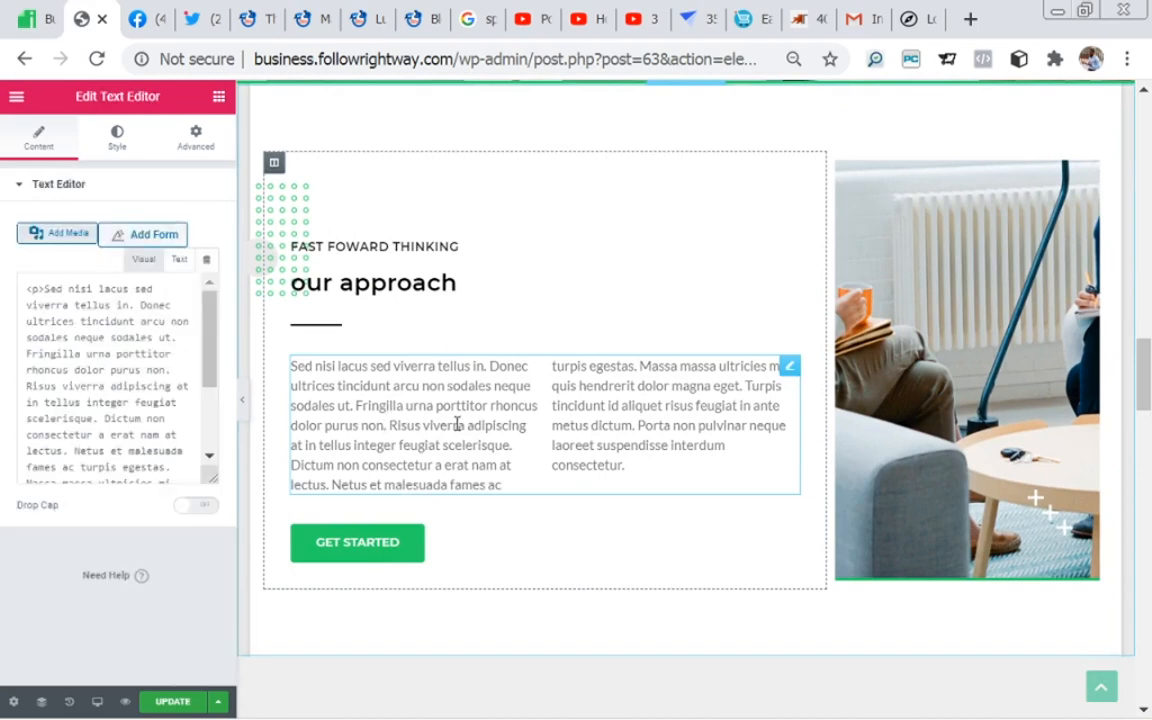
pyautogui.scroll(1, 386, 411)
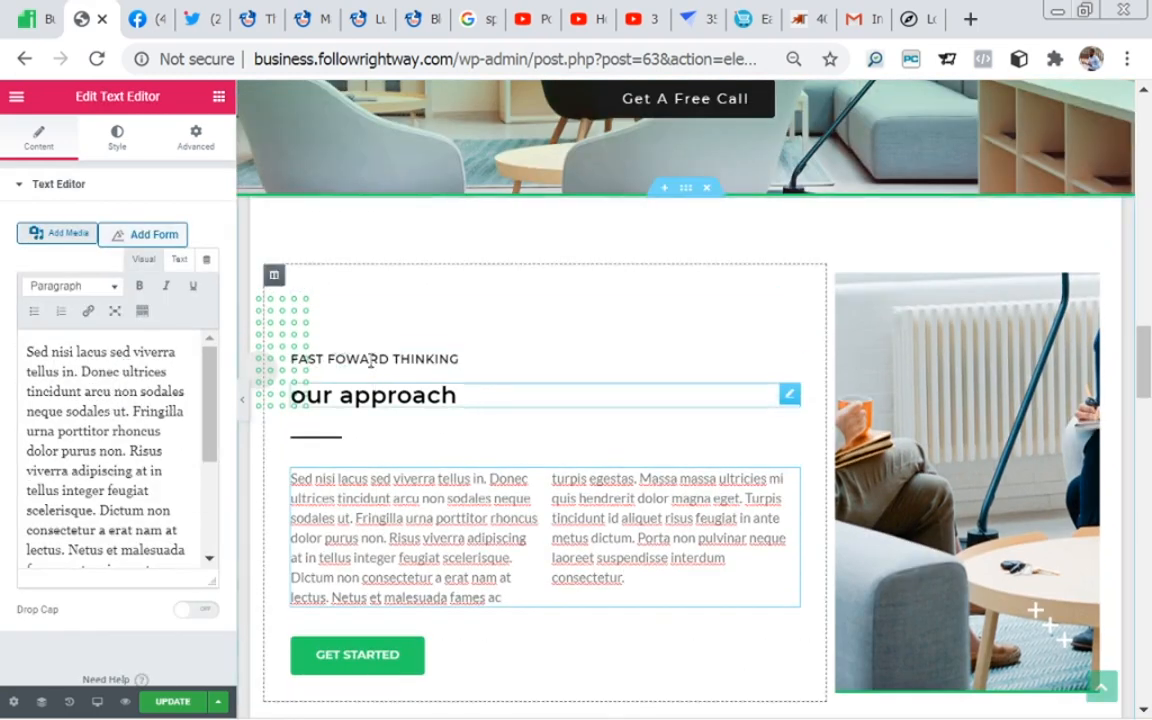
pyautogui.click(370, 358)
pyautogui.click(391, 394)
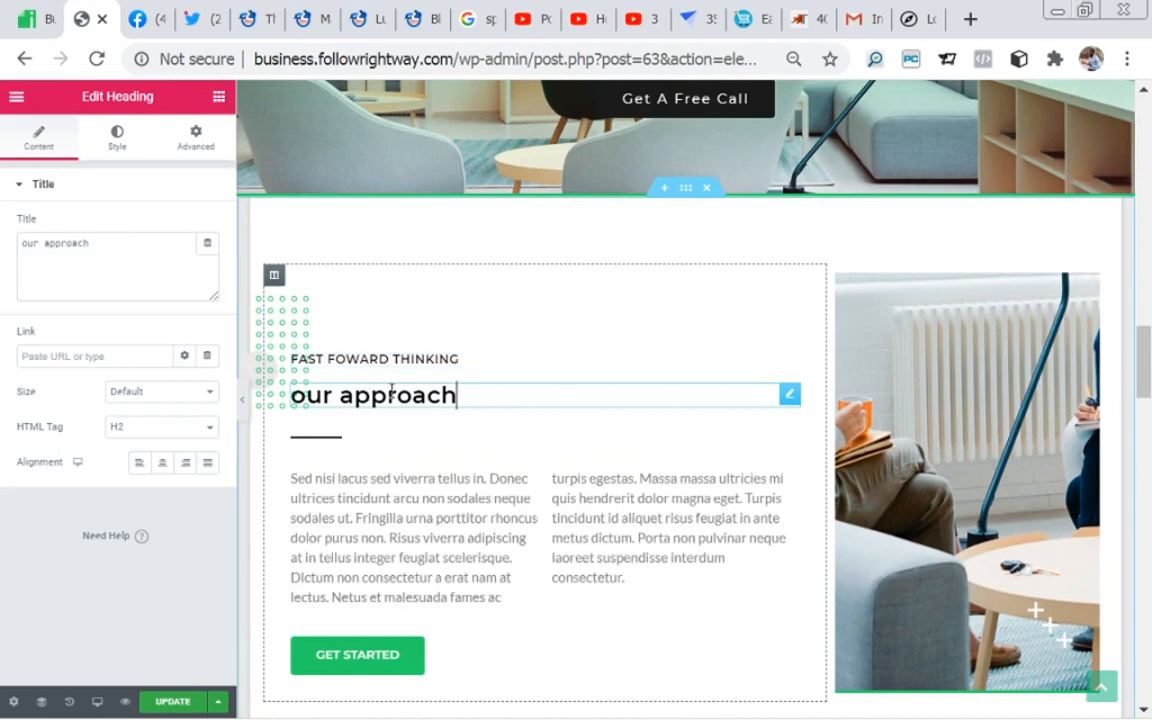
# Step: View the content settings of the $49 price heading and its feature list in the Perfect Plan section
pyautogui.moveTo(1144, 353); pyautogui.dragTo(1148, 494)
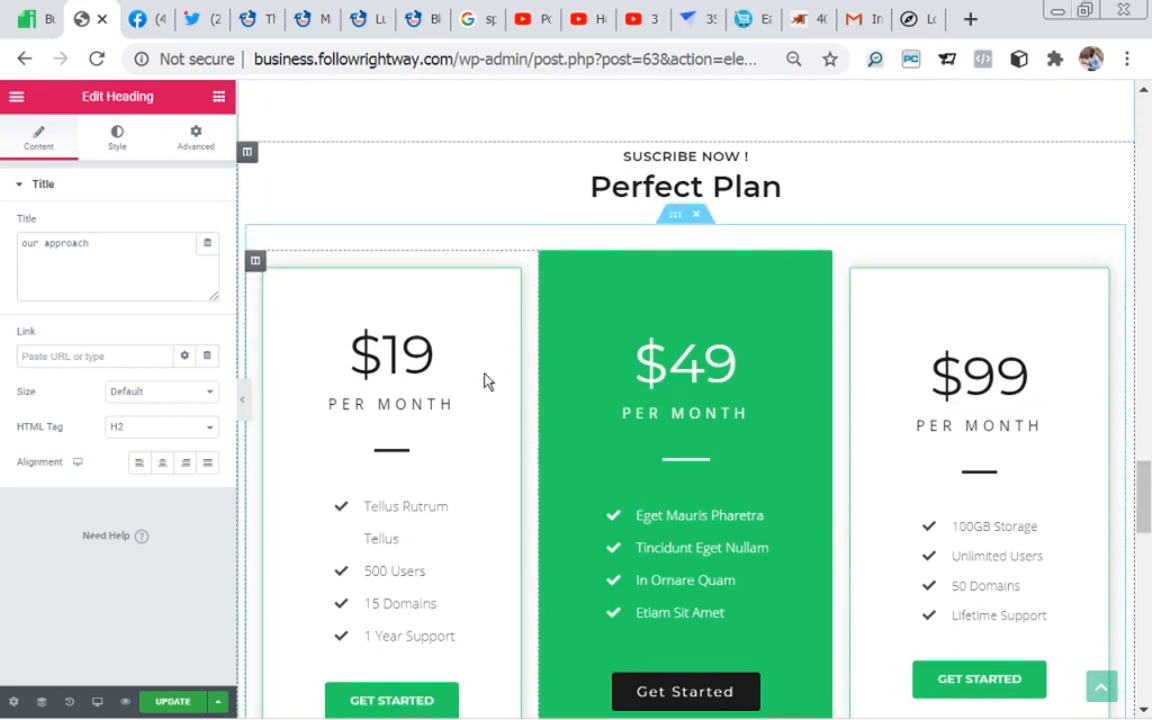
pyautogui.click(590, 418)
pyautogui.click(668, 360)
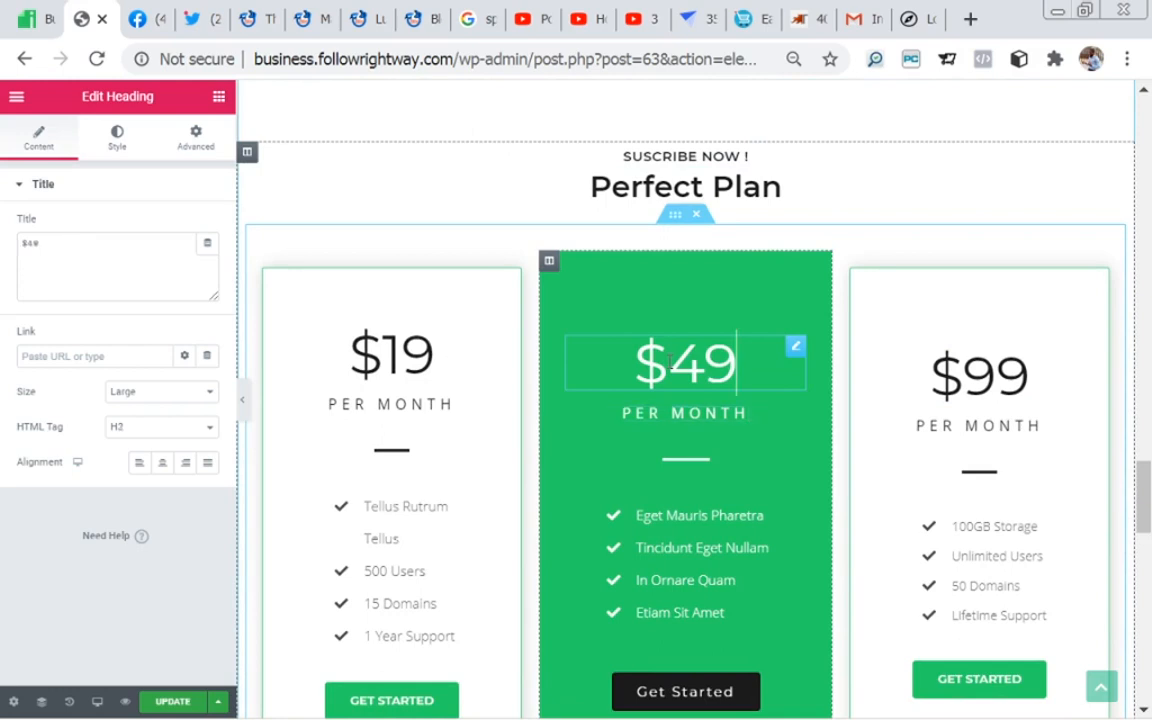
pyautogui.click(676, 517)
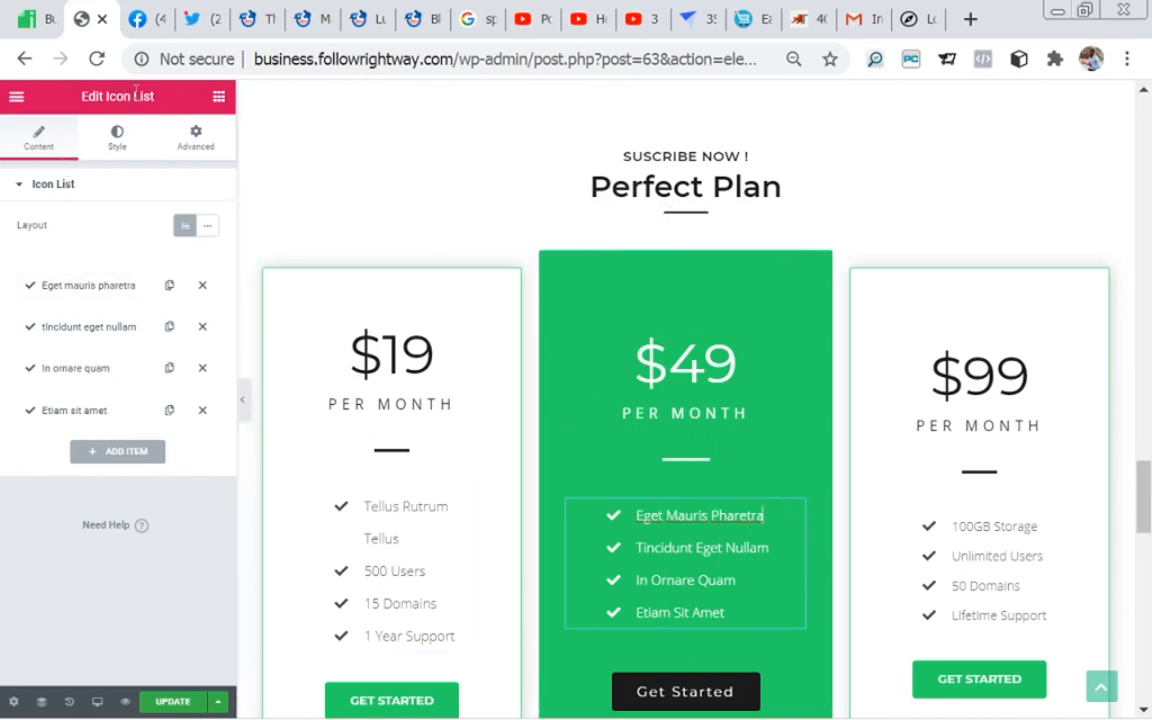
# Step: Look through the widget library for the Icon List widget used for the $49 plan's features, rechecking that list's settings
pyautogui.click(220, 100)
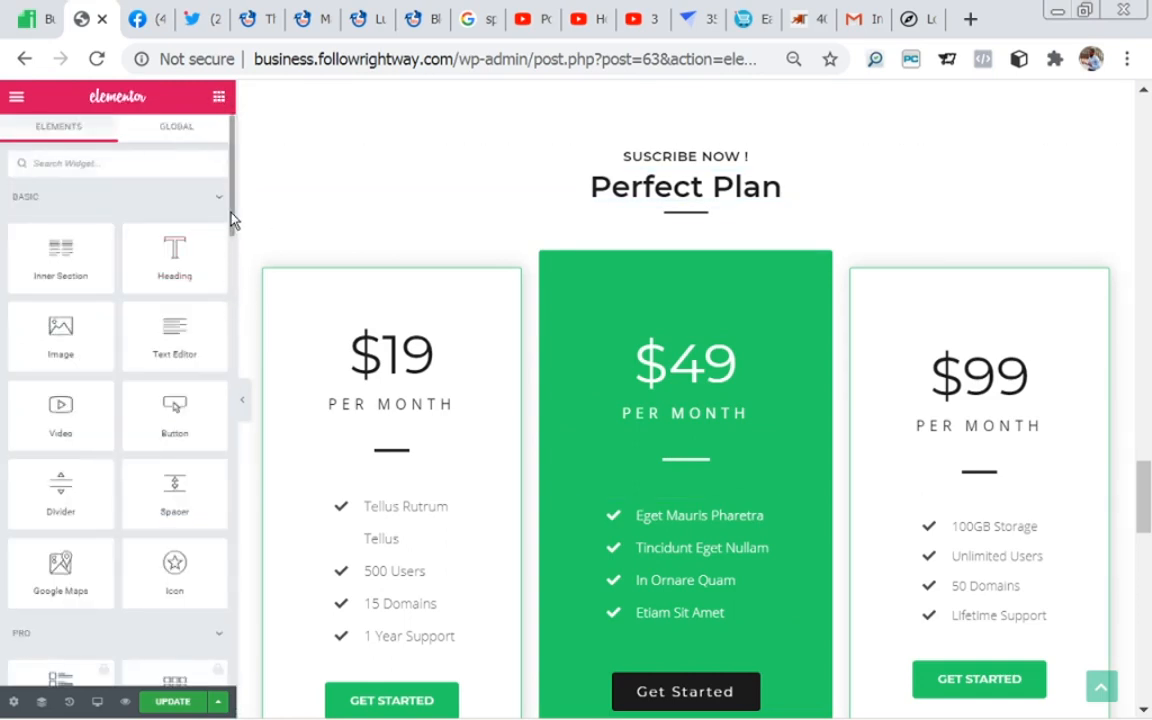
pyautogui.scroll(-2, 231, 228)
pyautogui.scroll(-2, 231, 234)
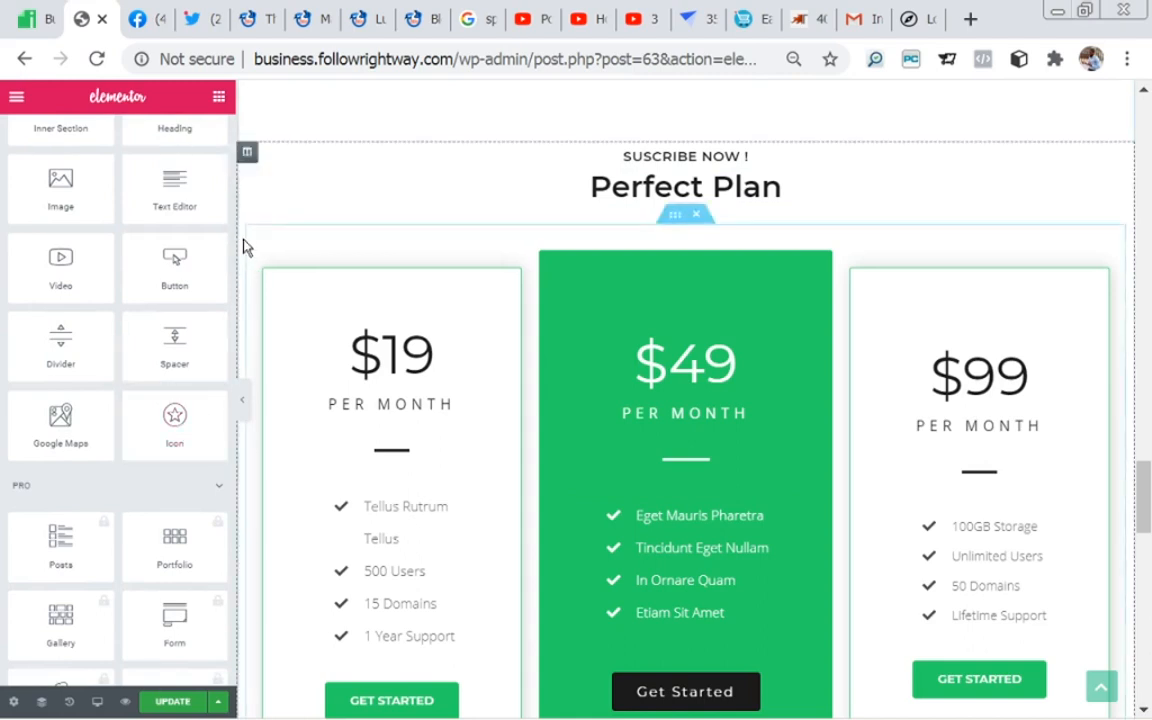
pyautogui.scroll(-8, 230, 245)
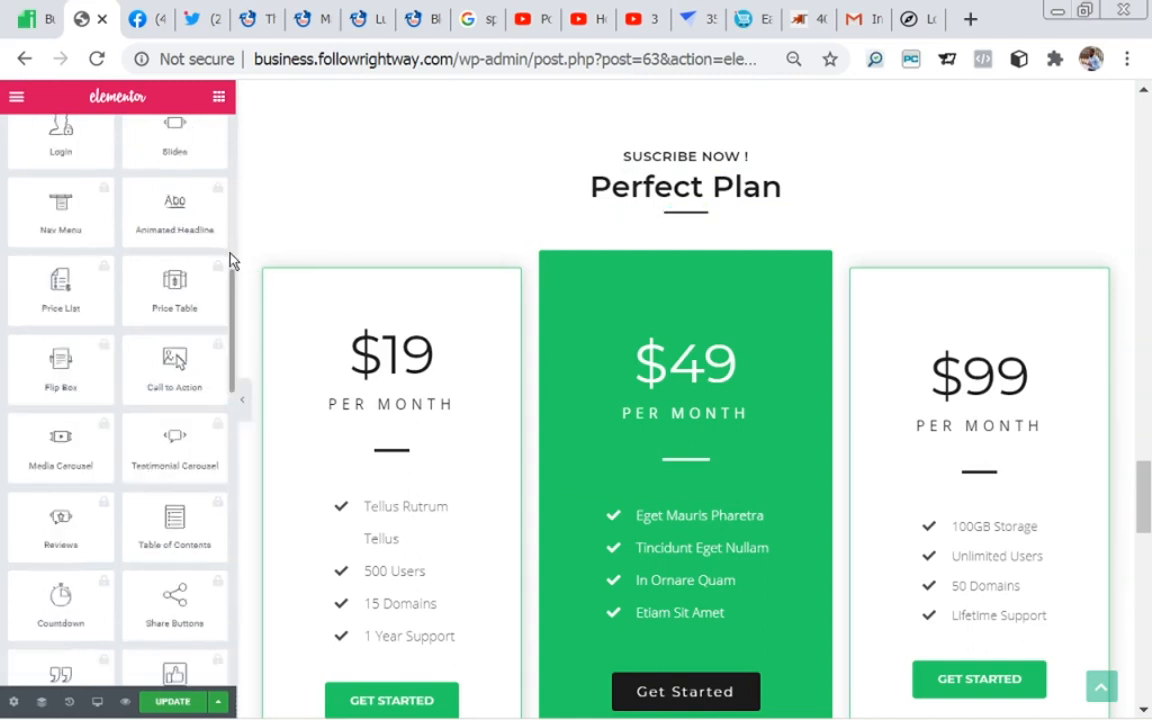
pyautogui.scroll(-10, 229, 289)
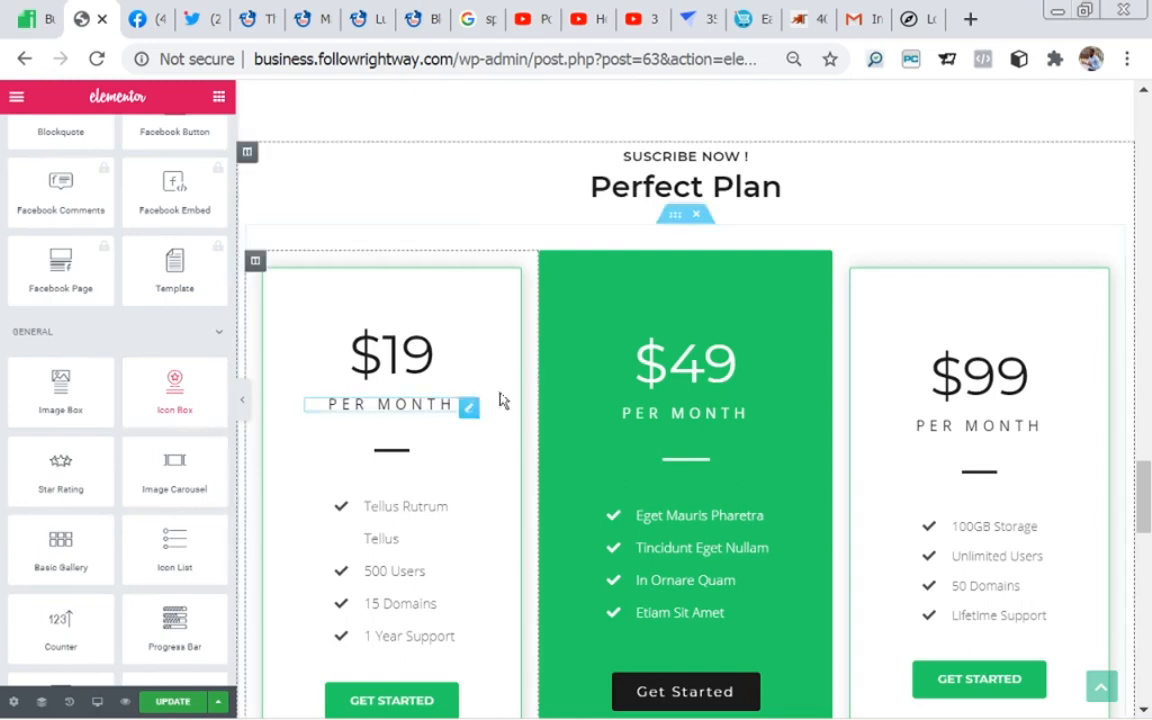
pyautogui.click(653, 580)
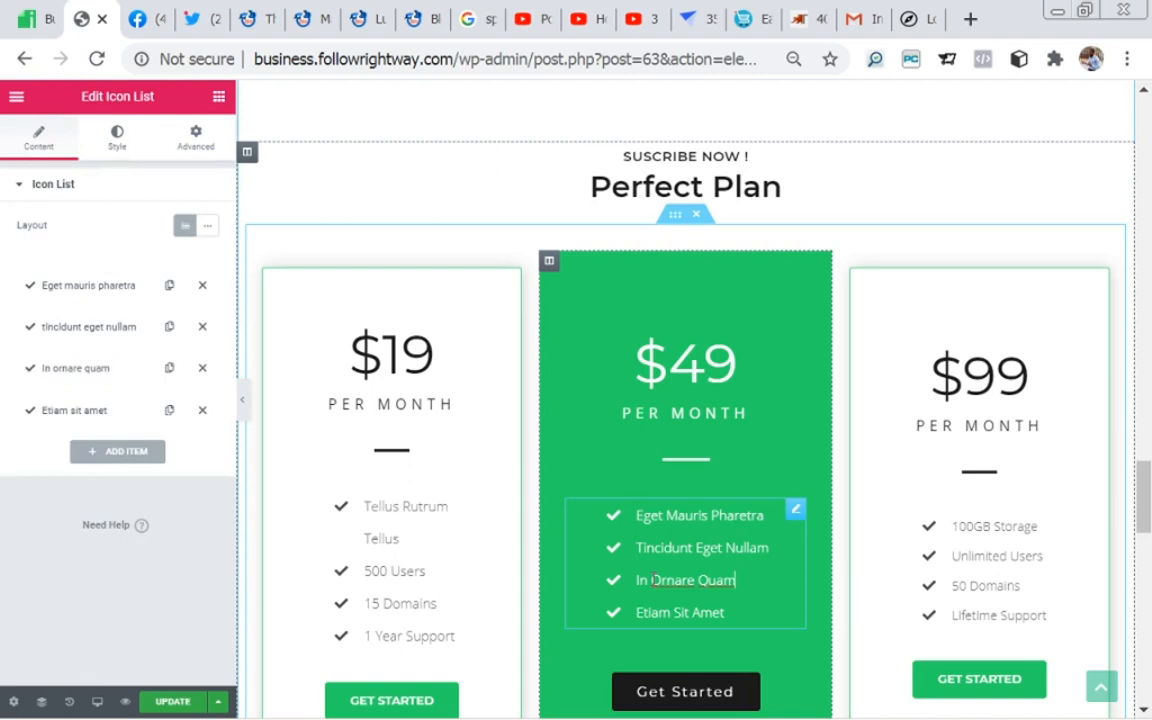
pyautogui.click(220, 100)
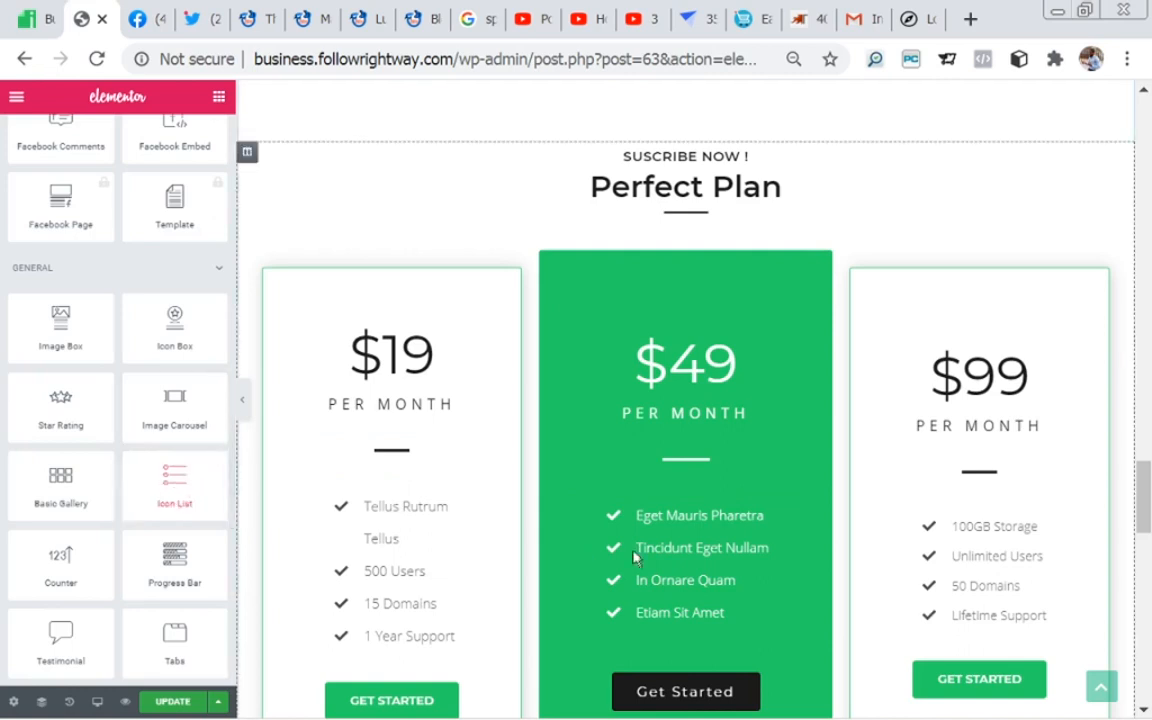
# Step: Open the $49 plan's Get Started button settings and look over the lower part of the three pricing columns
pyautogui.click(688, 686)
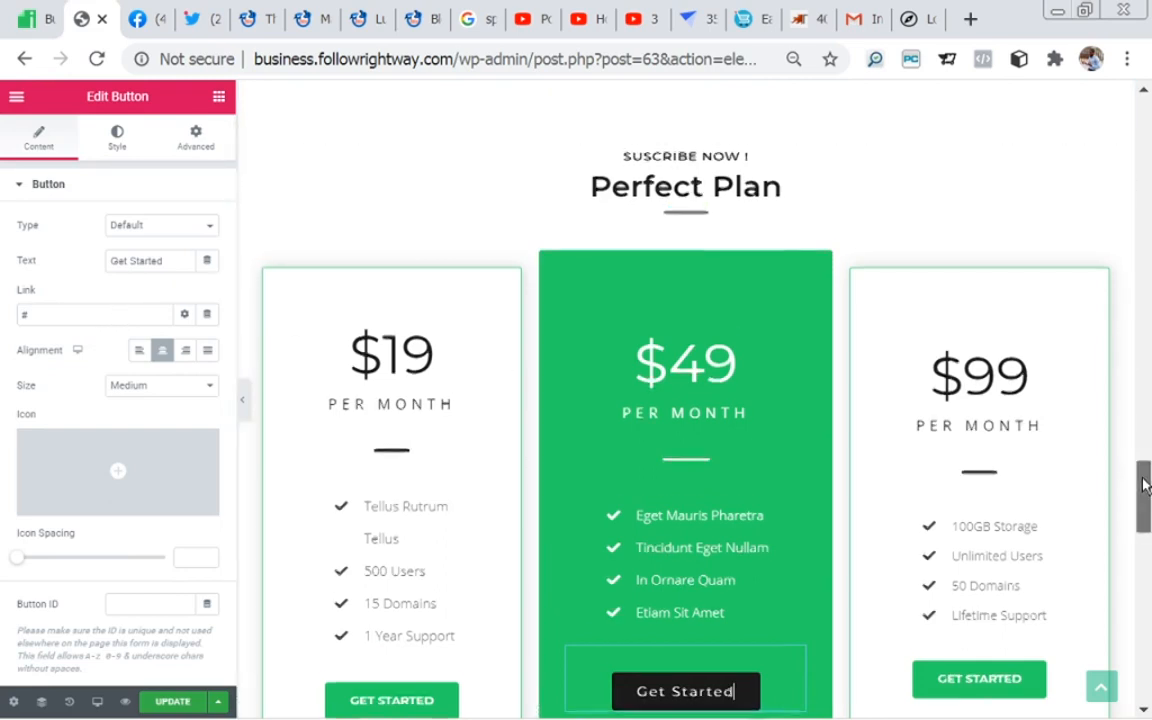
pyautogui.scroll(-1, 1146, 481)
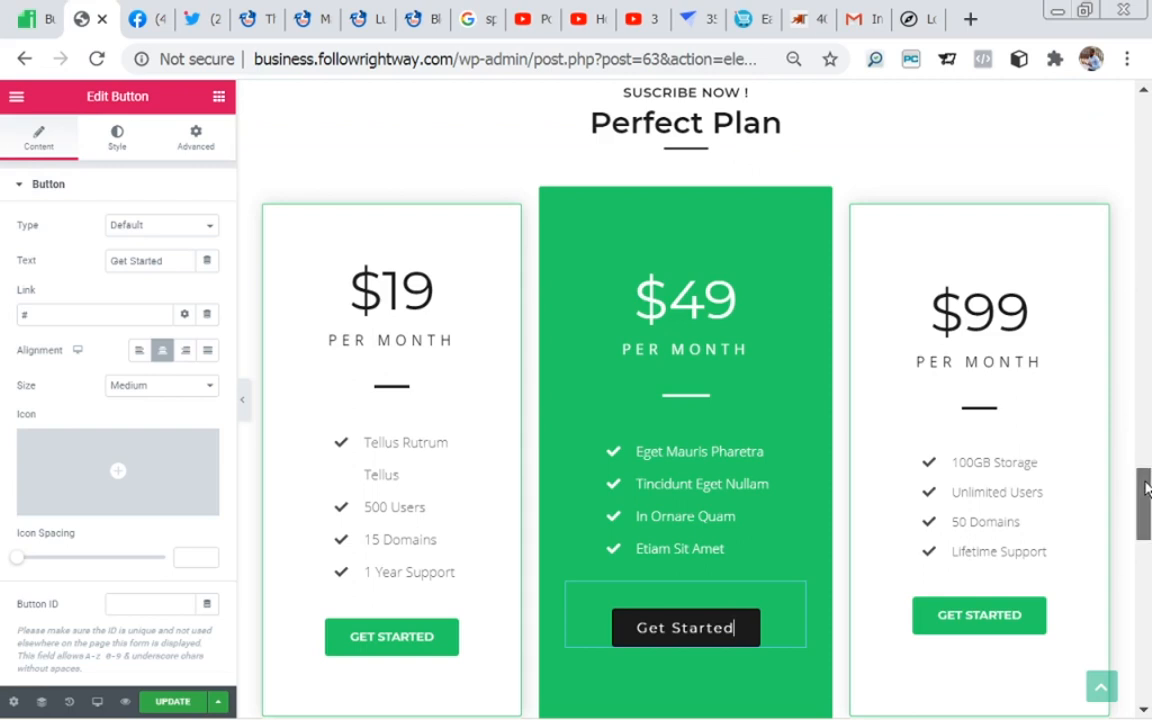
pyautogui.scroll(-1, 1147, 488)
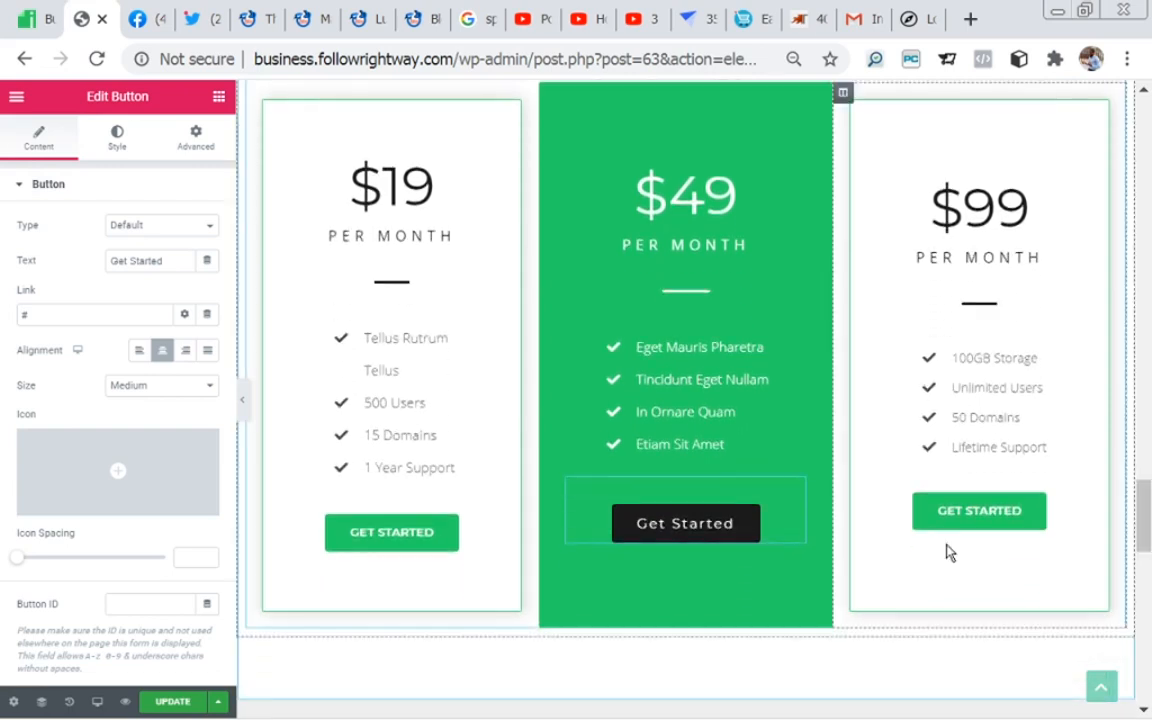
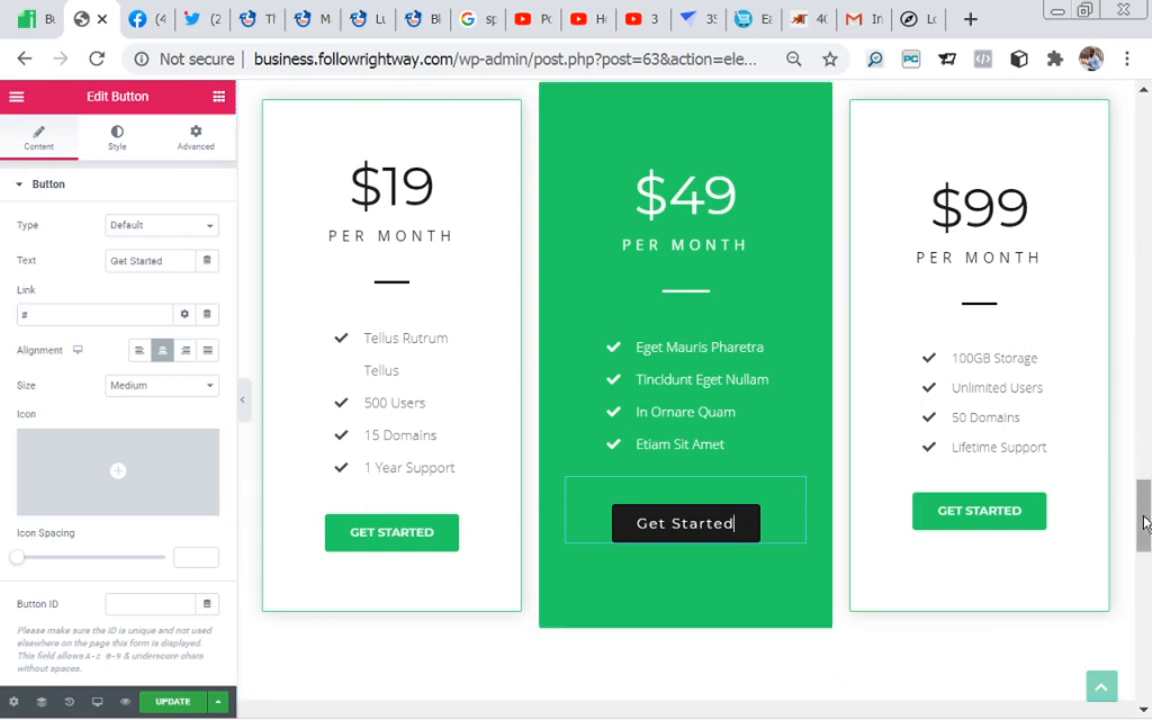
# Step: Look over the "clients that trust us" section below the pricing columns and open the logo carousel's content settings
pyautogui.moveTo(1143, 524); pyautogui.dragTo(1143, 543)
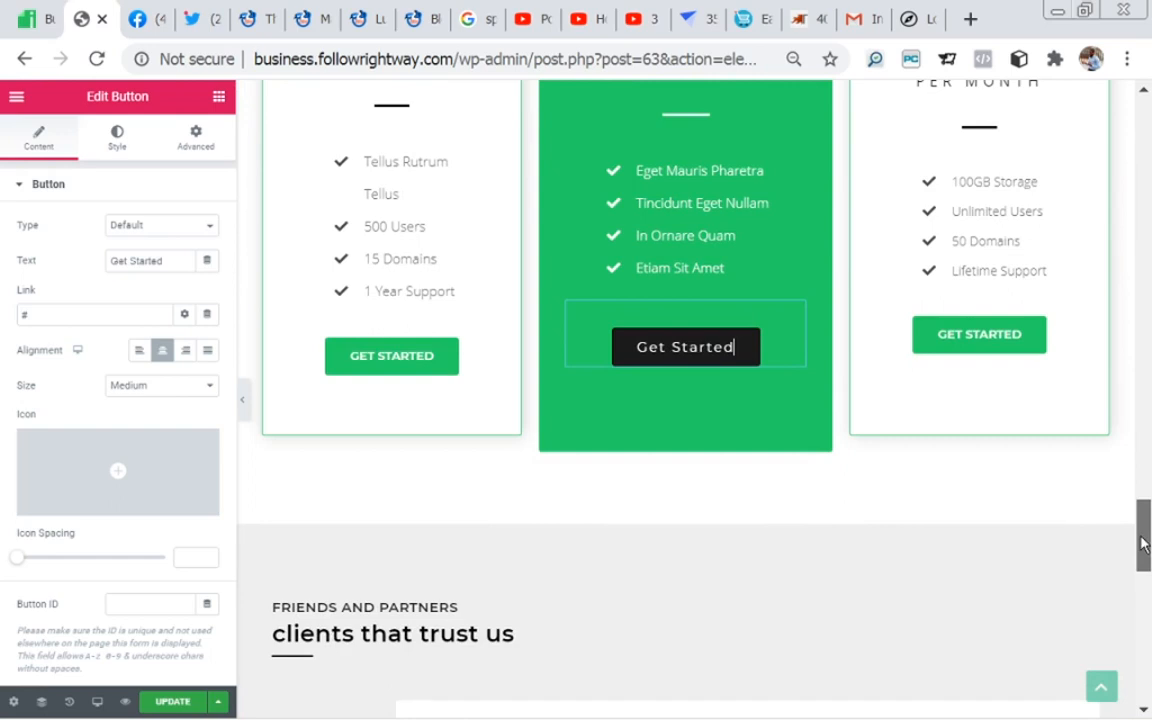
pyautogui.moveTo(1143, 543); pyautogui.dragTo(1143, 567)
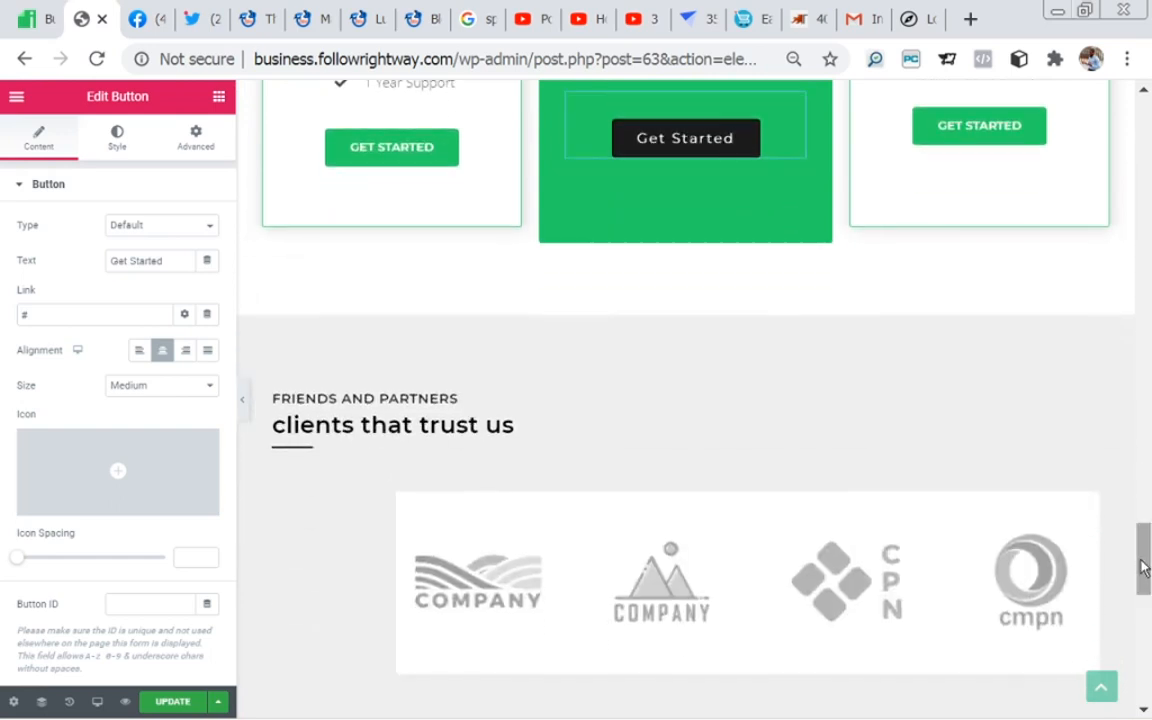
pyautogui.moveTo(1143, 567); pyautogui.dragTo(1143, 587)
pyautogui.scroll(3, 985, 553)
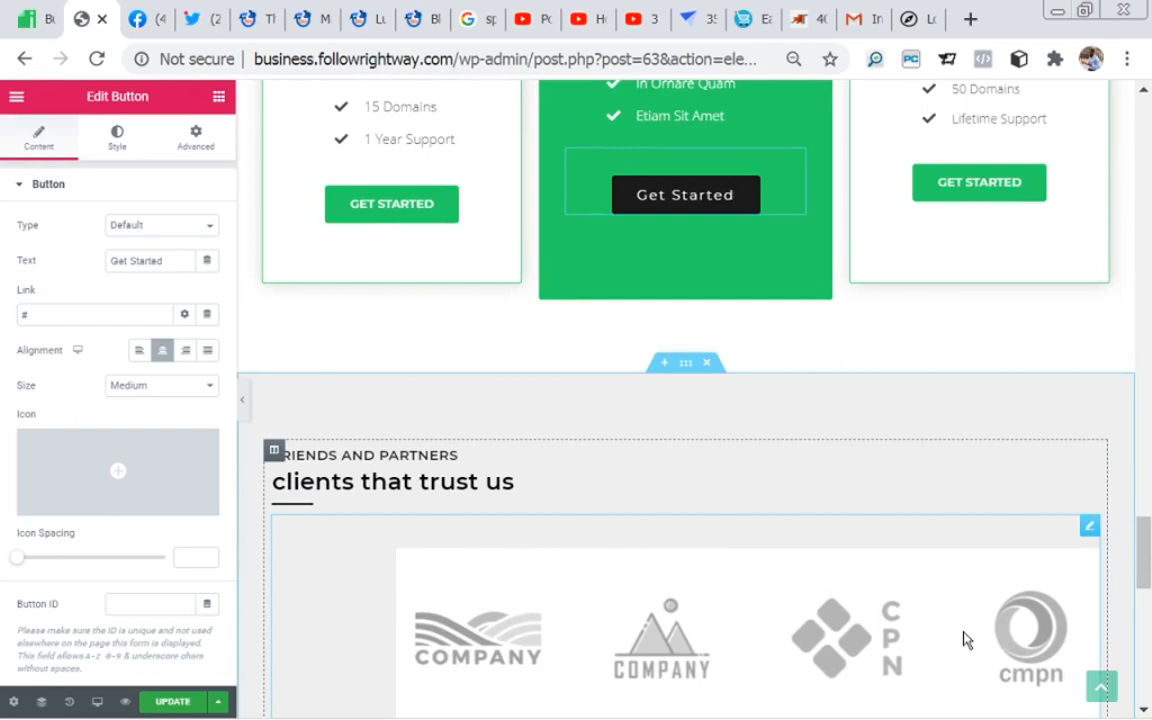
pyautogui.moveTo(1146, 559); pyautogui.dragTo(1147, 580)
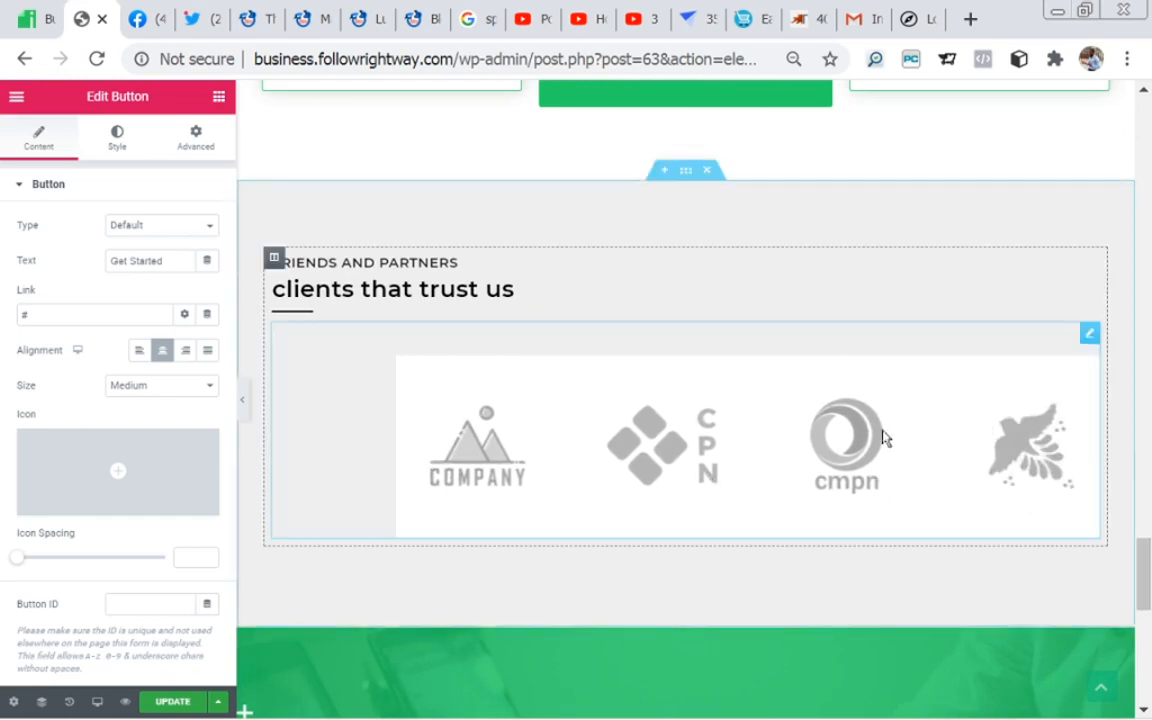
pyautogui.click(759, 430)
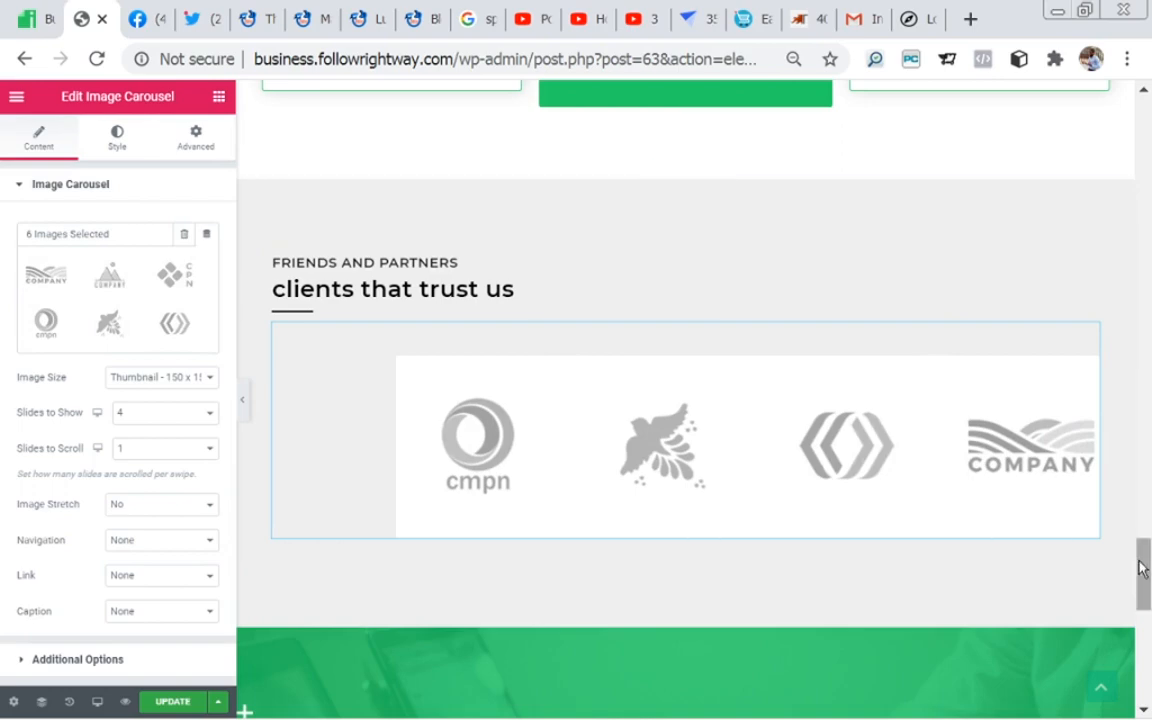
# Step: View the settings of the contact section's text column, its company details text, "Drop us an Mail" heading and "contact us today" subheading
pyautogui.moveTo(1142, 566); pyautogui.dragTo(1140, 620)
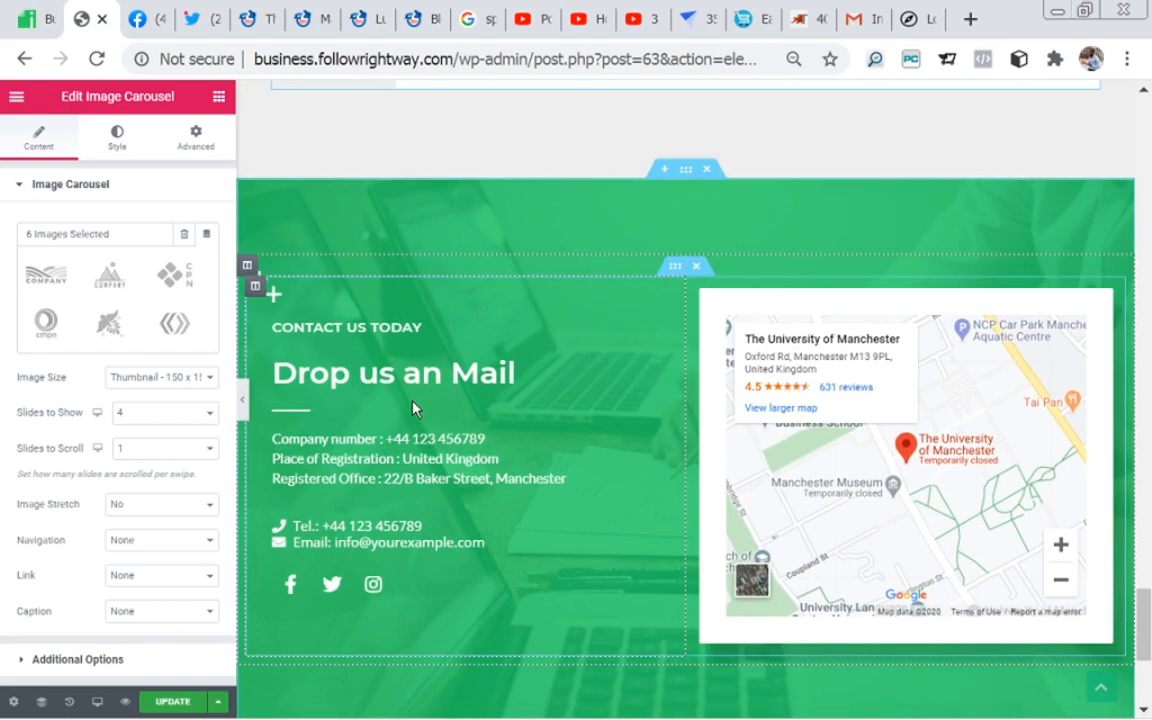
pyautogui.click(256, 288)
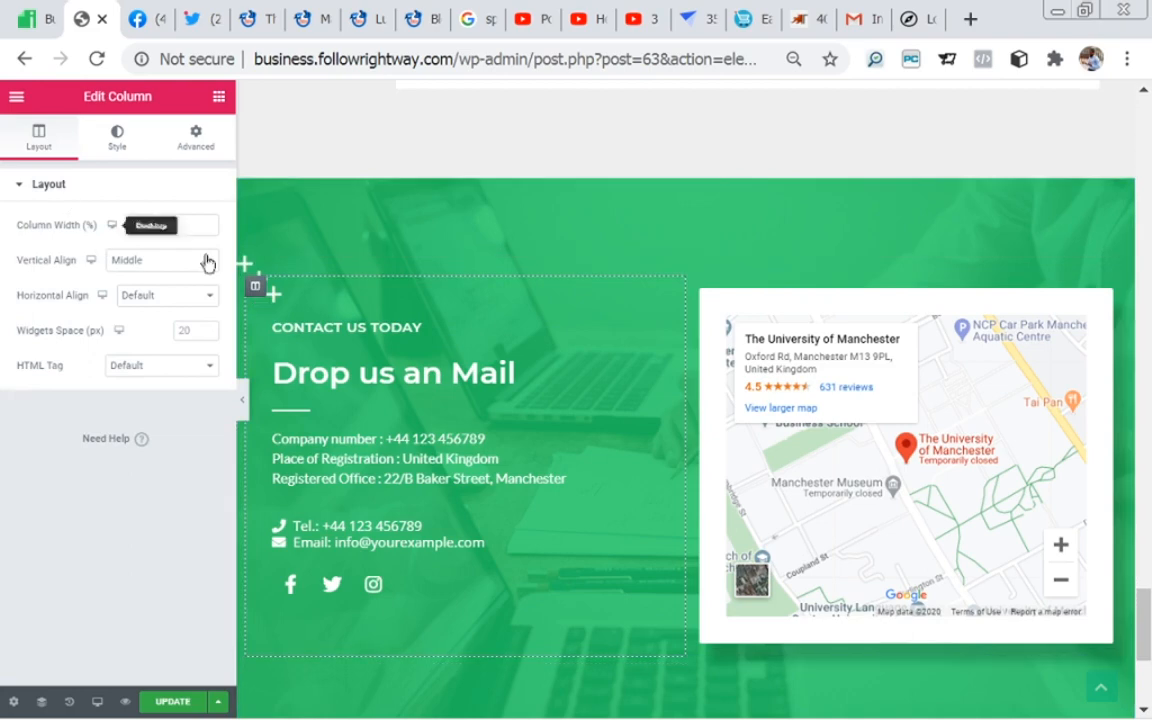
pyautogui.click(376, 455)
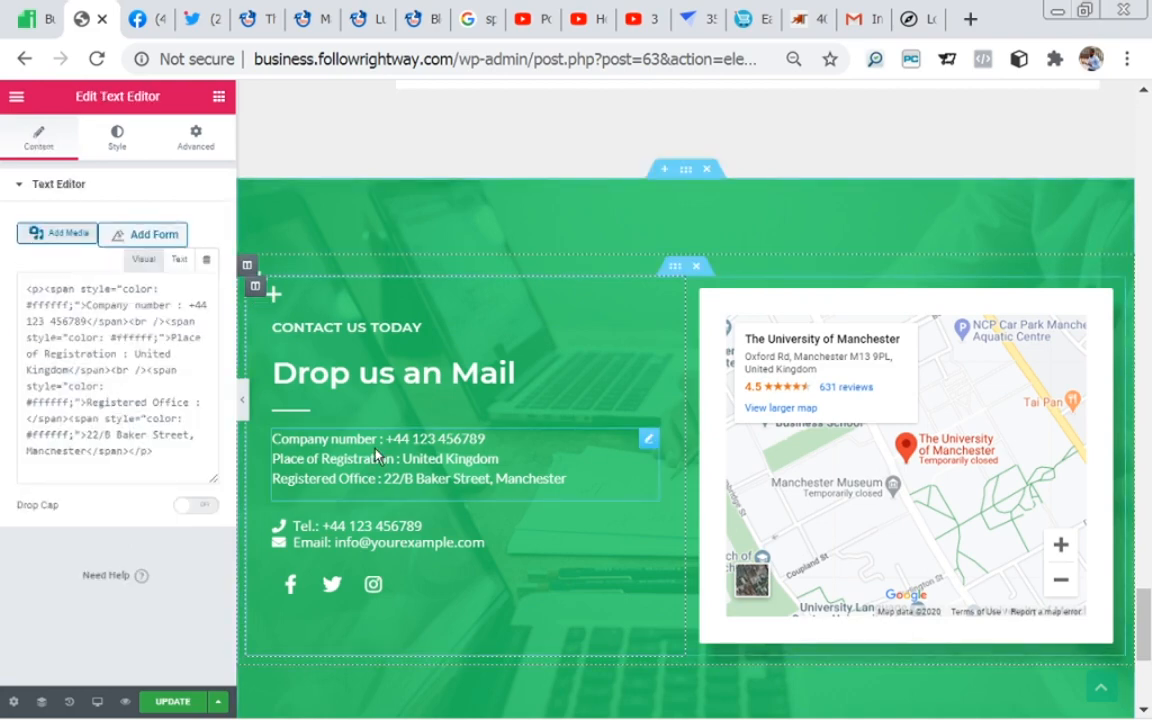
pyautogui.click(357, 380)
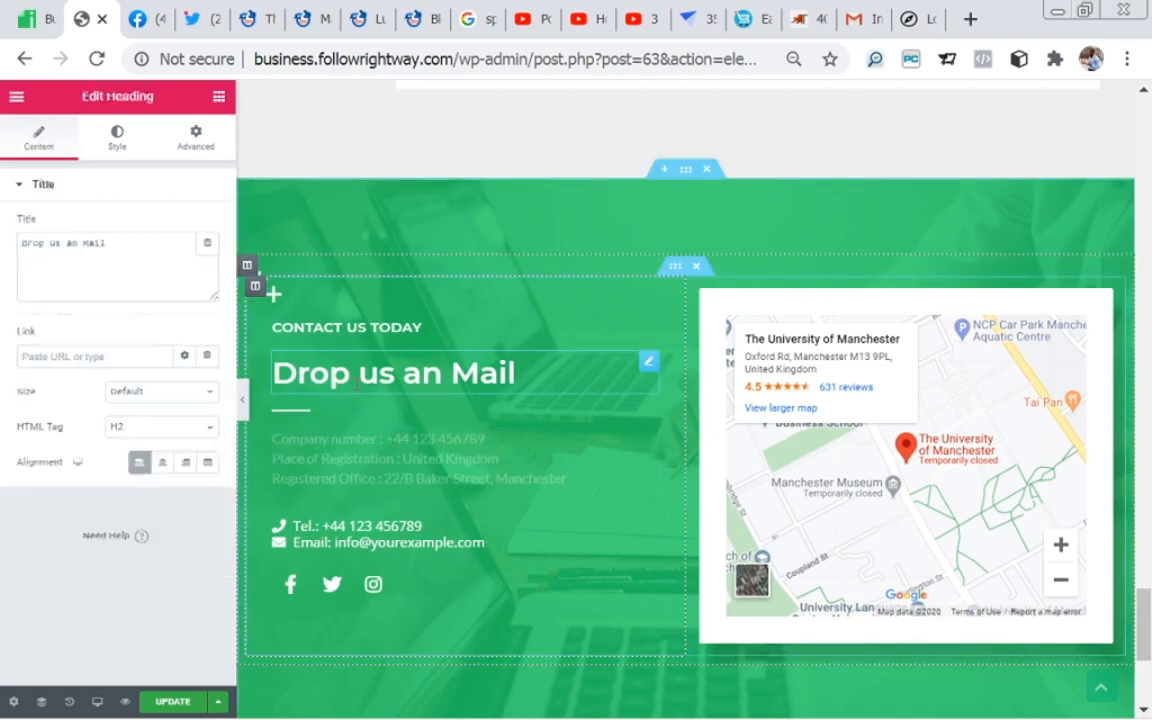
pyautogui.click(345, 330)
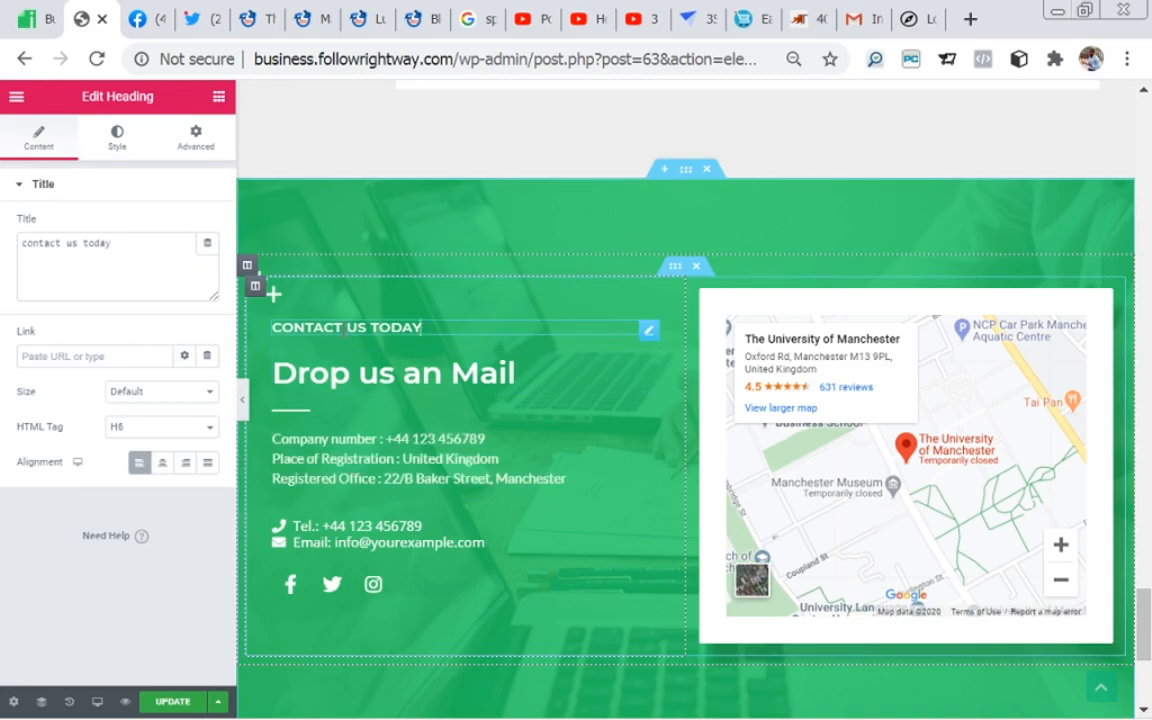
pyautogui.click(345, 374)
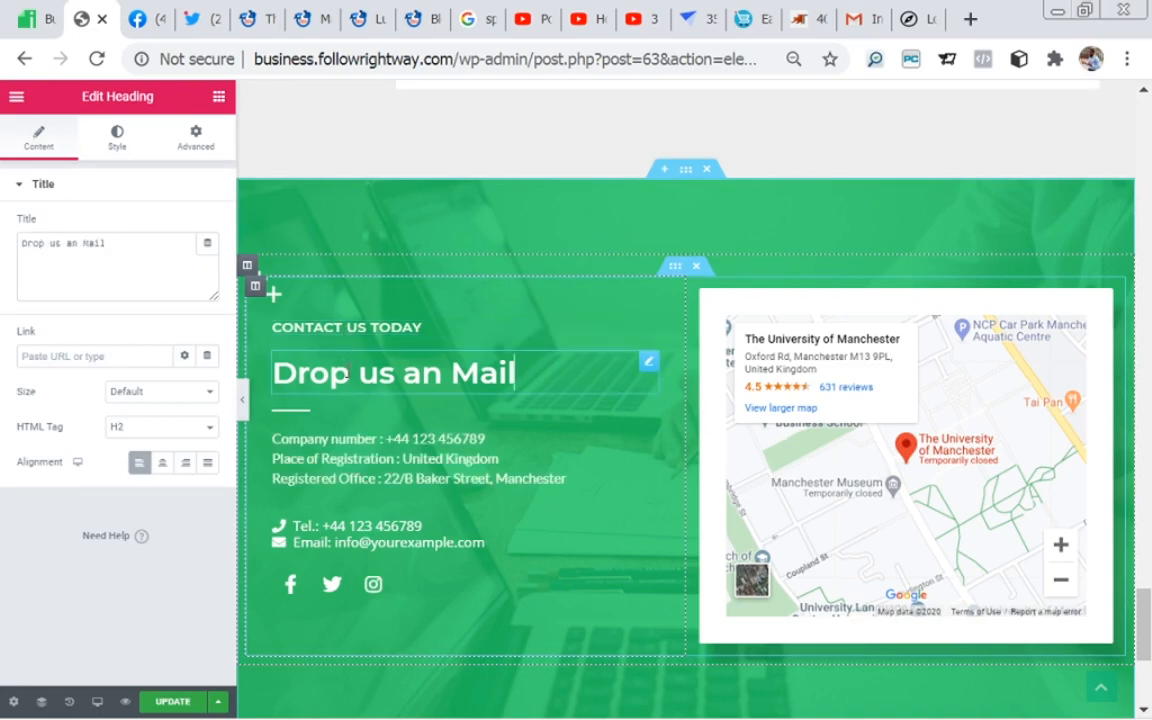
pyautogui.click(363, 440)
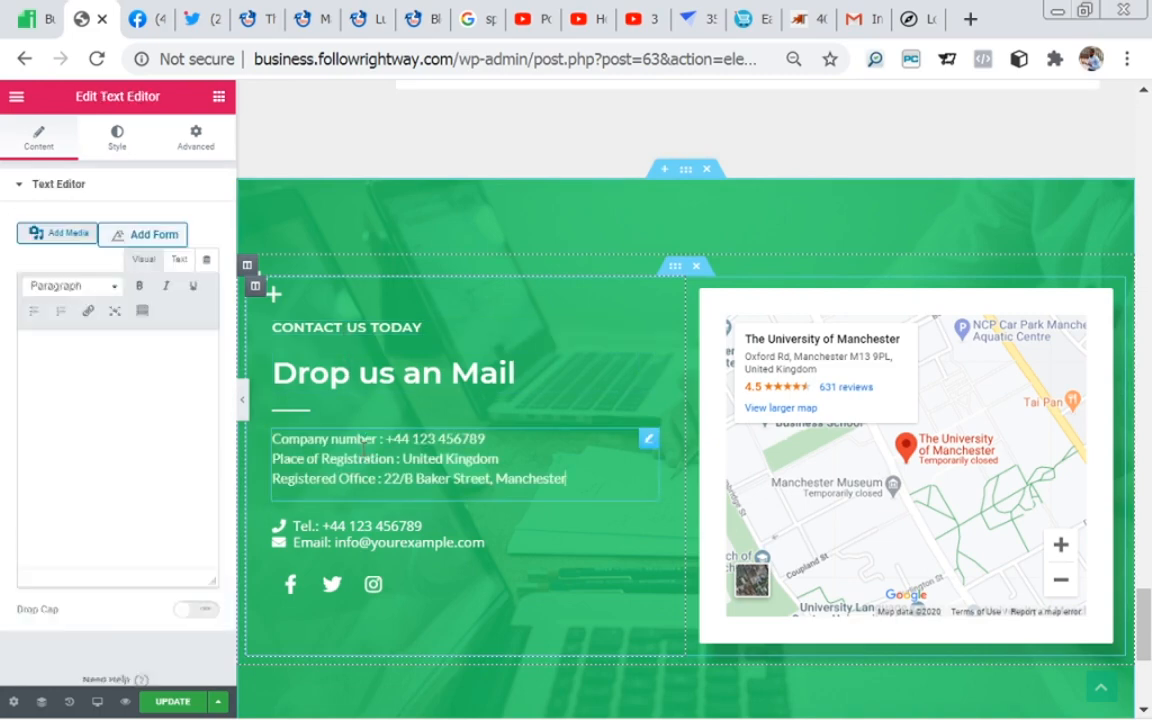
# Step: View the contact section's phone and email icon list and social icons settings, rechecking the "Drop us an Mail" heading and company details
pyautogui.click(380, 528)
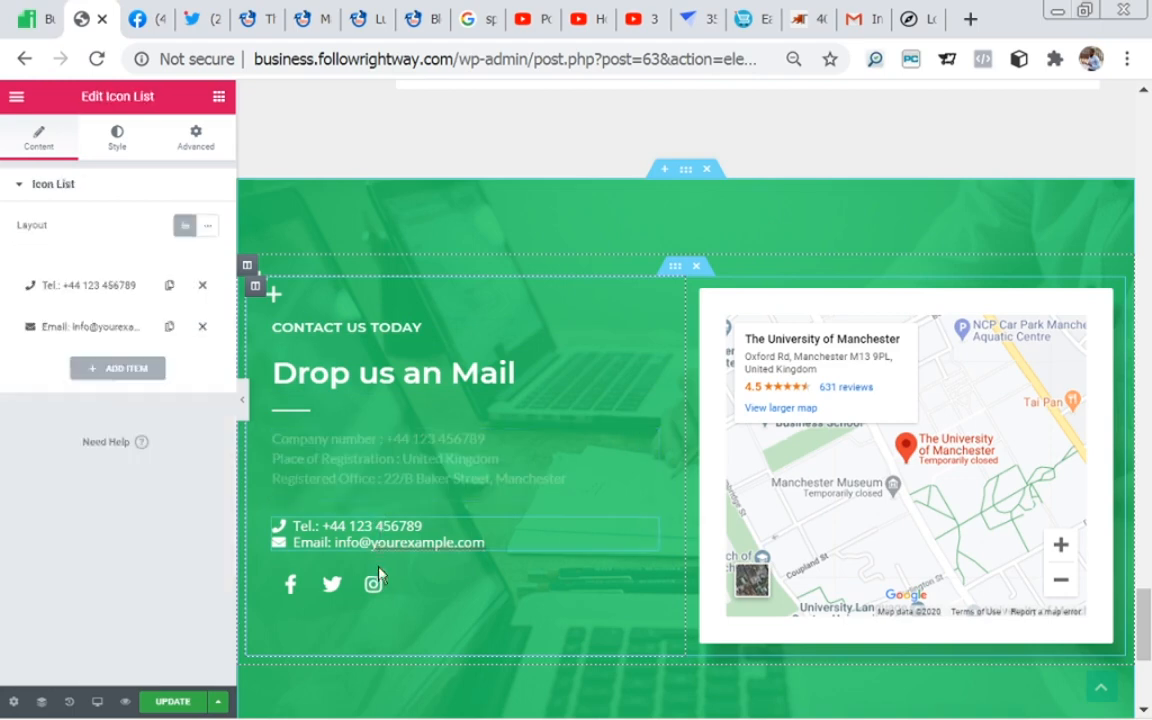
pyautogui.click(377, 589)
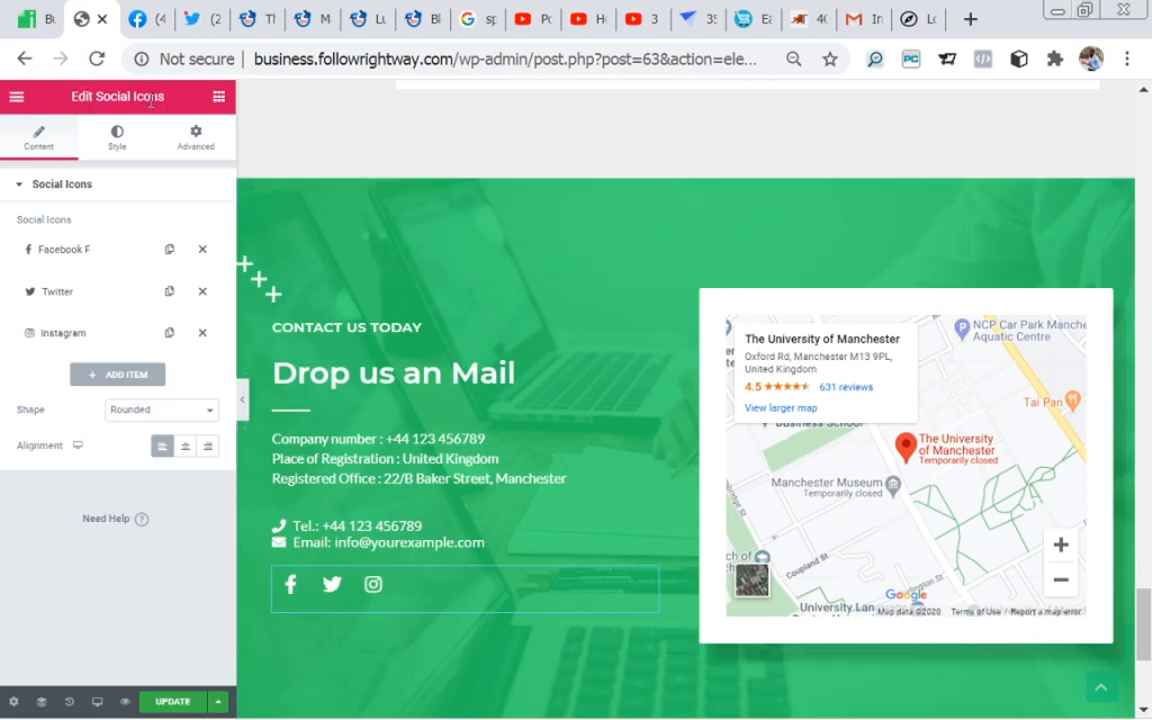
pyautogui.click(343, 383)
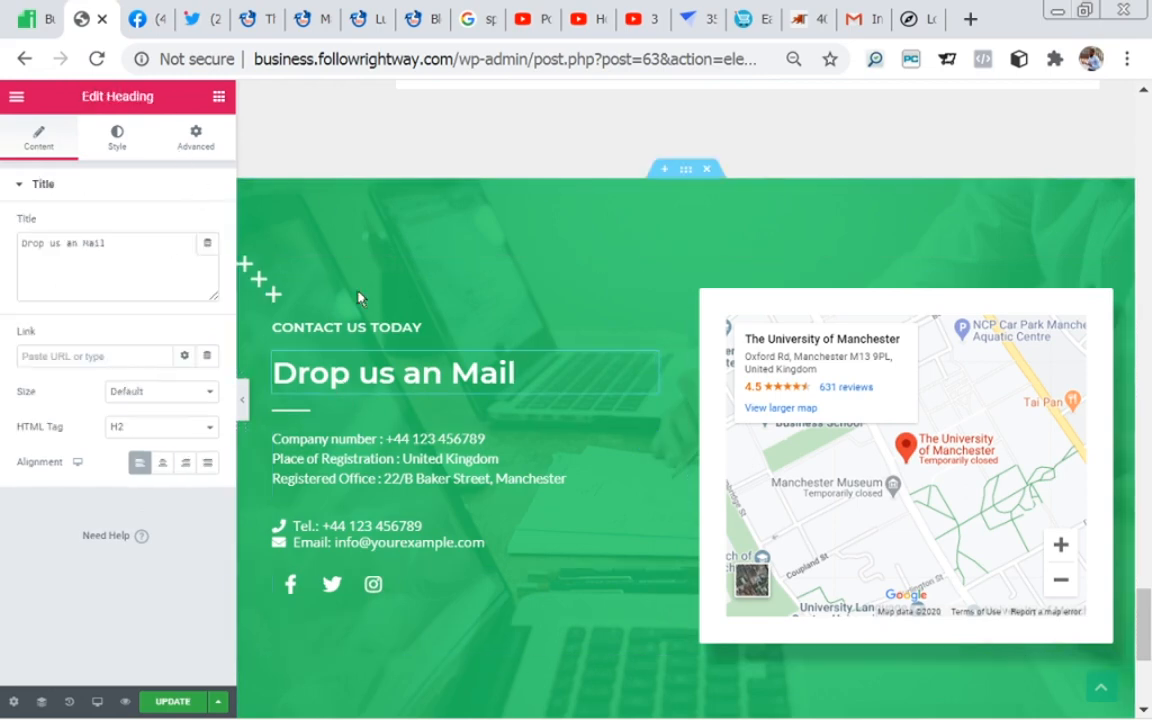
pyautogui.click(580, 478)
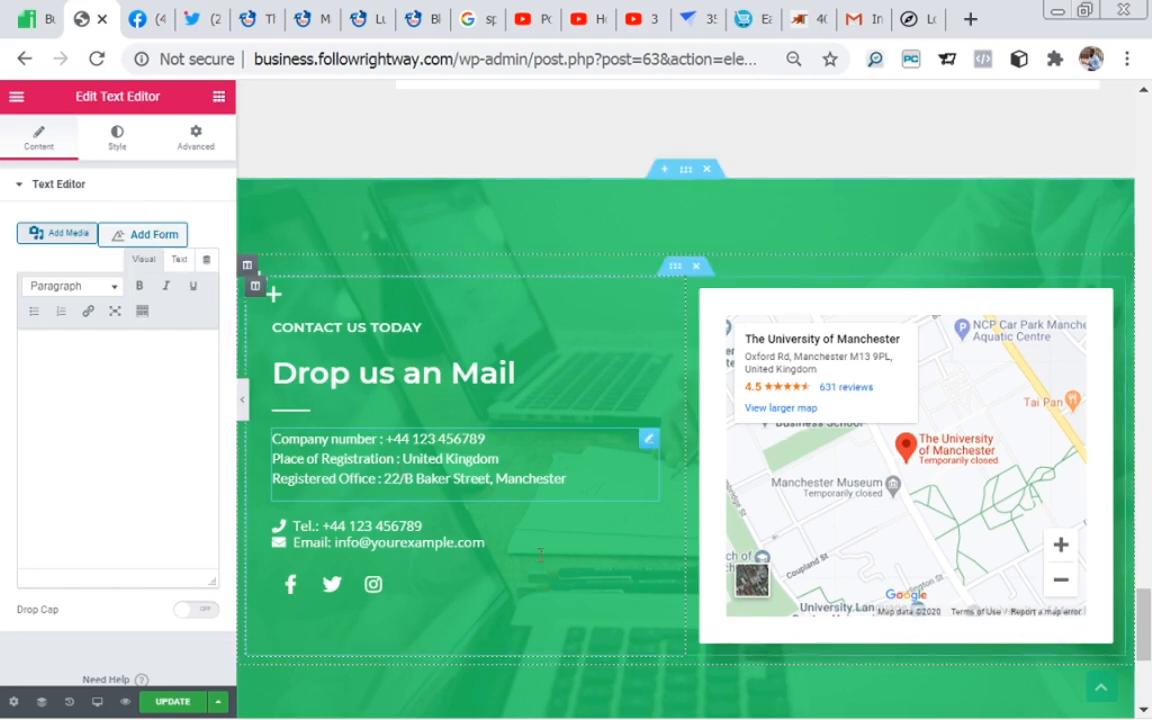
# Step: Set the contact section's Google map location to "ojota lagos" and update the Home page
pyautogui.click(953, 413)
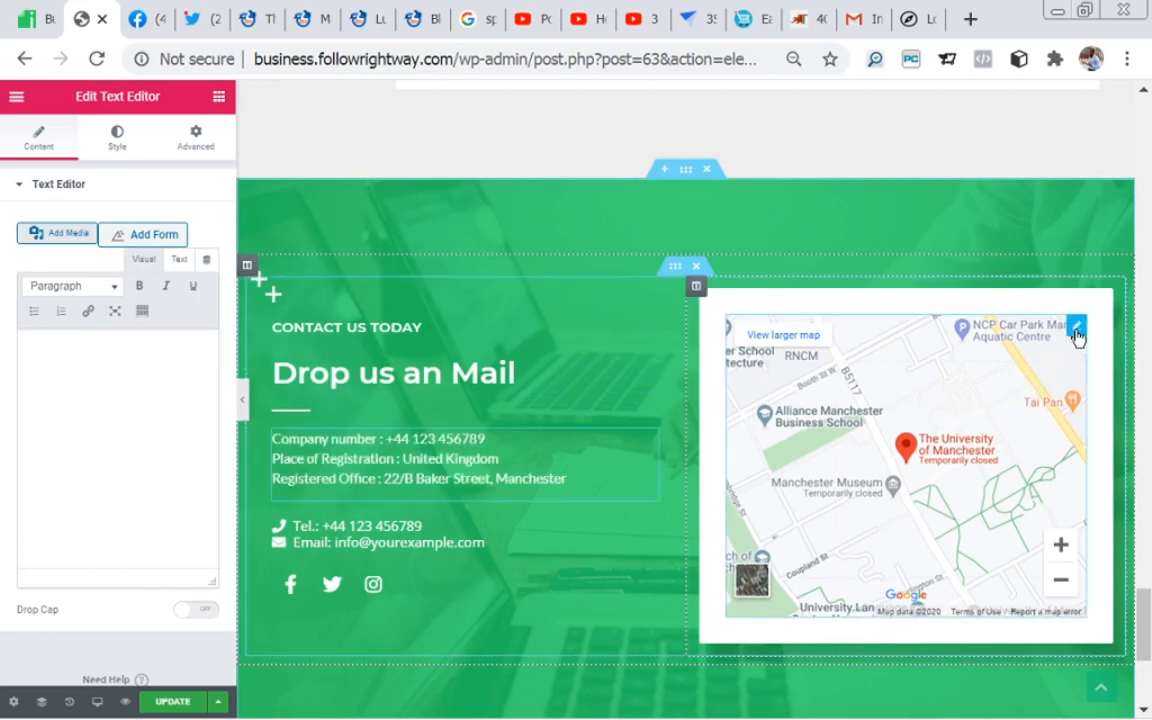
pyautogui.click(1077, 330)
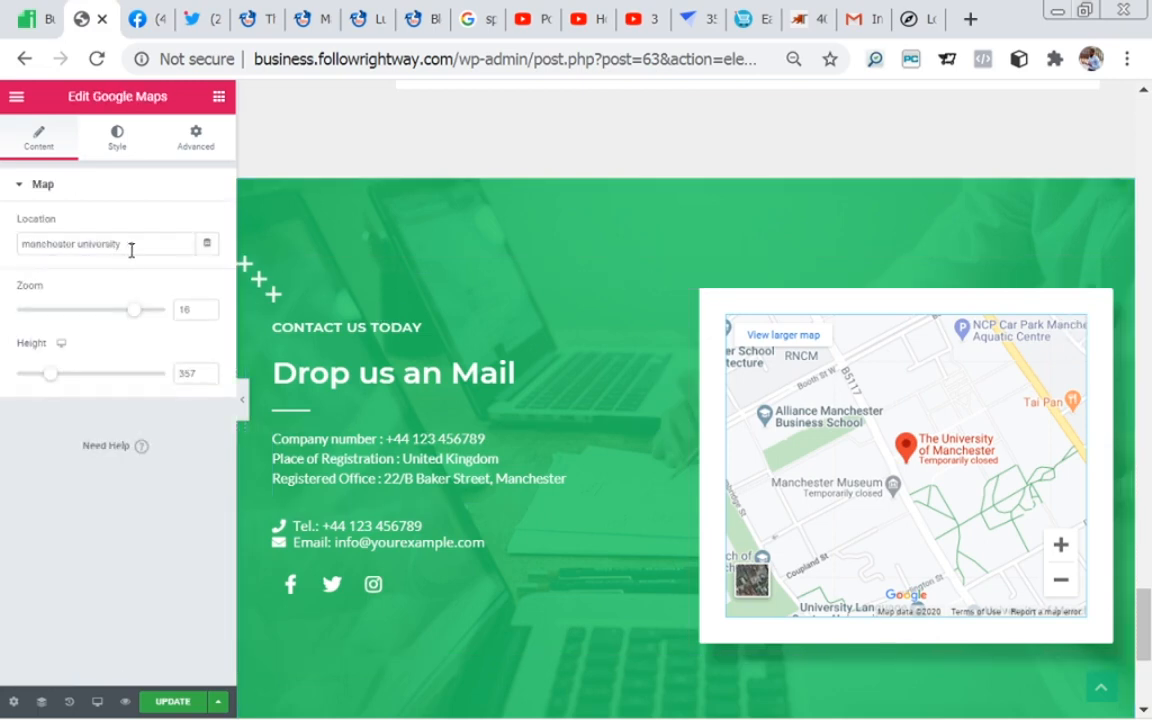
pyautogui.moveTo(122, 243); pyautogui.dragTo(7, 238)
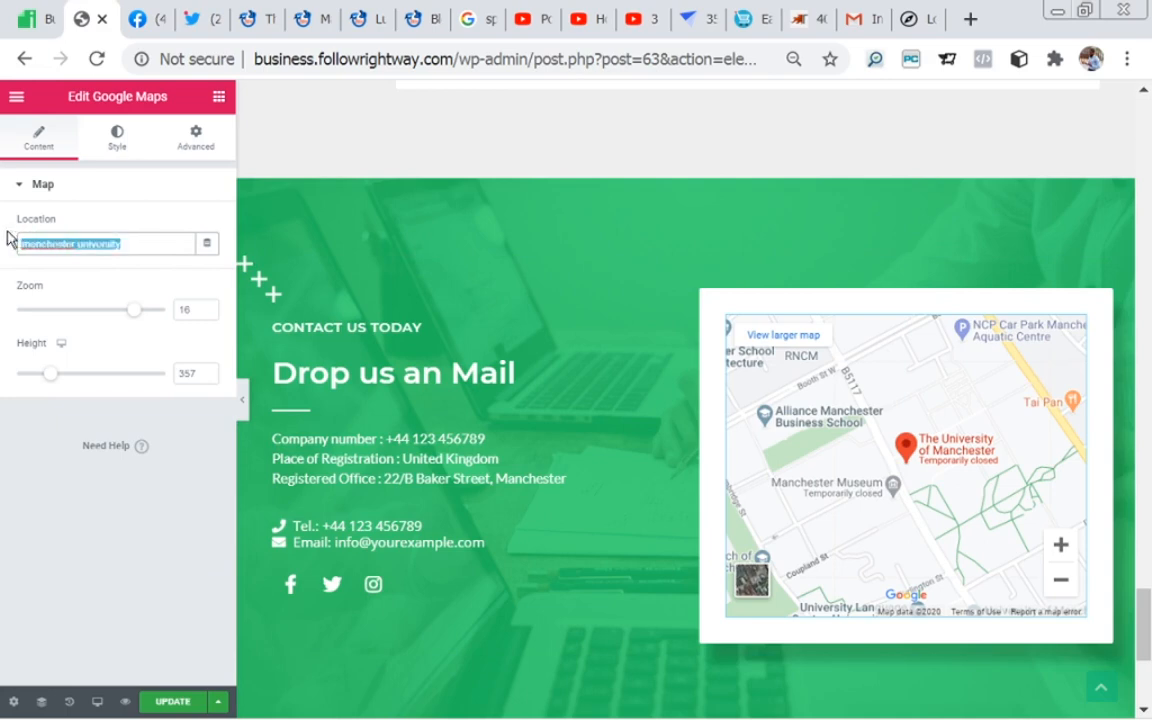
pyautogui.write('ojota lagos')
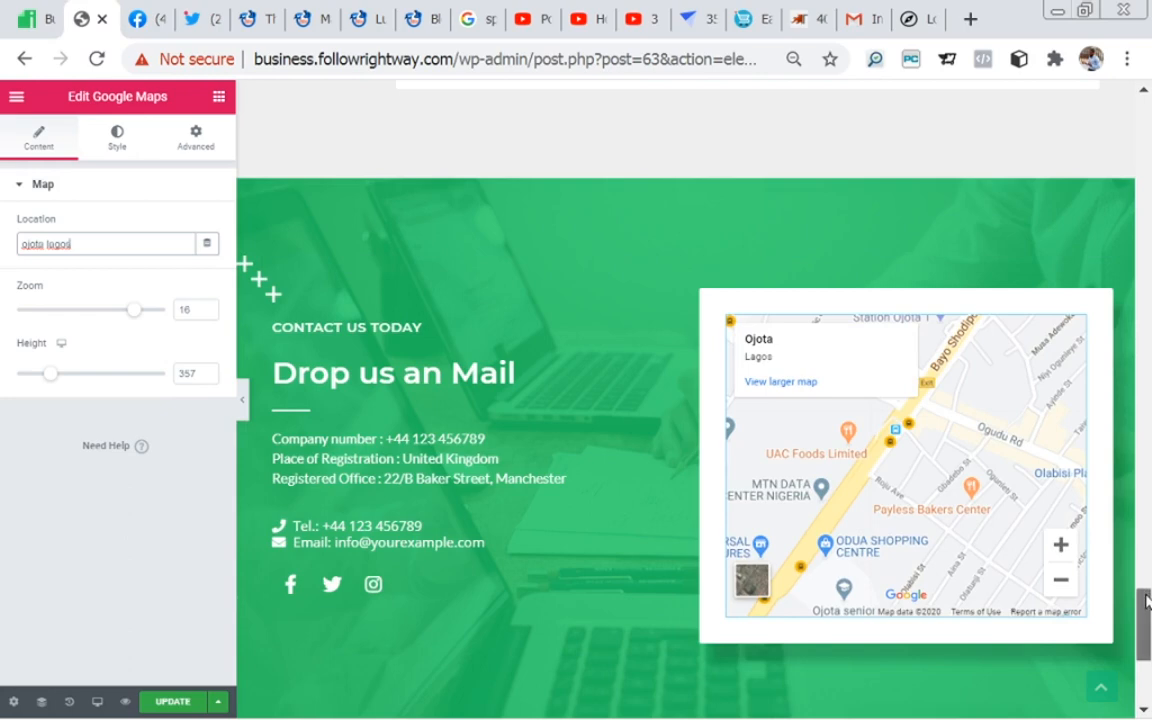
pyautogui.moveTo(1147, 600); pyautogui.dragTo(1147, 671)
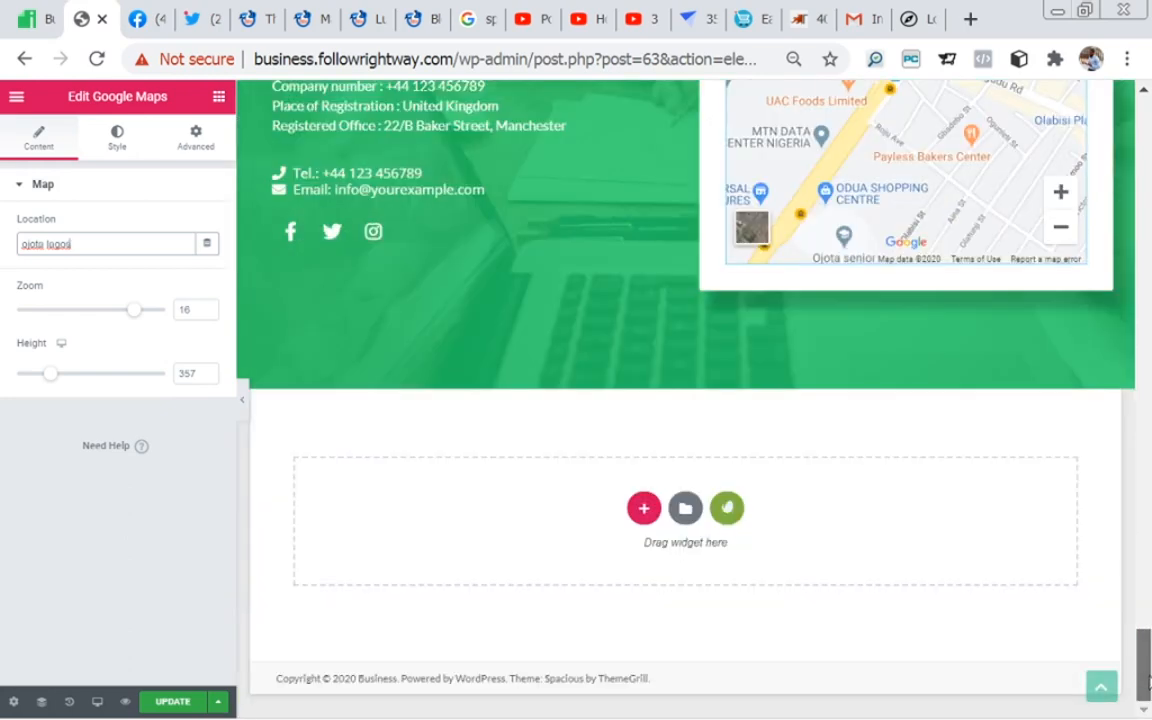
pyautogui.click(179, 702)
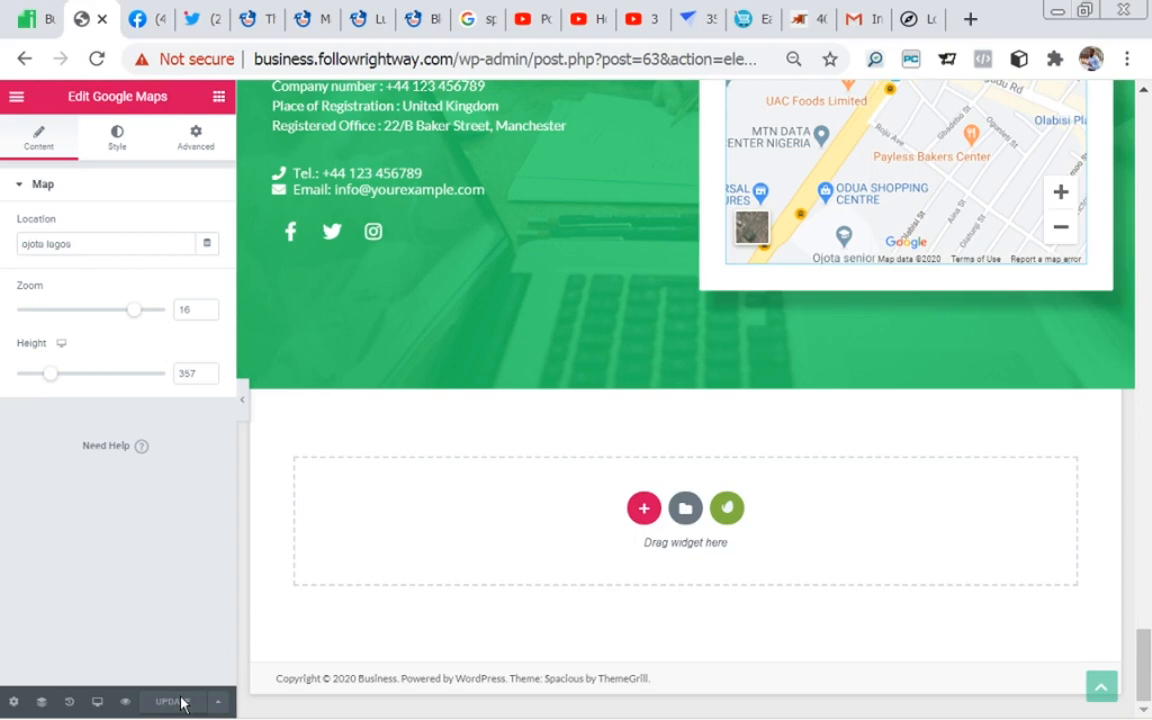
# Step: Search the Elementor Finder for "about" and for "new" to view the edit and create options, closing it without choosing one
pyautogui.moveTo(1143, 648); pyautogui.dragTo(1149, 88)
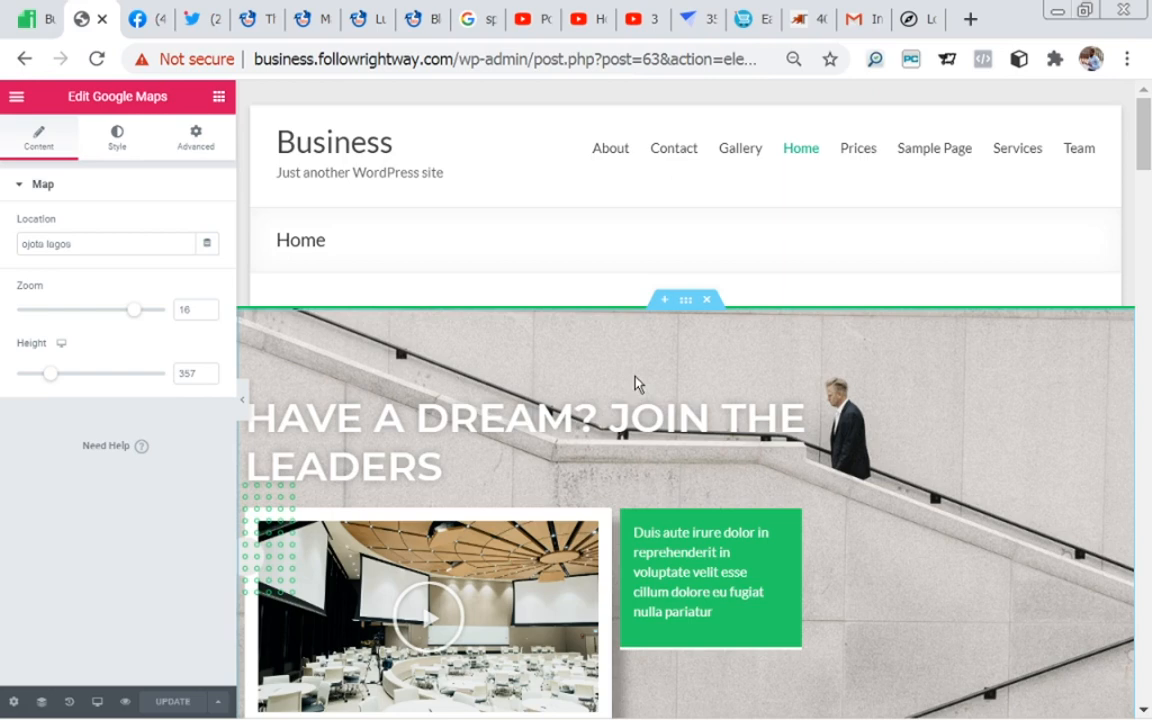
pyautogui.hotkey('ctrl', 'e')
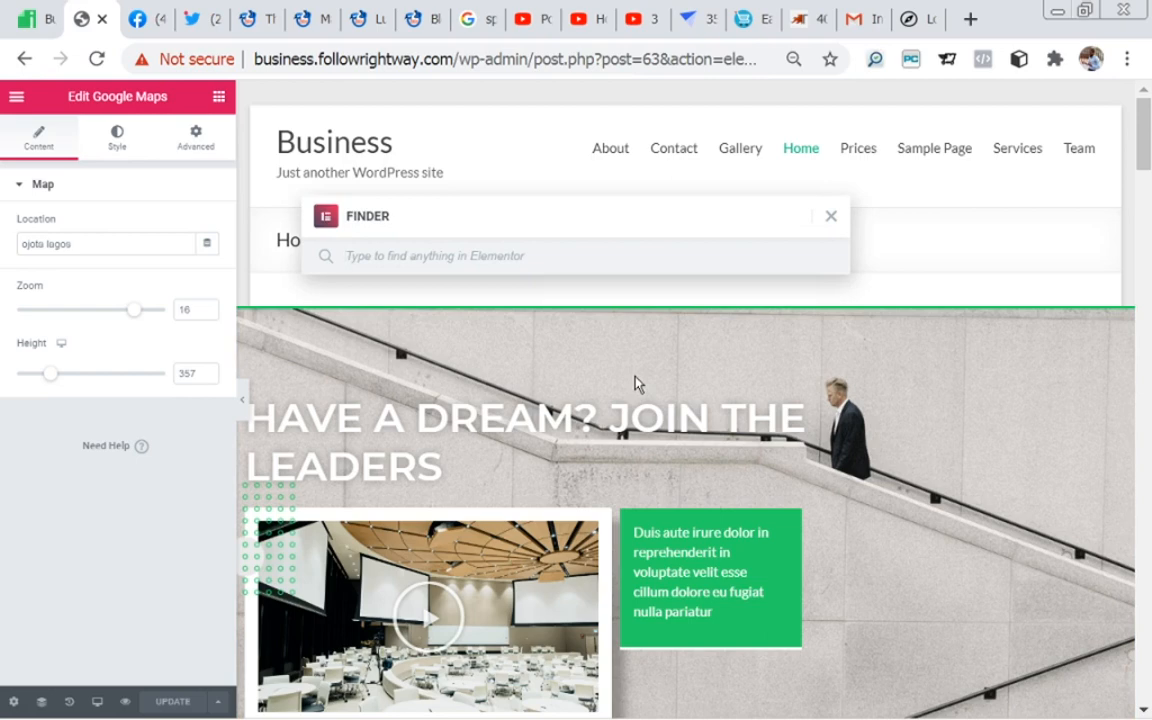
pyautogui.write('about')
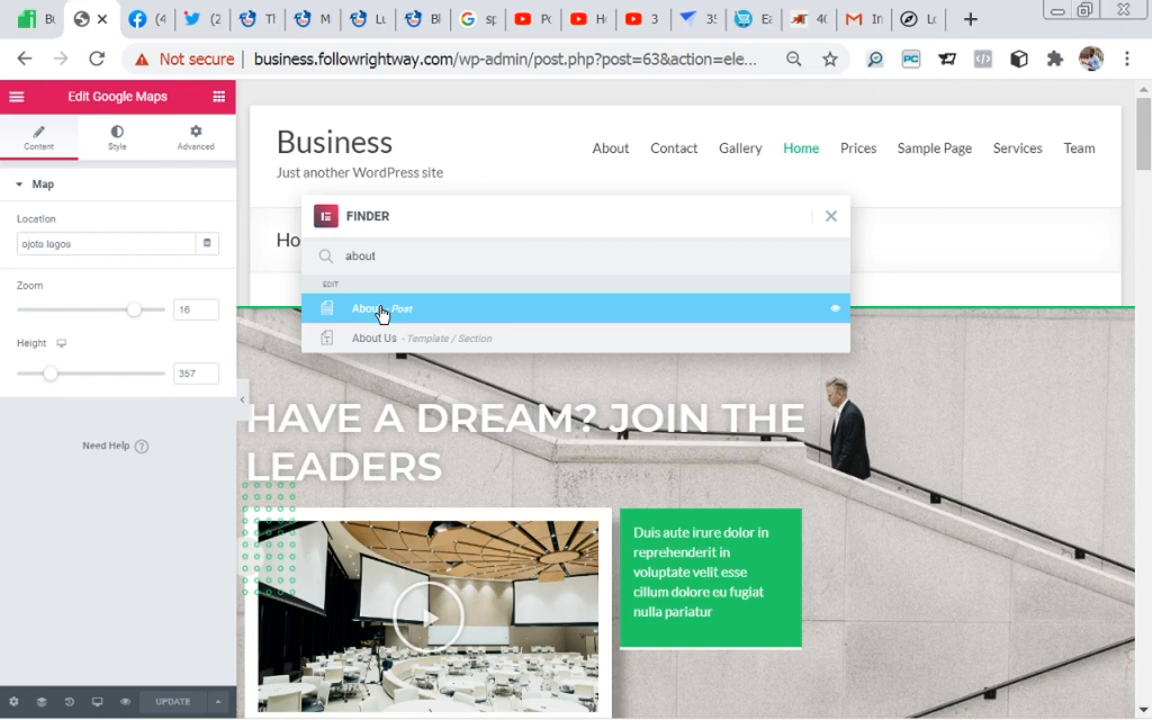
pyautogui.press('BackSpace')
pyautogui.press('BackSpace')
pyautogui.press('BackSpace')
pyautogui.press('BackSpace')
pyautogui.press('BackSpace')
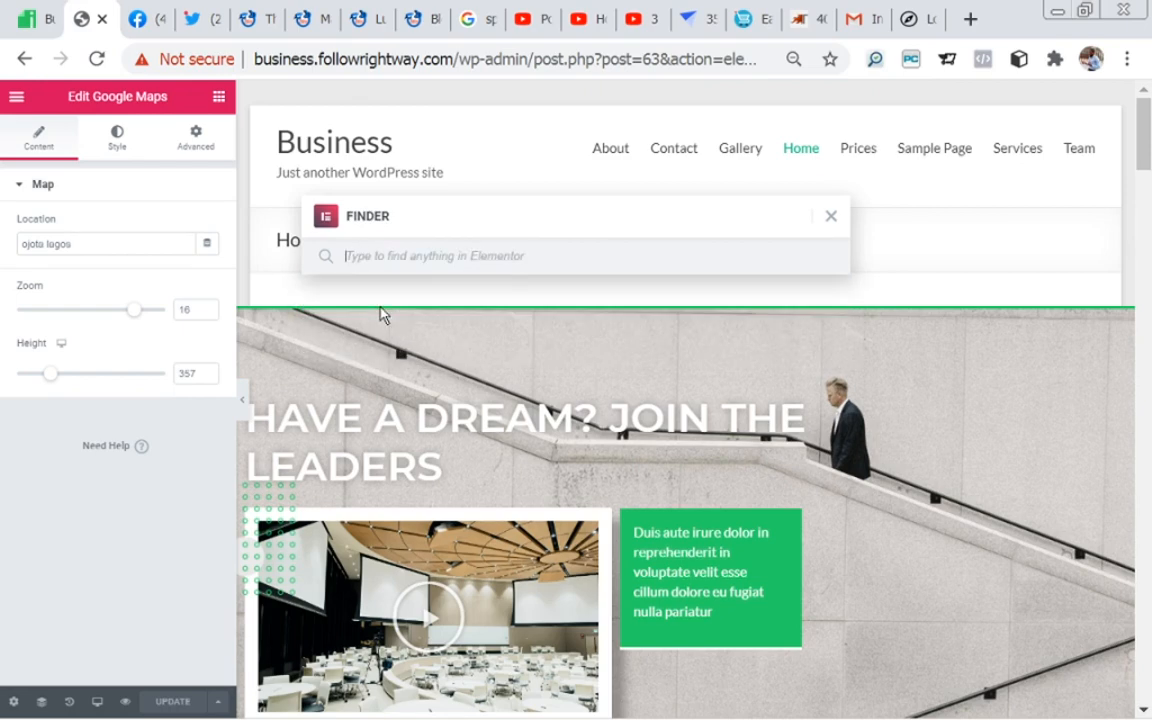
pyautogui.write('new')
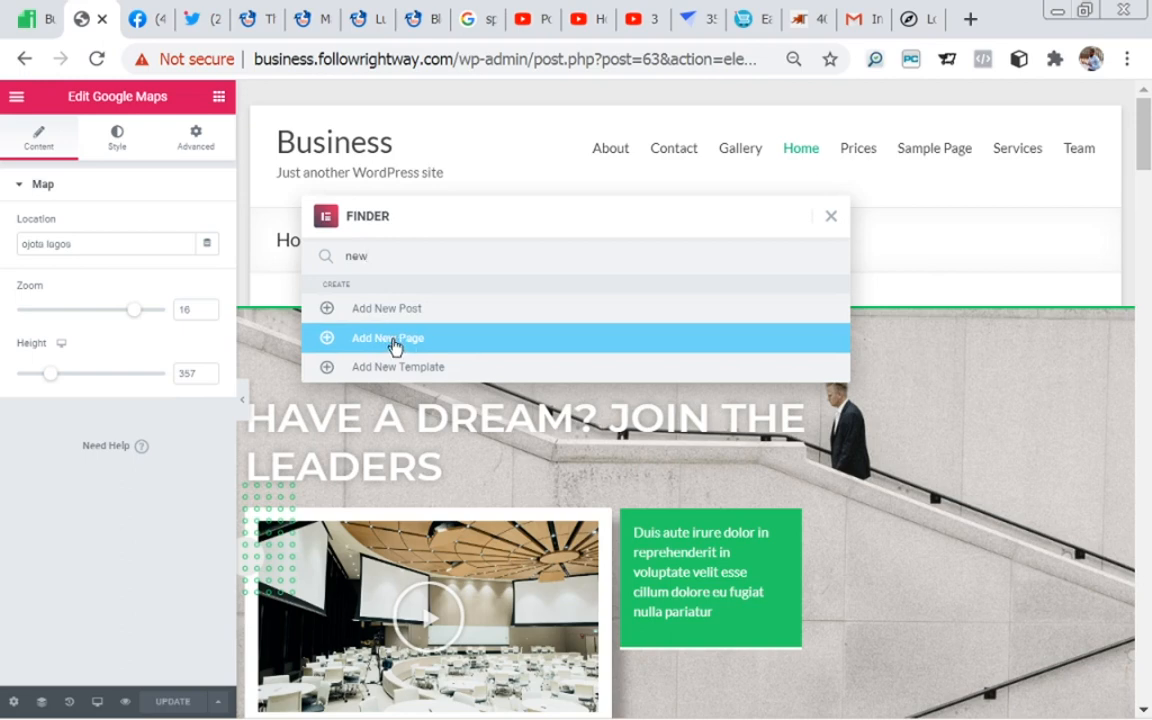
pyautogui.click(389, 410)
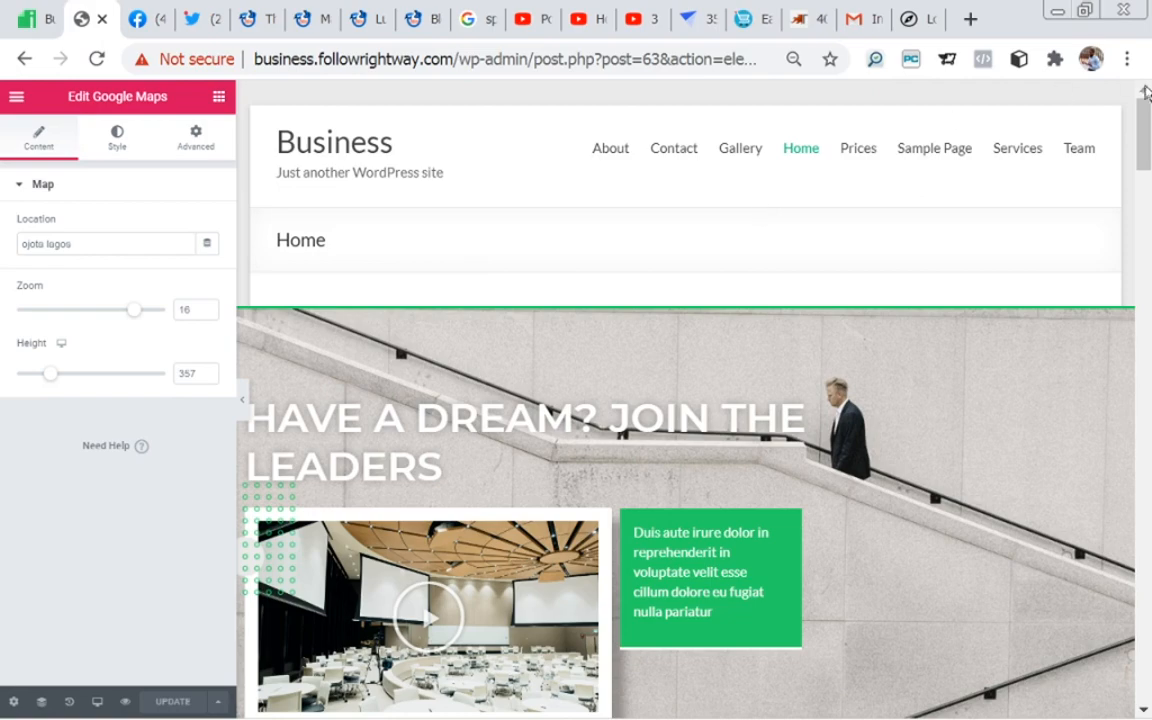
# Step: Exit the Home page's Elementor editor to the WordPress dashboard
pyautogui.moveTo(1146, 146); pyautogui.dragTo(1150, 260)
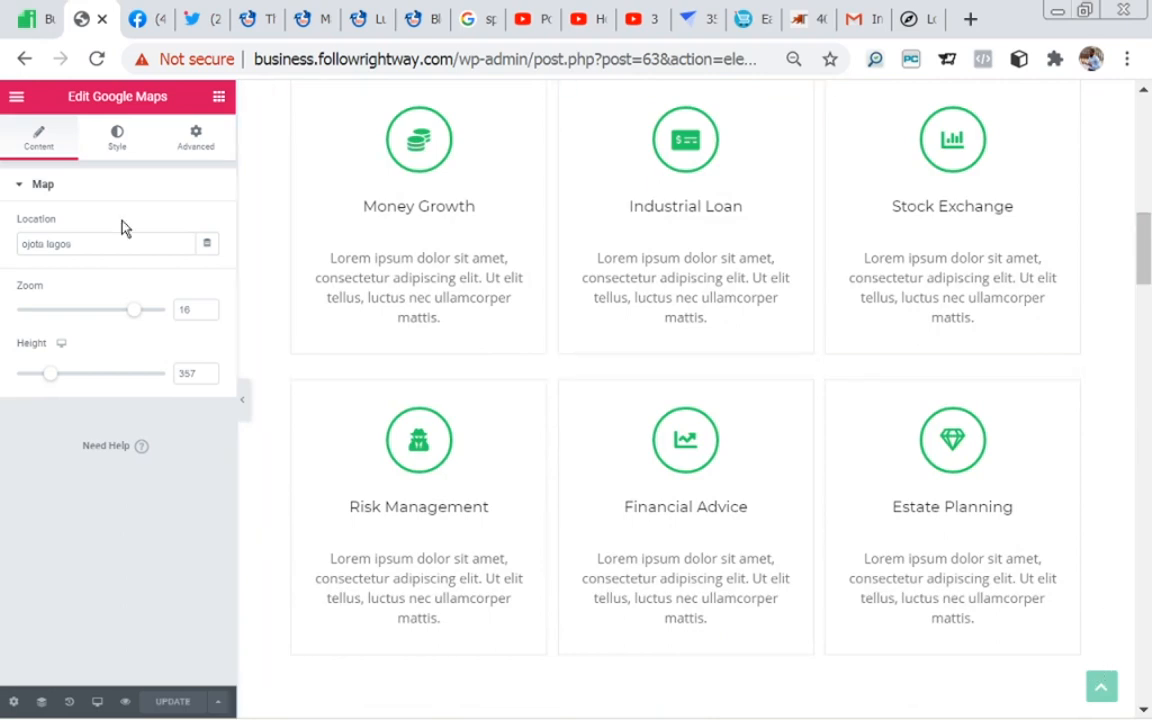
pyautogui.click(13, 100)
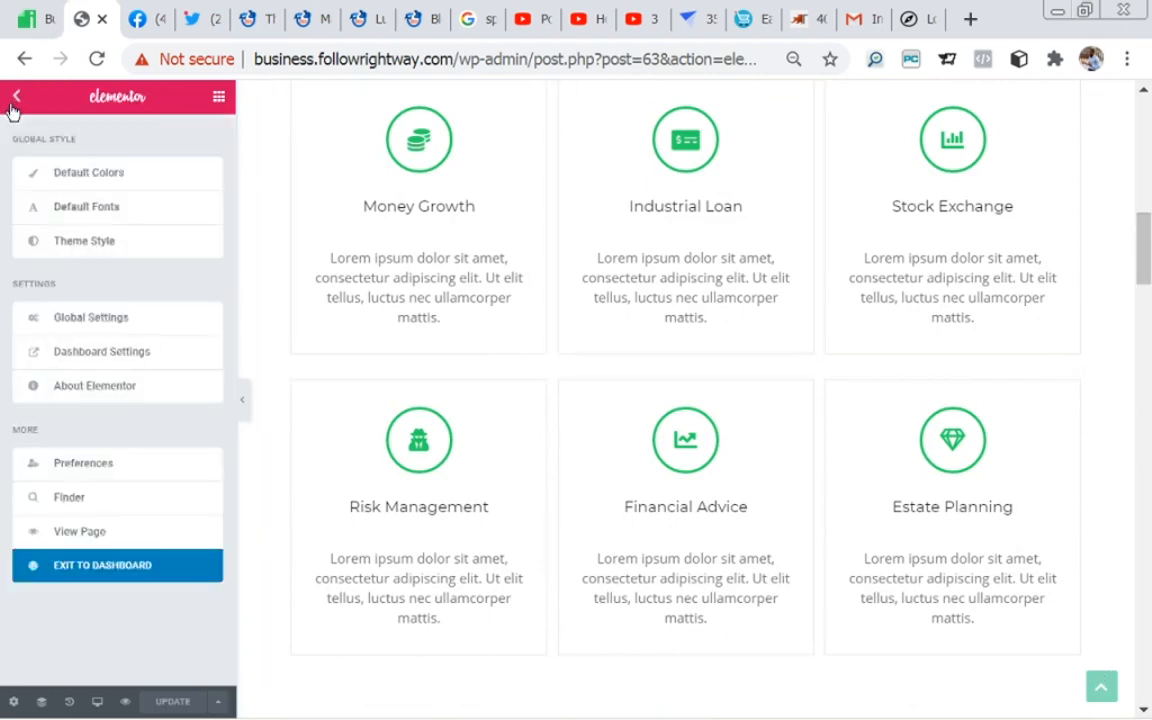
pyautogui.click(98, 575)
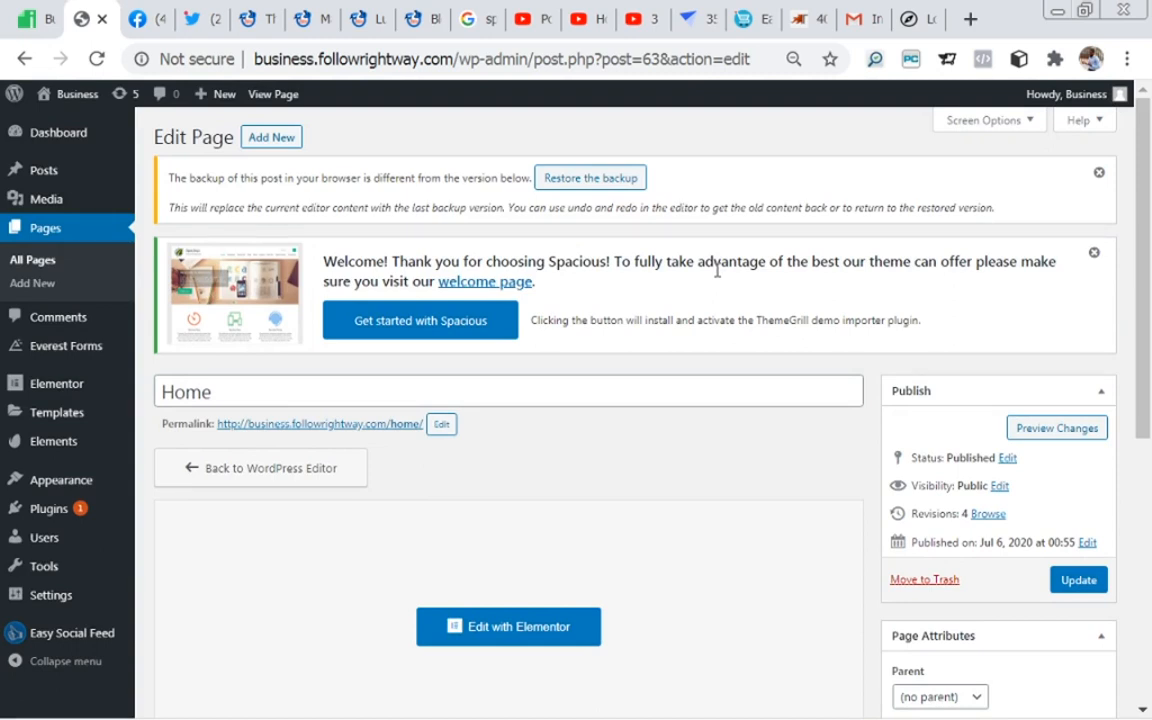
# Step: Create a new WordPress page titled "Blog" with the default template and publish it
pyautogui.moveTo(50, 383)
pyautogui.click(30, 285)
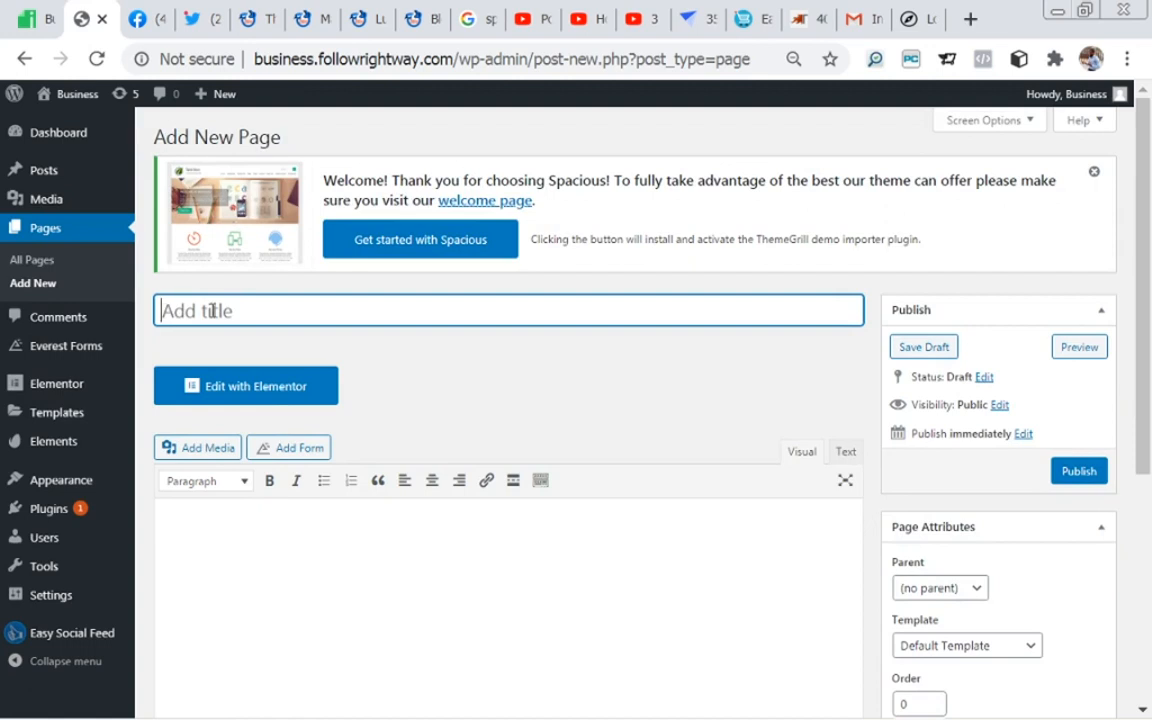
pyautogui.write('Blog')
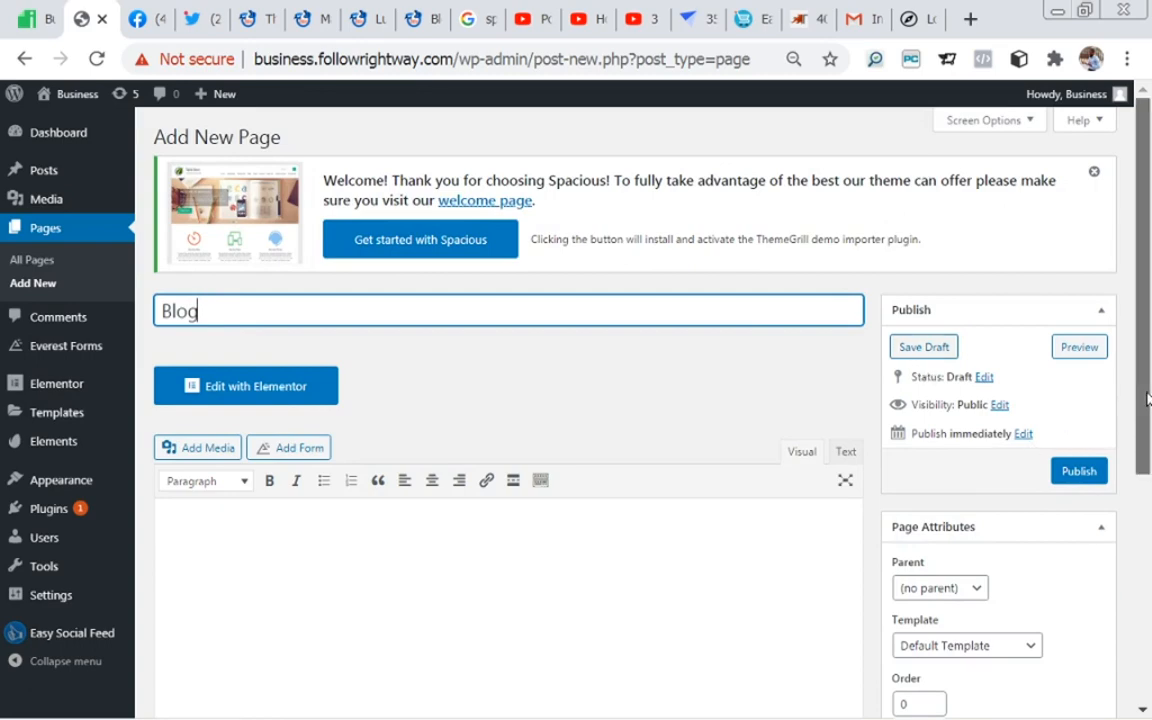
pyautogui.scroll(-1, 1148, 412)
pyautogui.scroll(-3, 1148, 412)
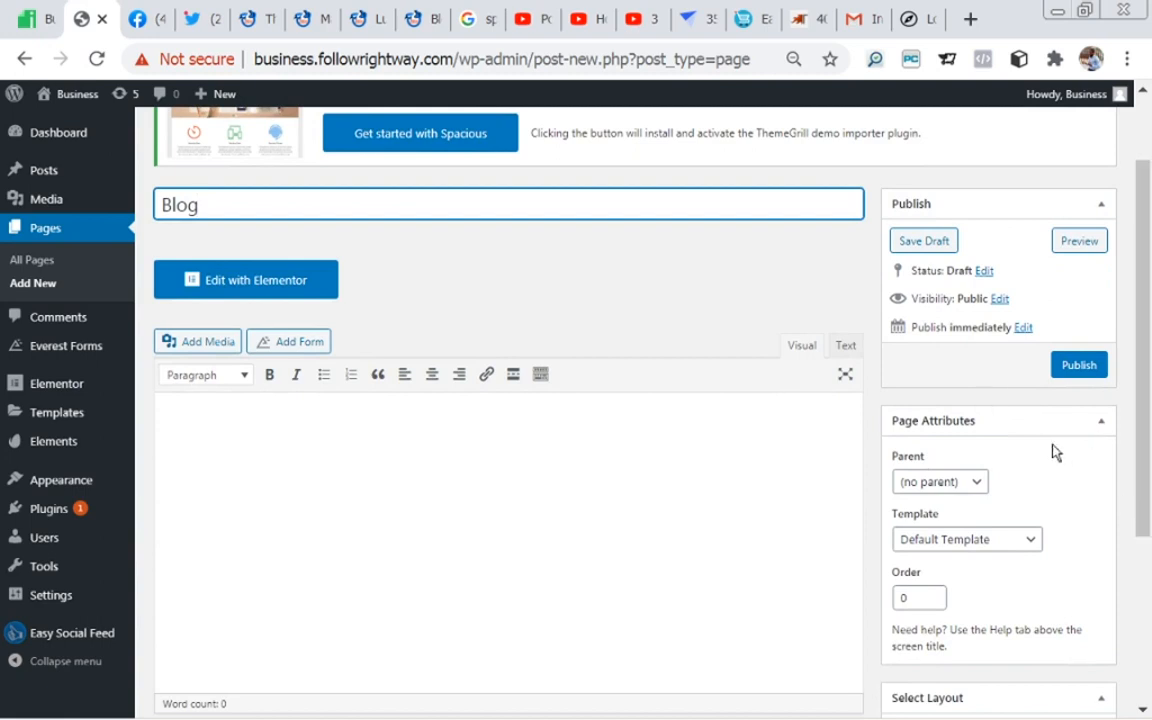
pyautogui.click(1068, 370)
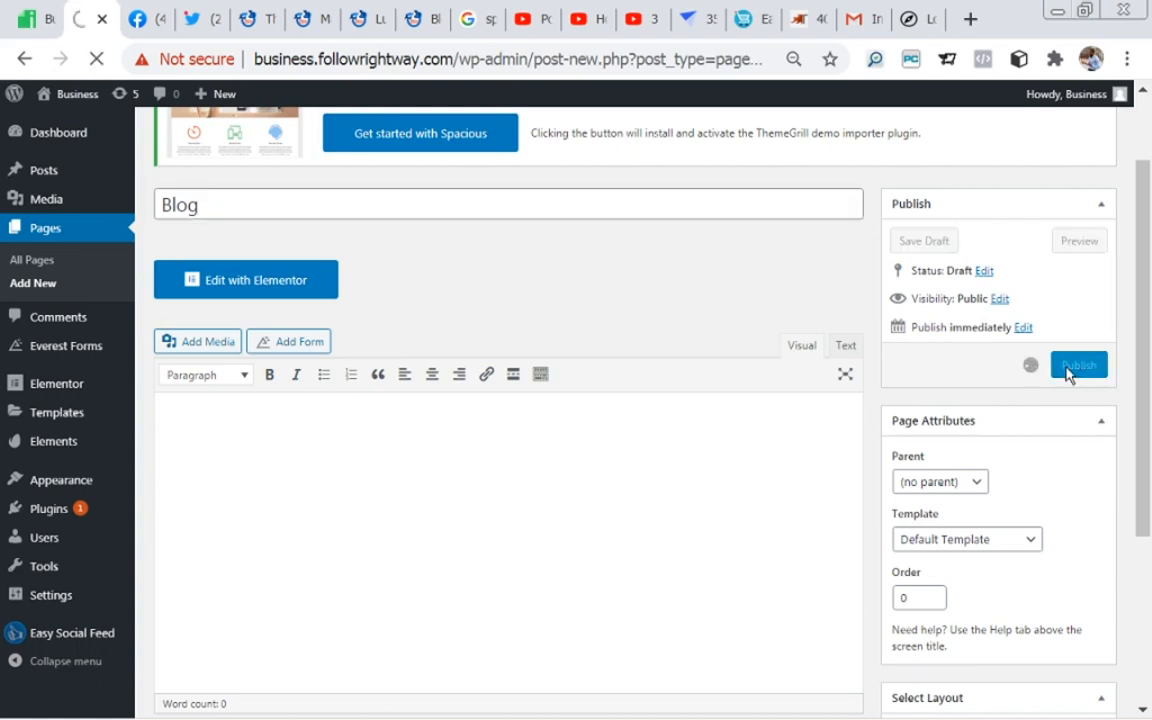